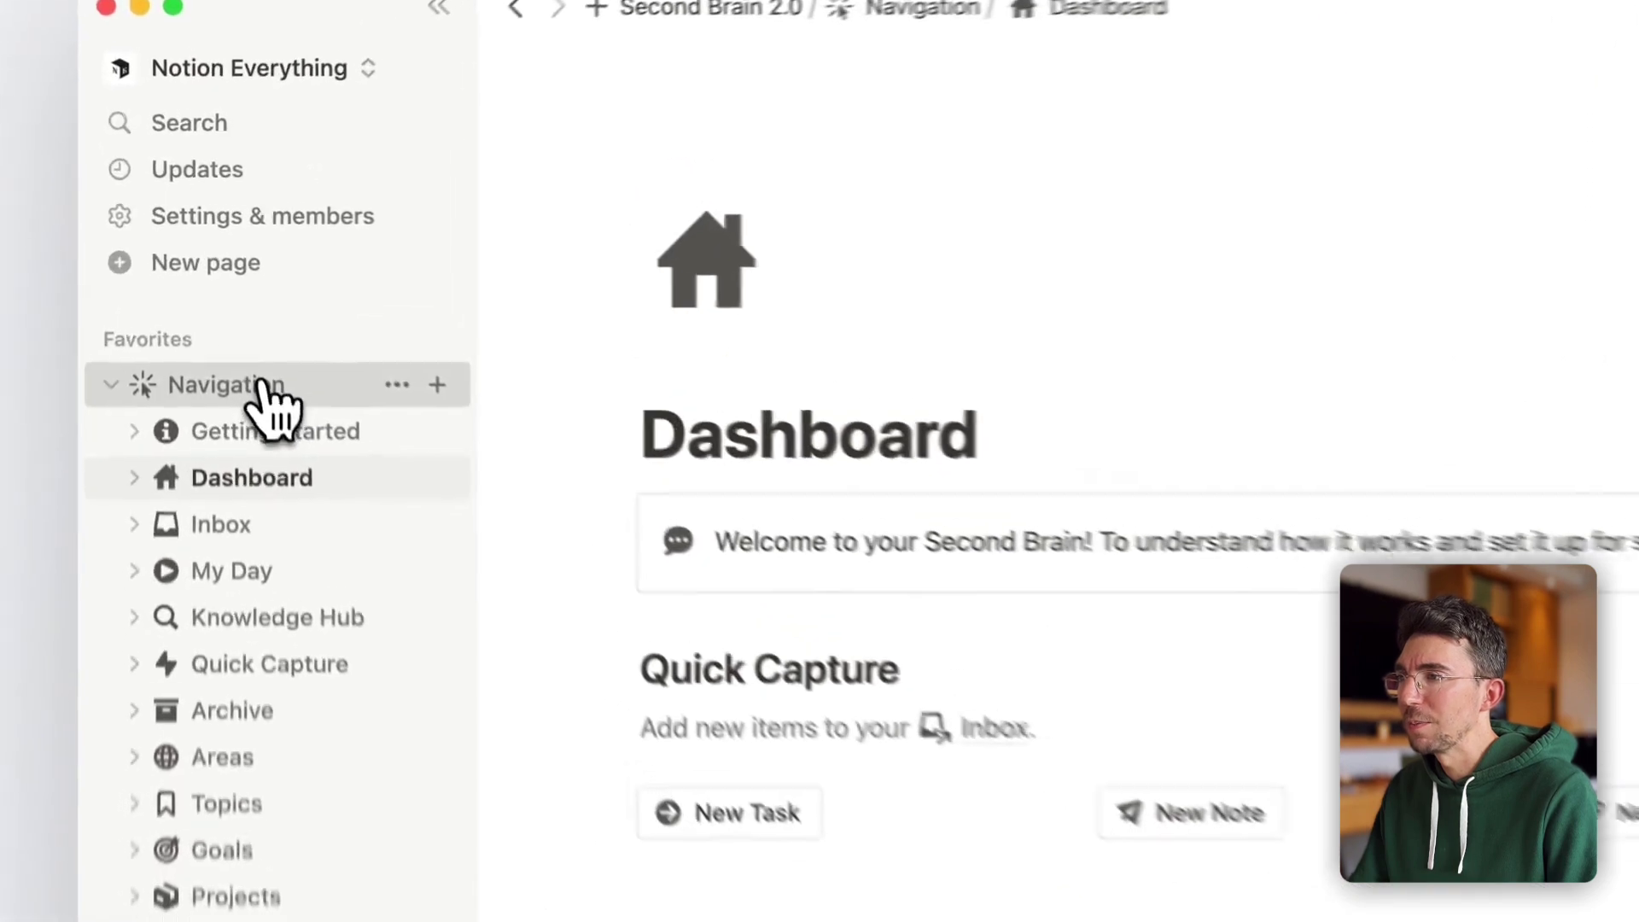
{"action": "left_click", "coordinate": [234, 294]}
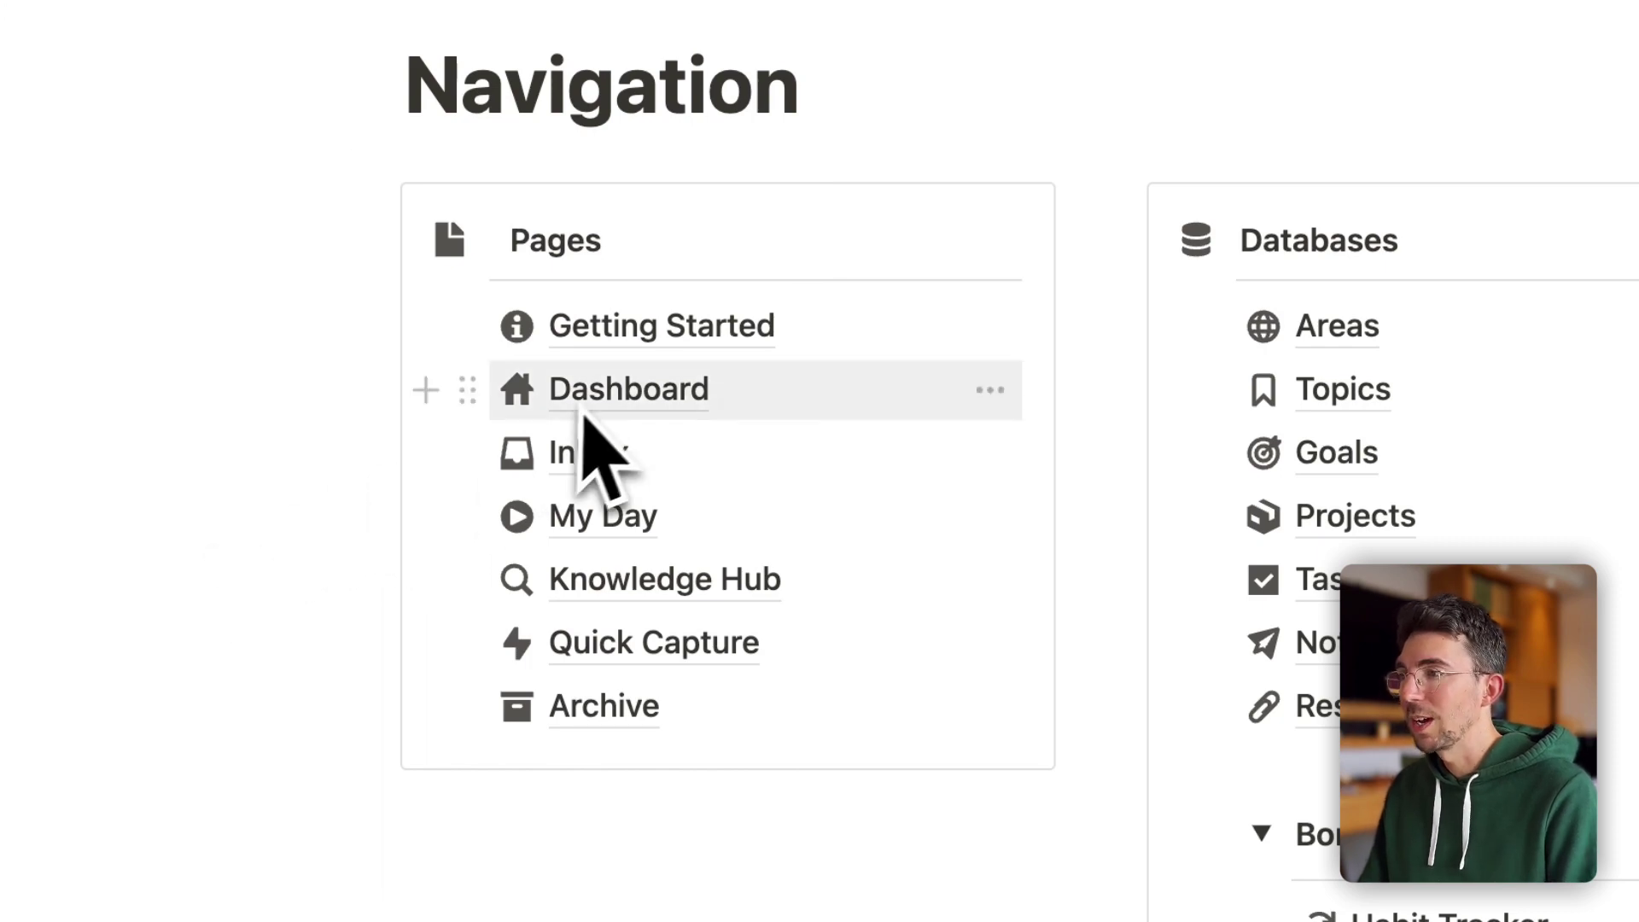
{"action": "mouse_move", "coordinate": [610, 450]}
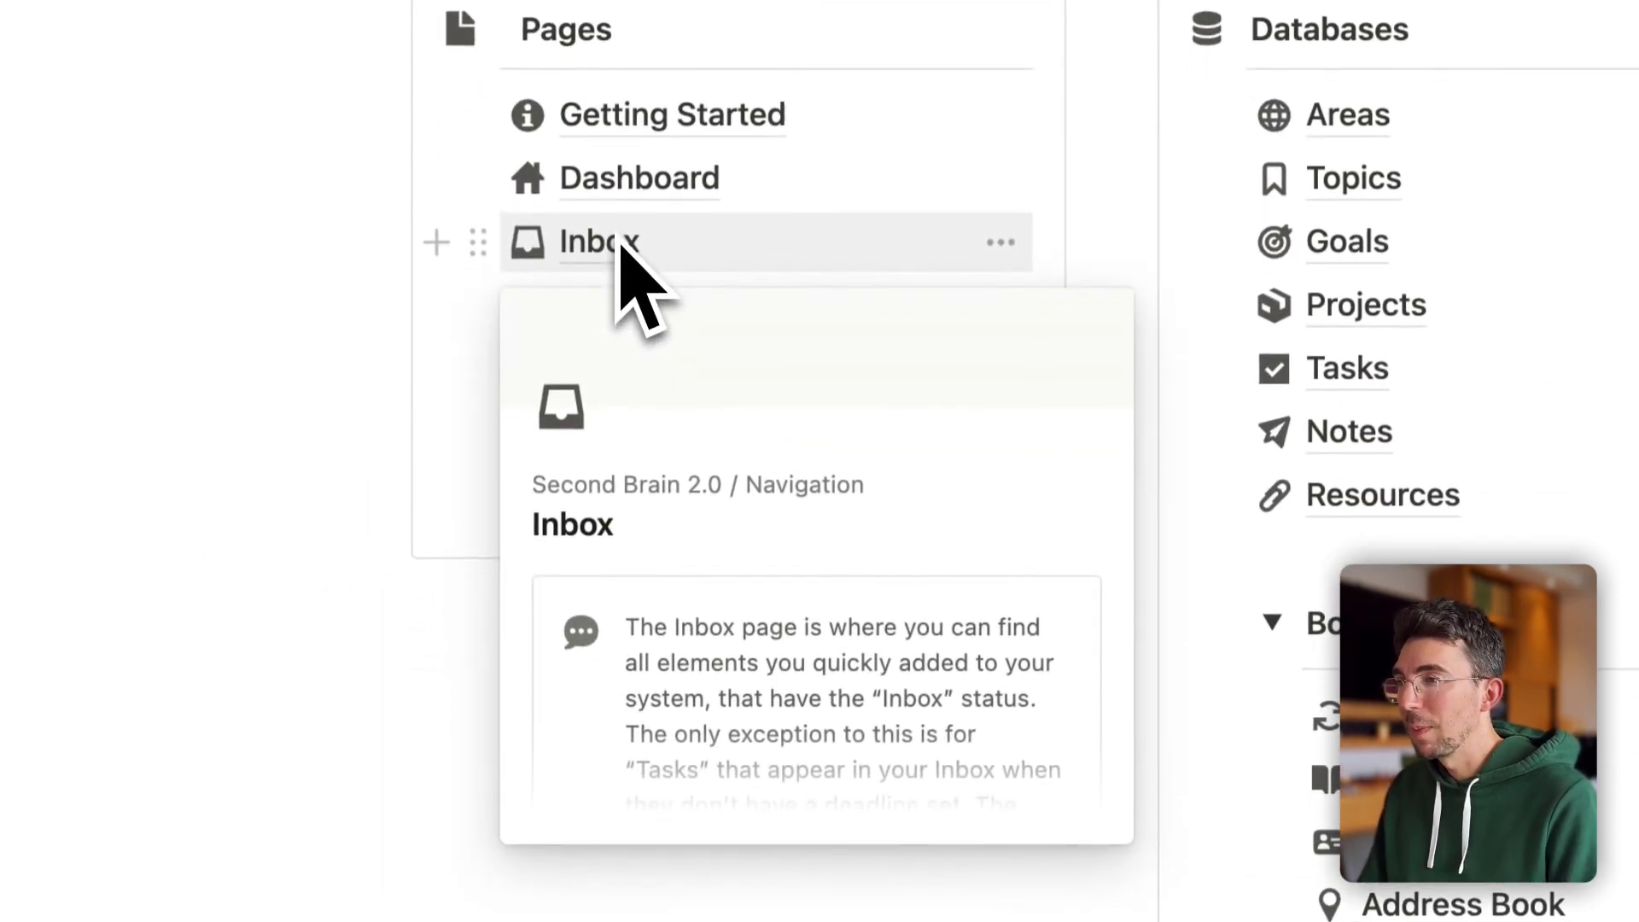
{"action": "mouse_move", "coordinate": [560, 373]}
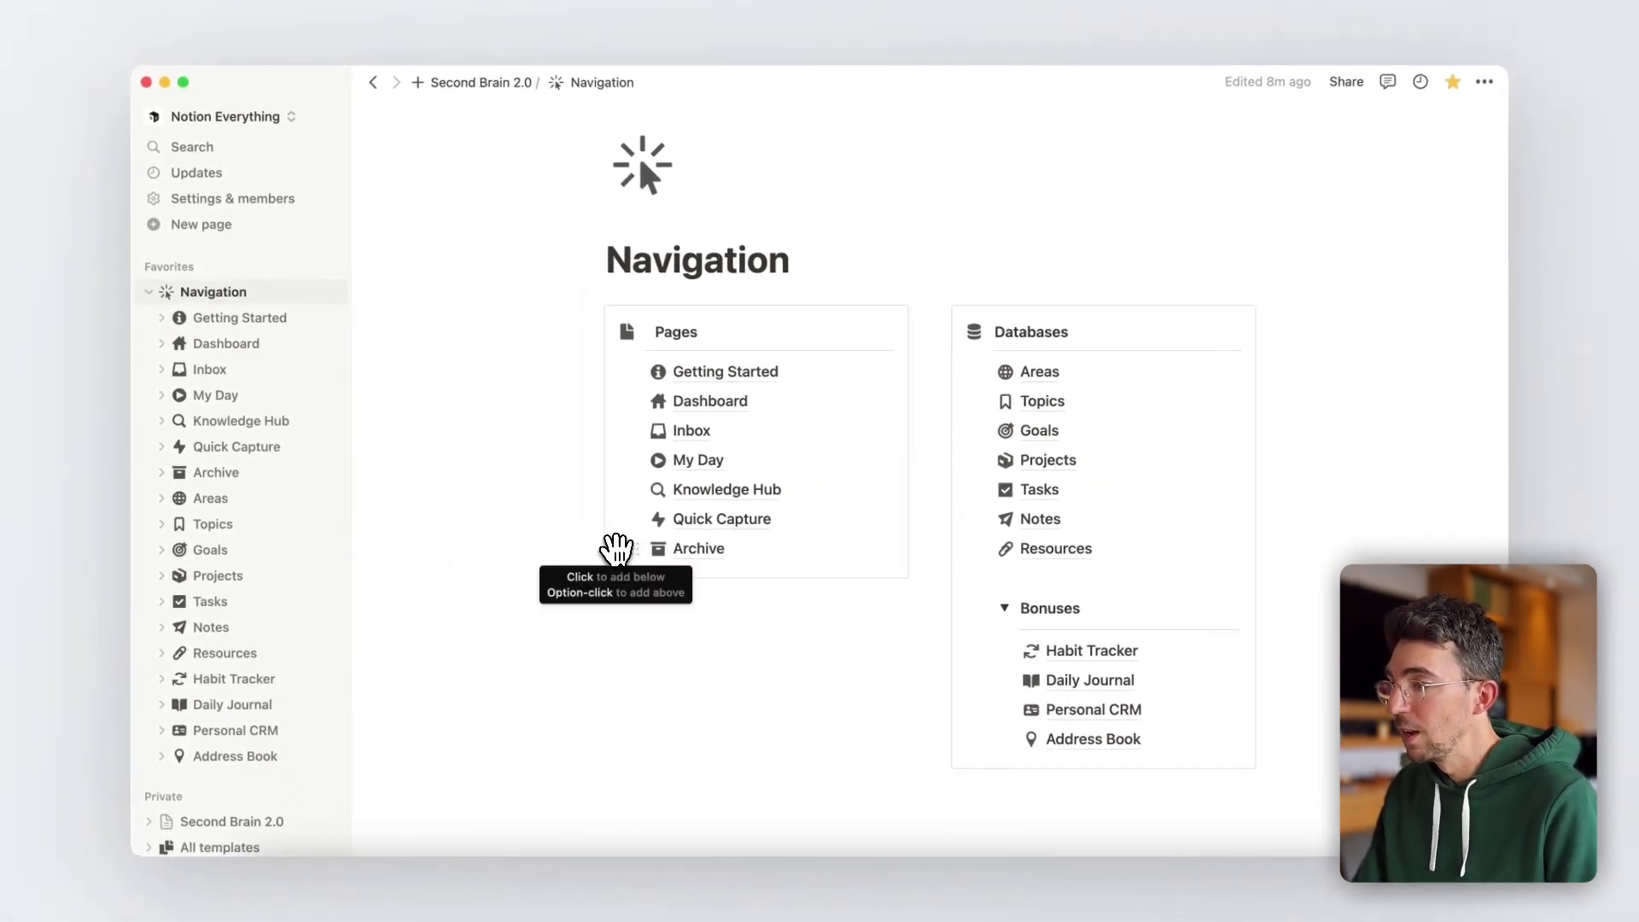
Step: Add a test block 'xxx' below Archive, then go to the Dashboard page
{"action": "left_click", "coordinate": [617, 547]}
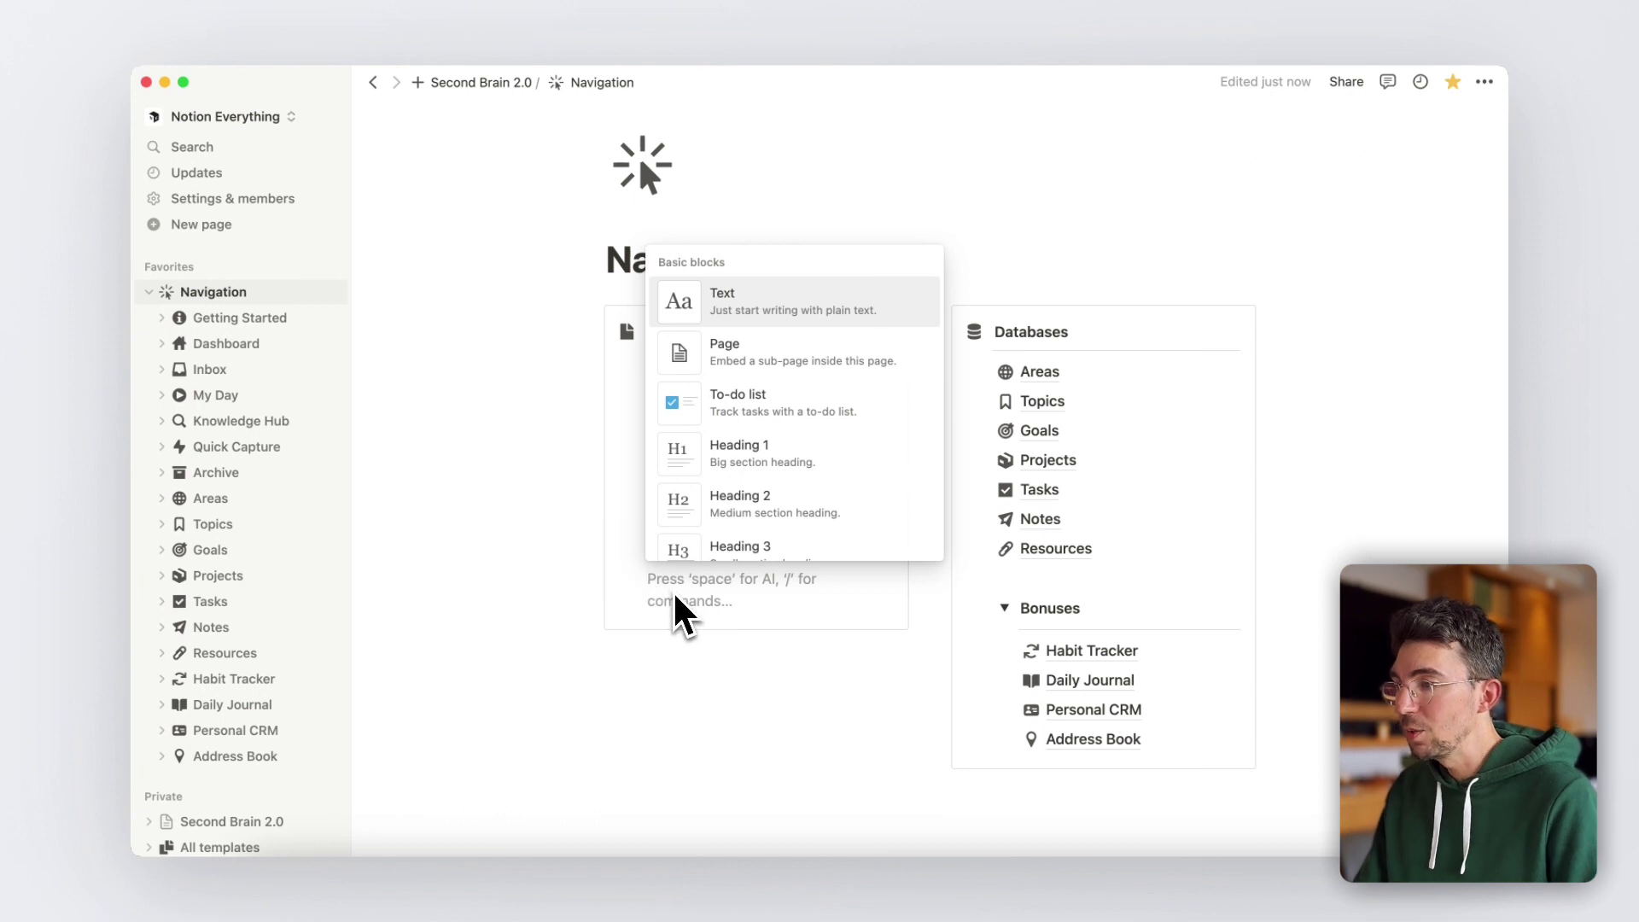
{"action": "type", "text": "xxx"}
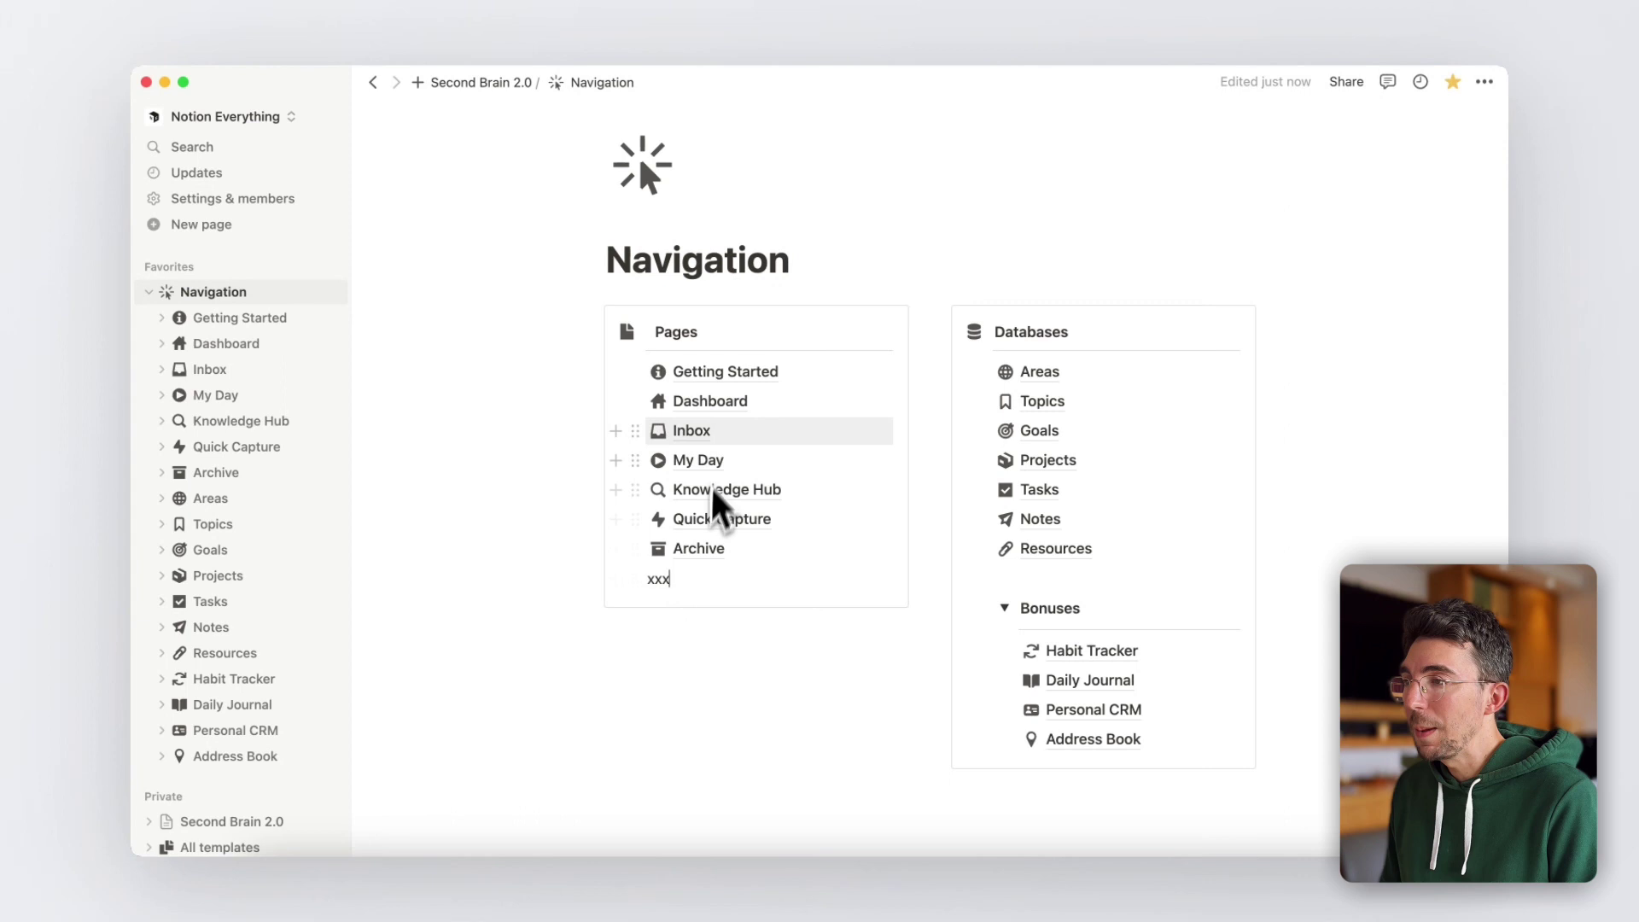
{"action": "left_click", "coordinate": [715, 411]}
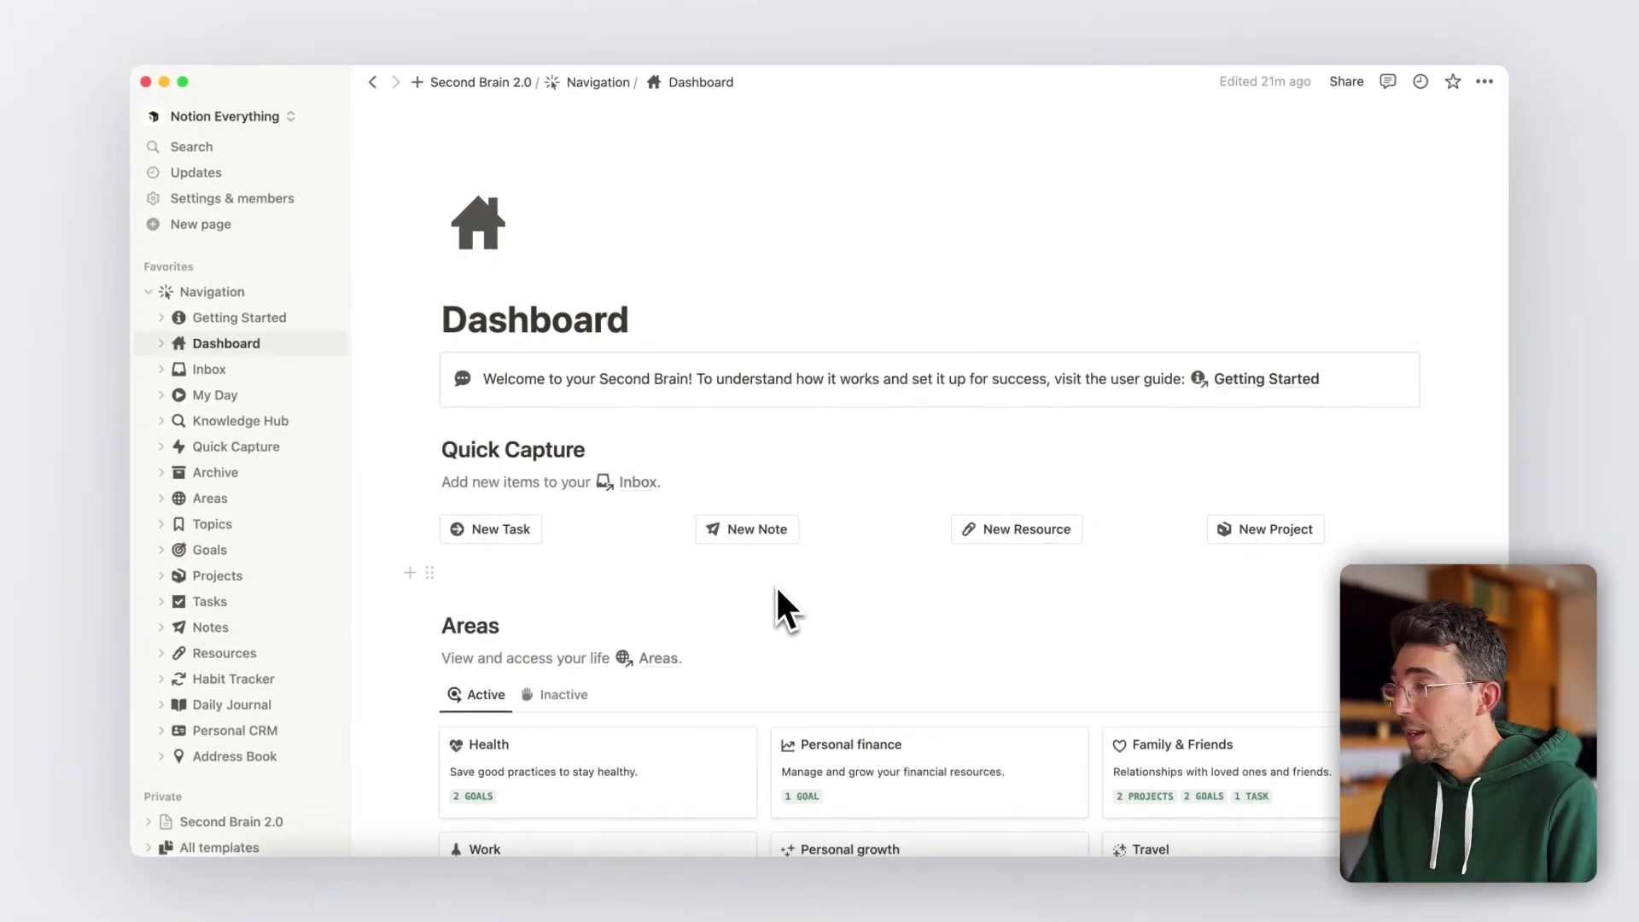
Step: Open Inbox, view its Projects then Notes list, and leave the first note's status unchanged
{"action": "left_click", "coordinate": [640, 487]}
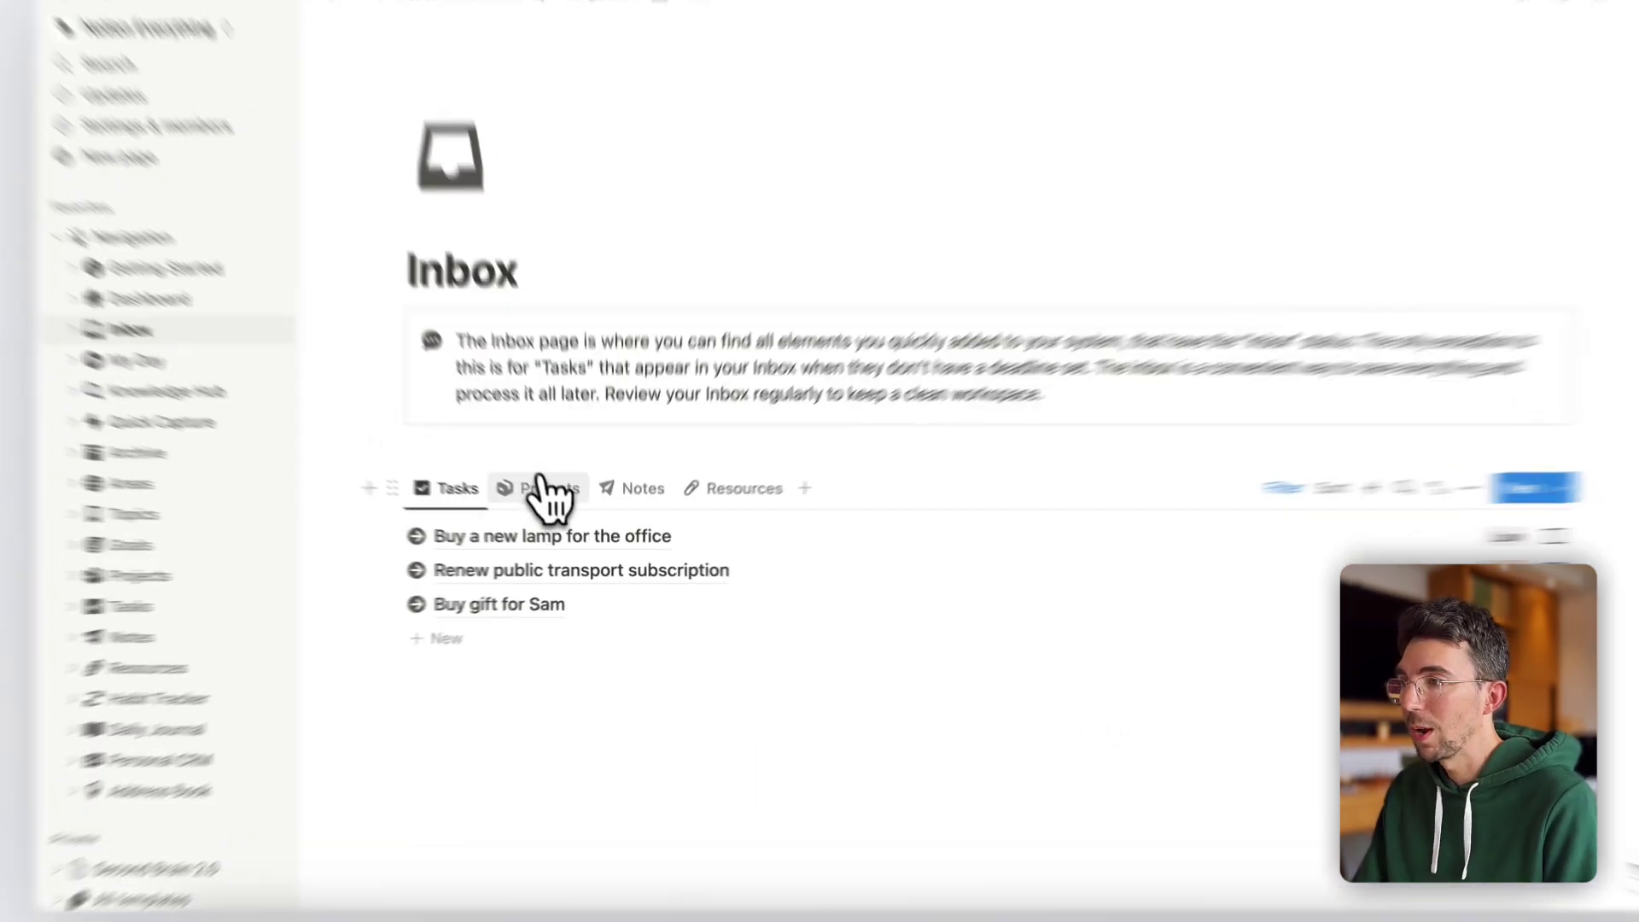
{"action": "left_click", "coordinate": [556, 502]}
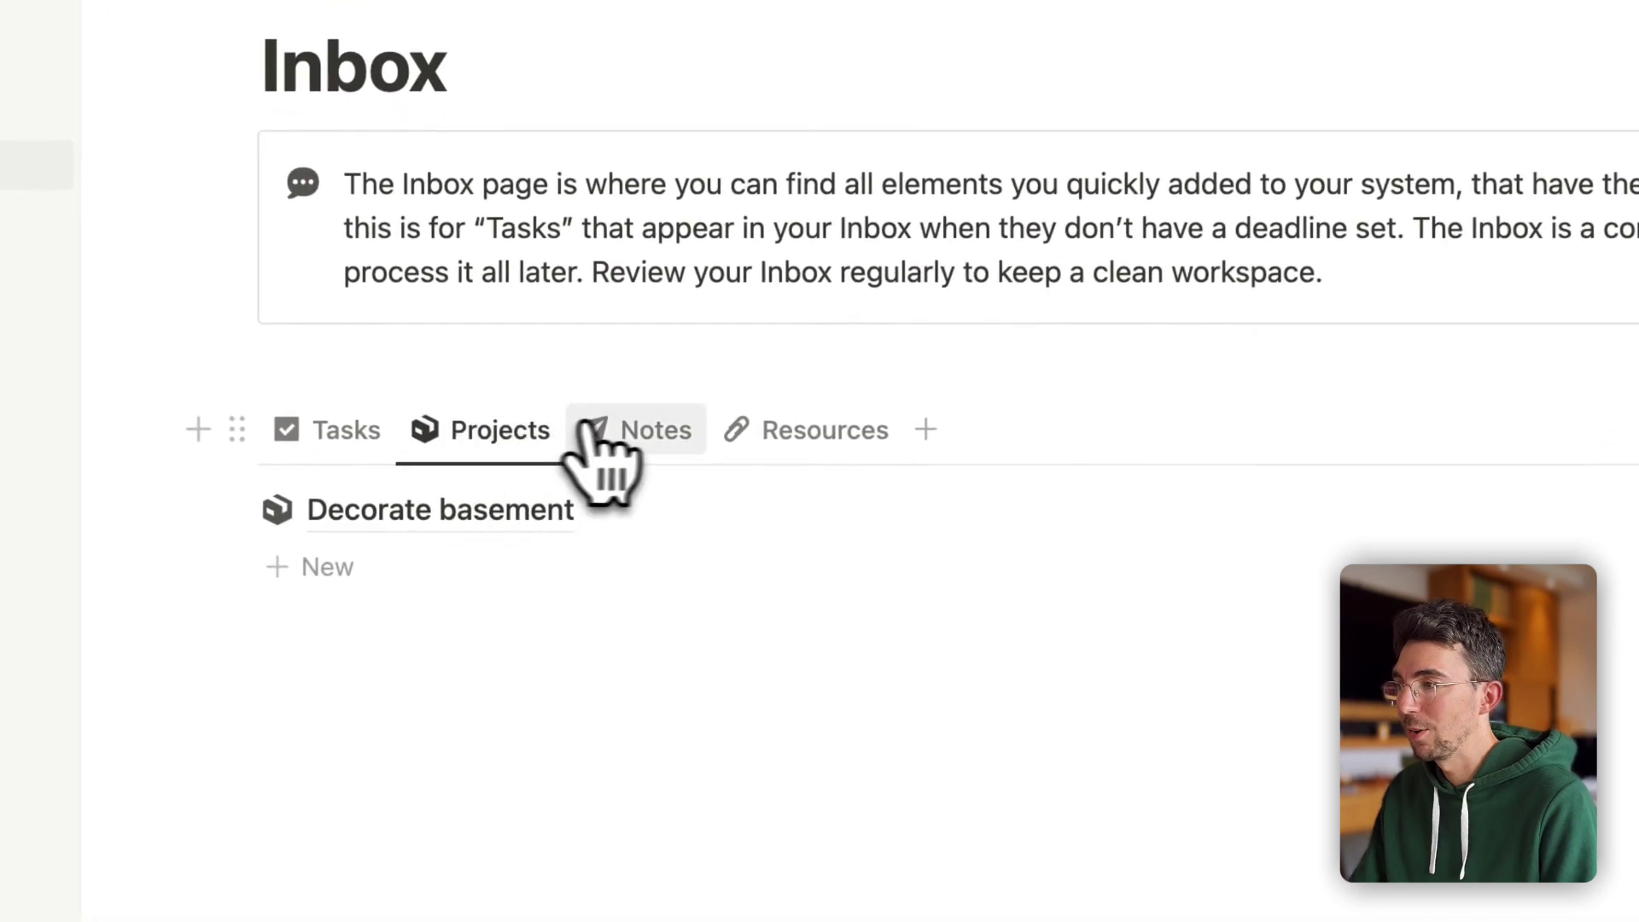
{"action": "left_click", "coordinate": [598, 427]}
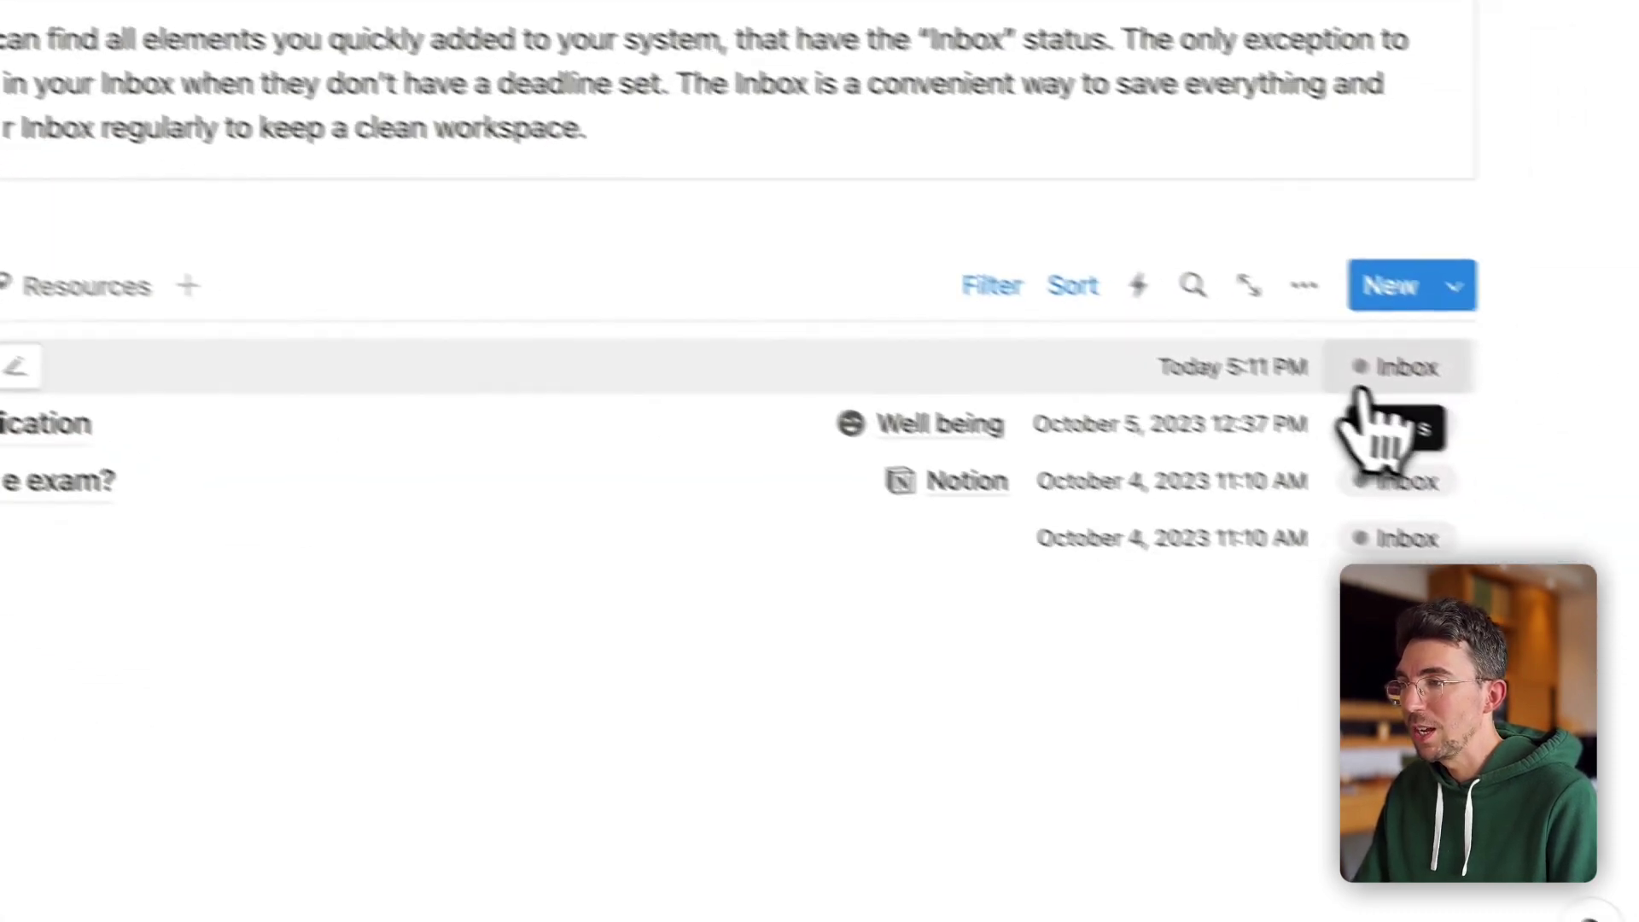
{"action": "left_click", "coordinate": [1365, 380]}
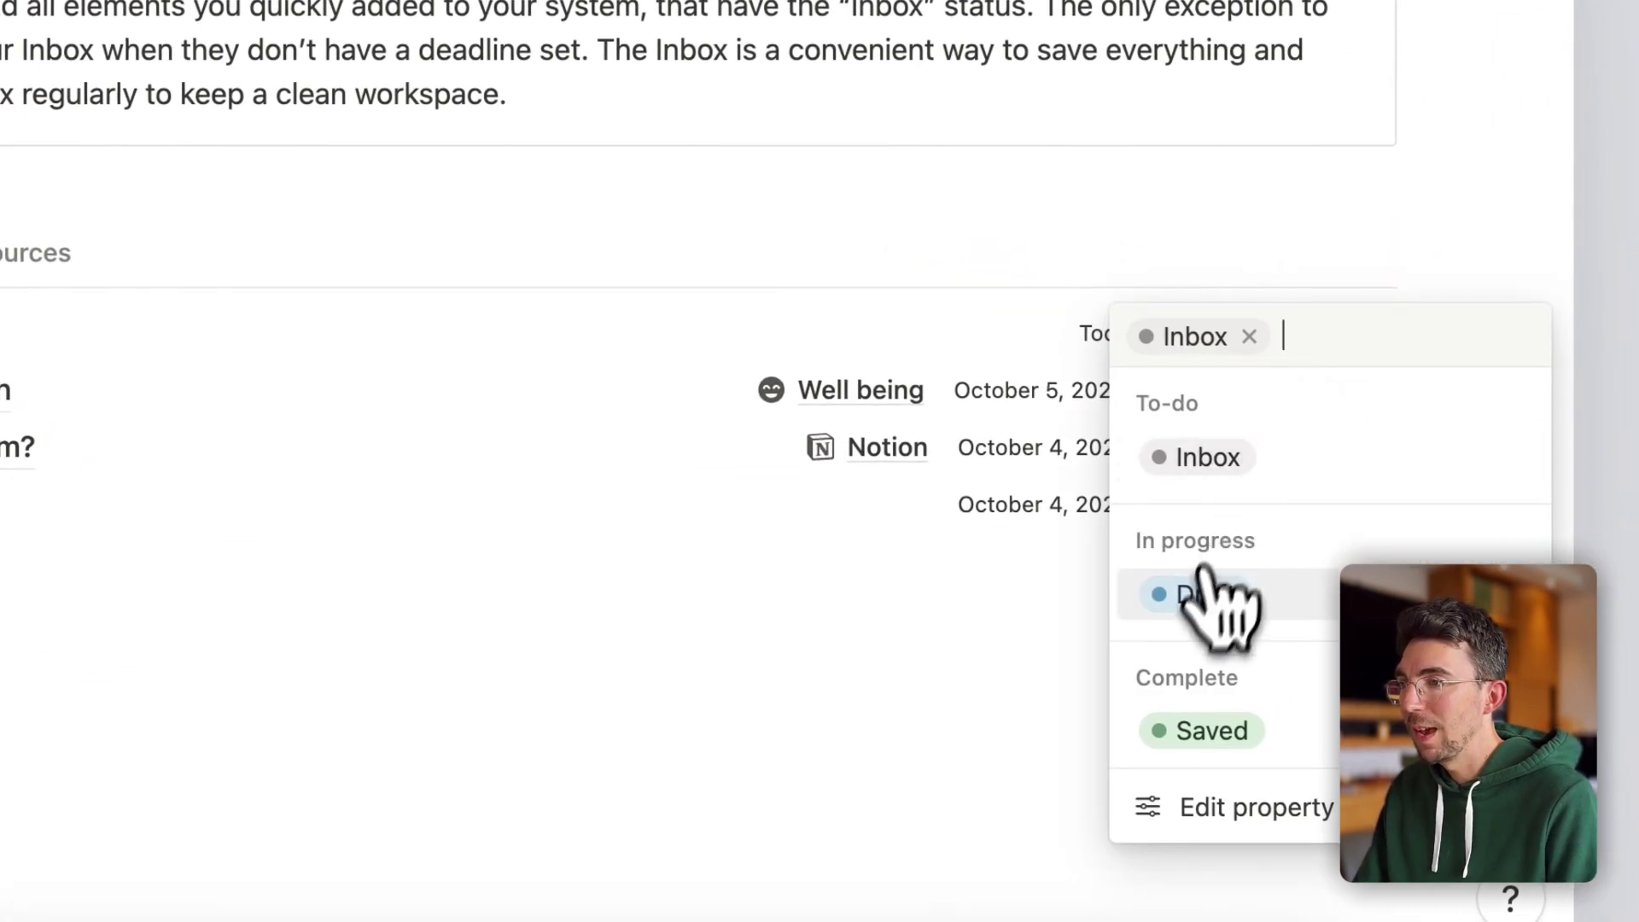
{"action": "key", "text": "Escape"}
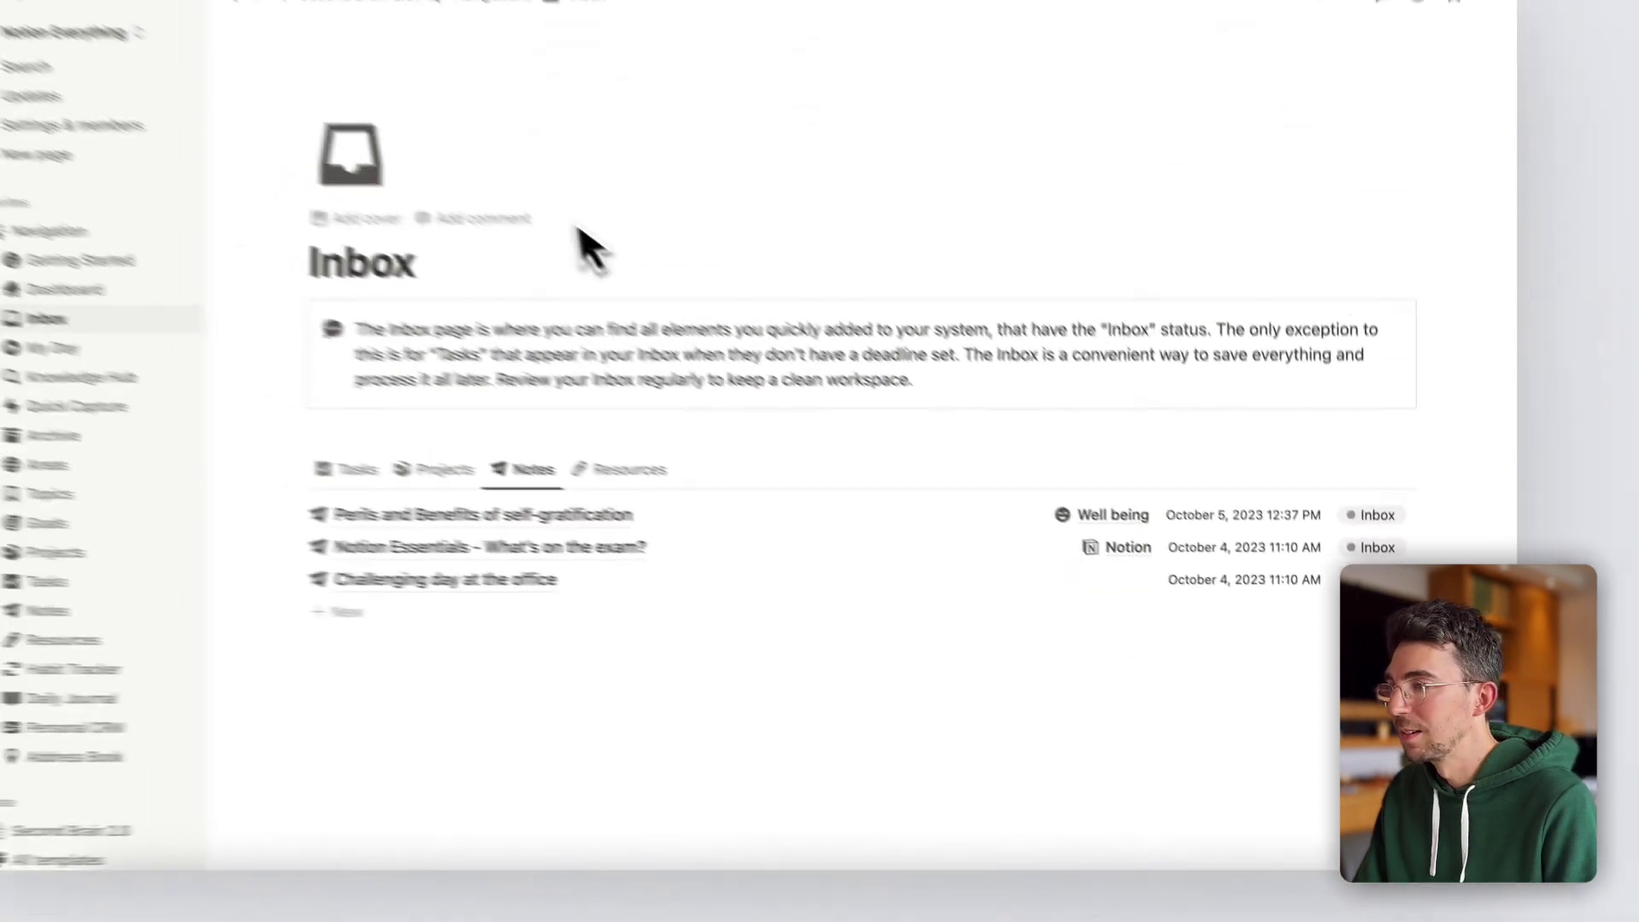
Step: Go back to the Dashboard and open the Family & Friends card under Areas
{"action": "left_click", "coordinate": [90, 292]}
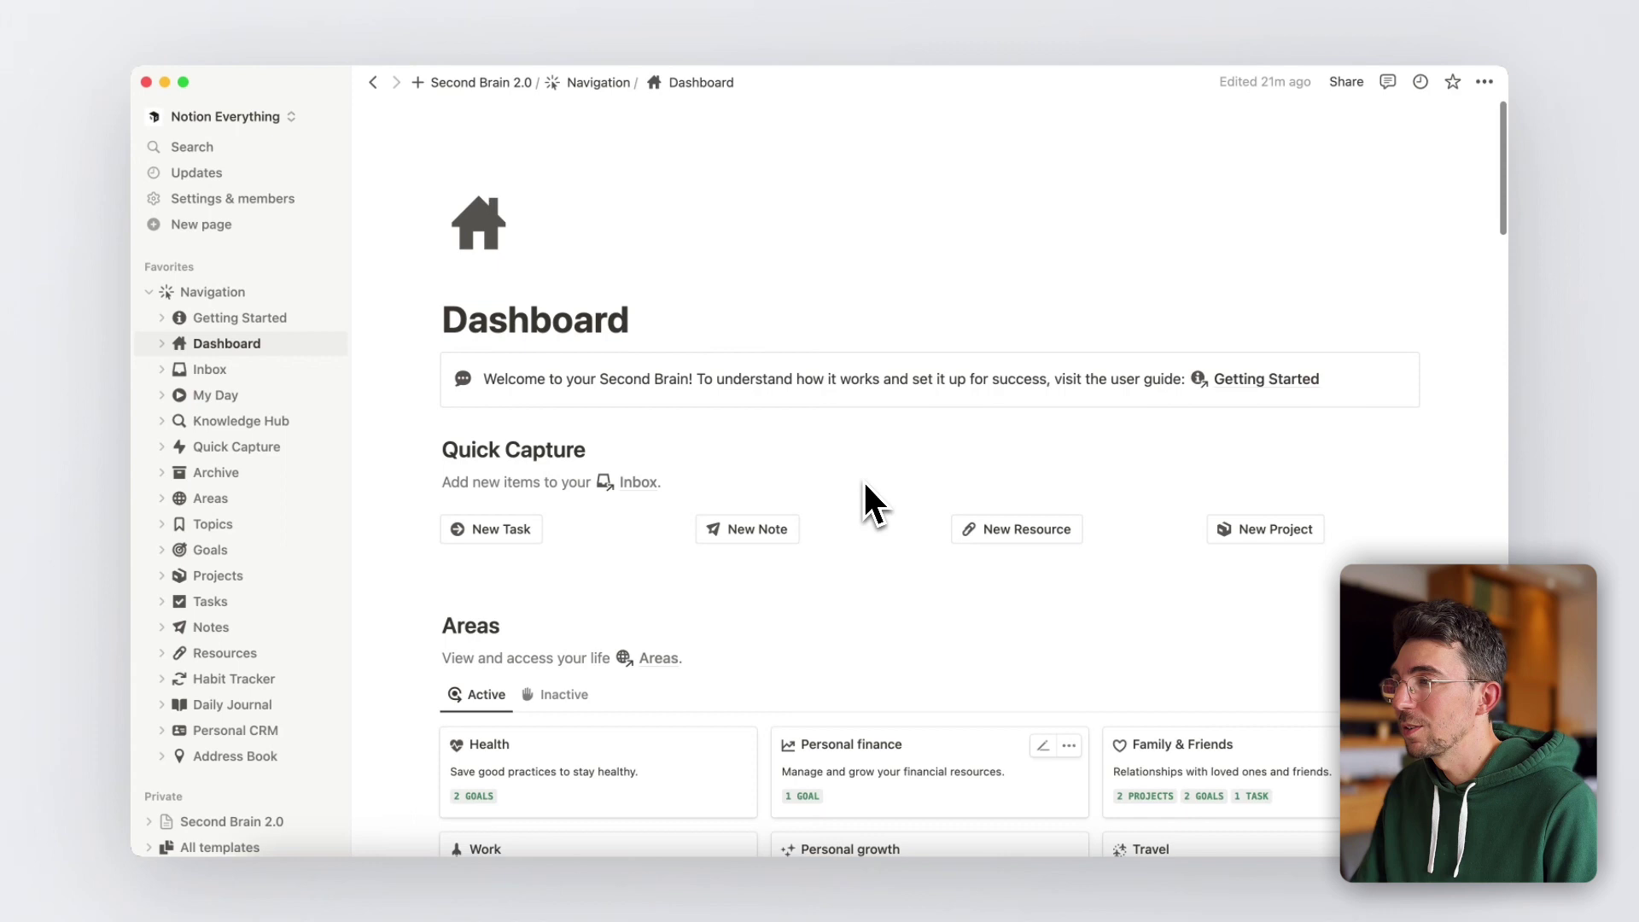
{"action": "scroll", "coordinate": [863, 501], "scroll_direction": "down", "scroll_amount": 5}
{"action": "scroll", "coordinate": [870, 504], "scroll_direction": "up", "scroll_amount": 1}
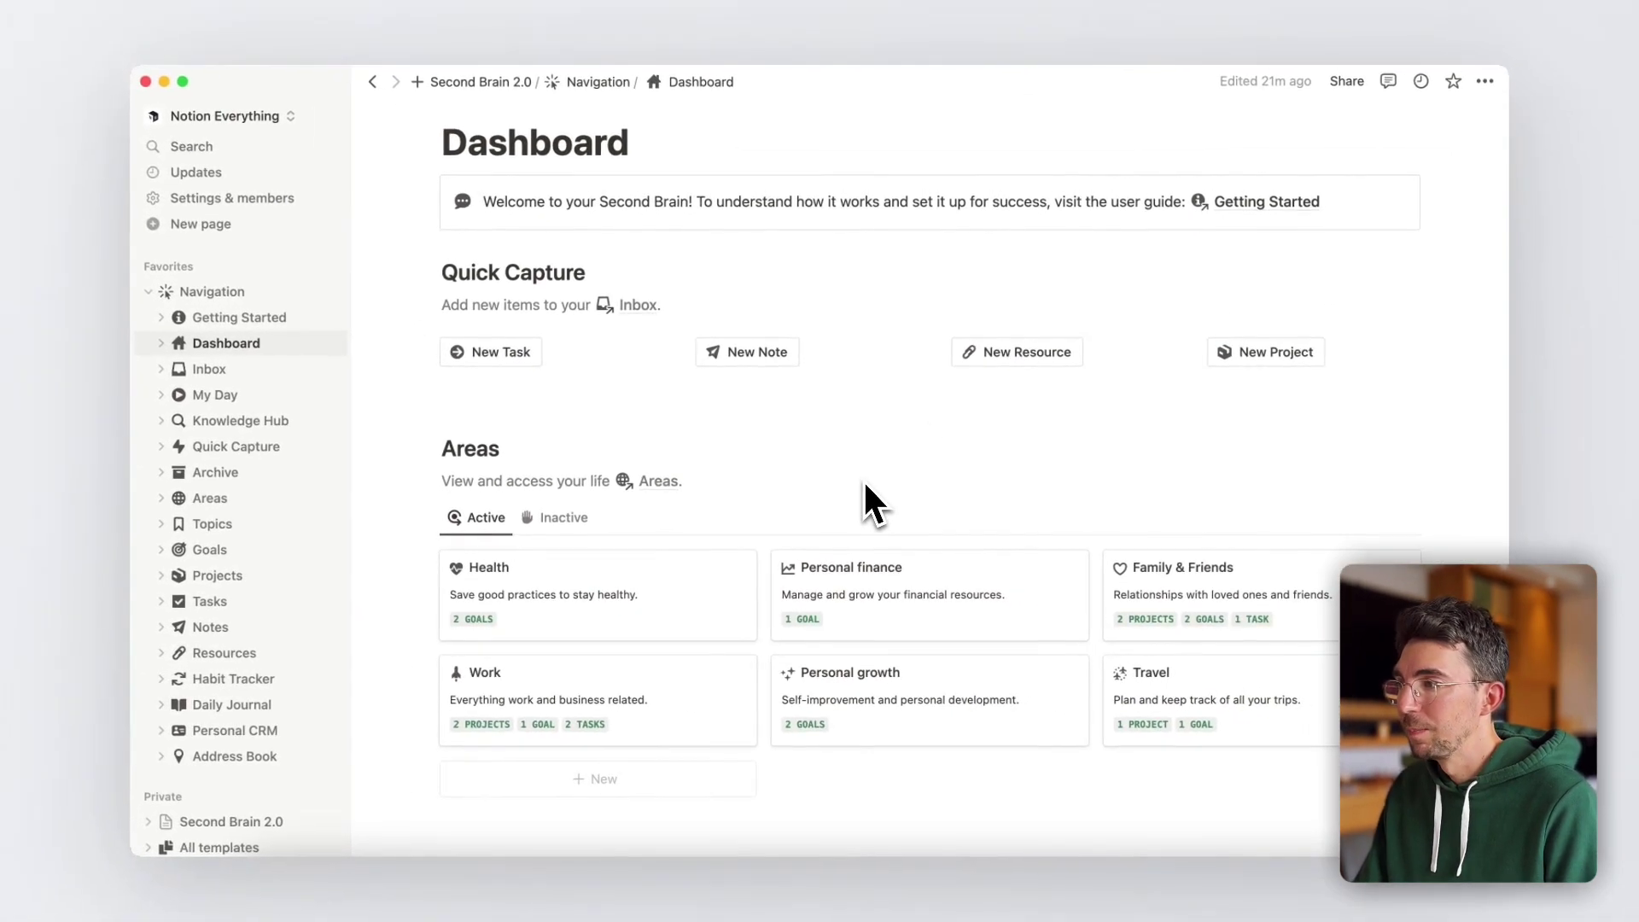
{"action": "left_click", "coordinate": [1300, 587]}
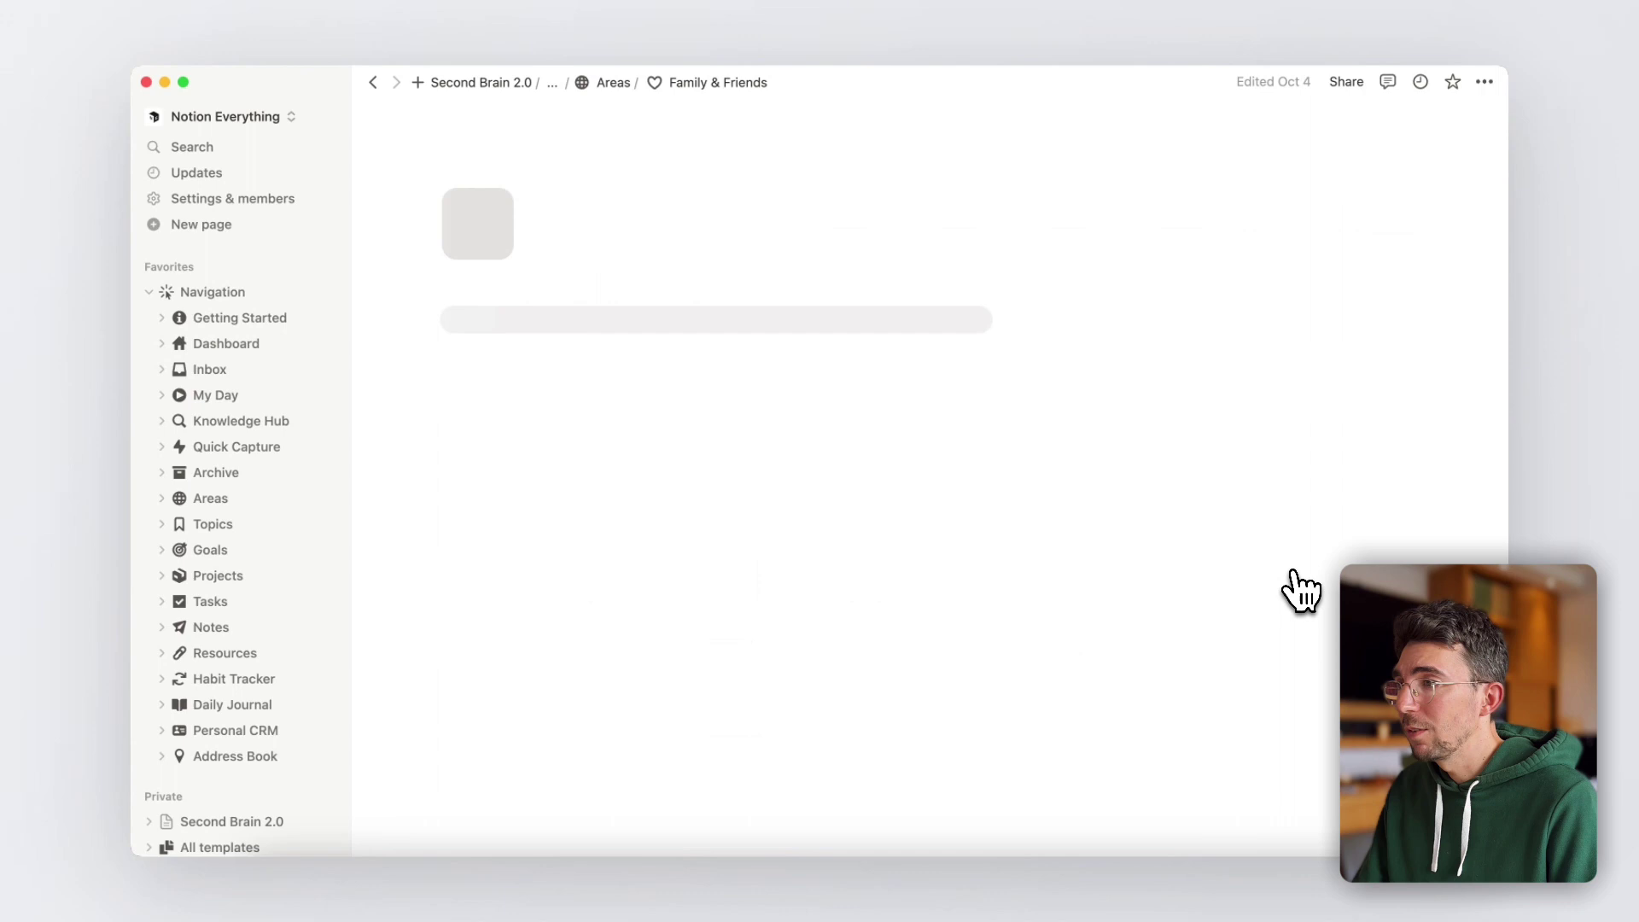
{"action": "scroll", "coordinate": [1300, 589], "scroll_direction": "down", "scroll_amount": 3}
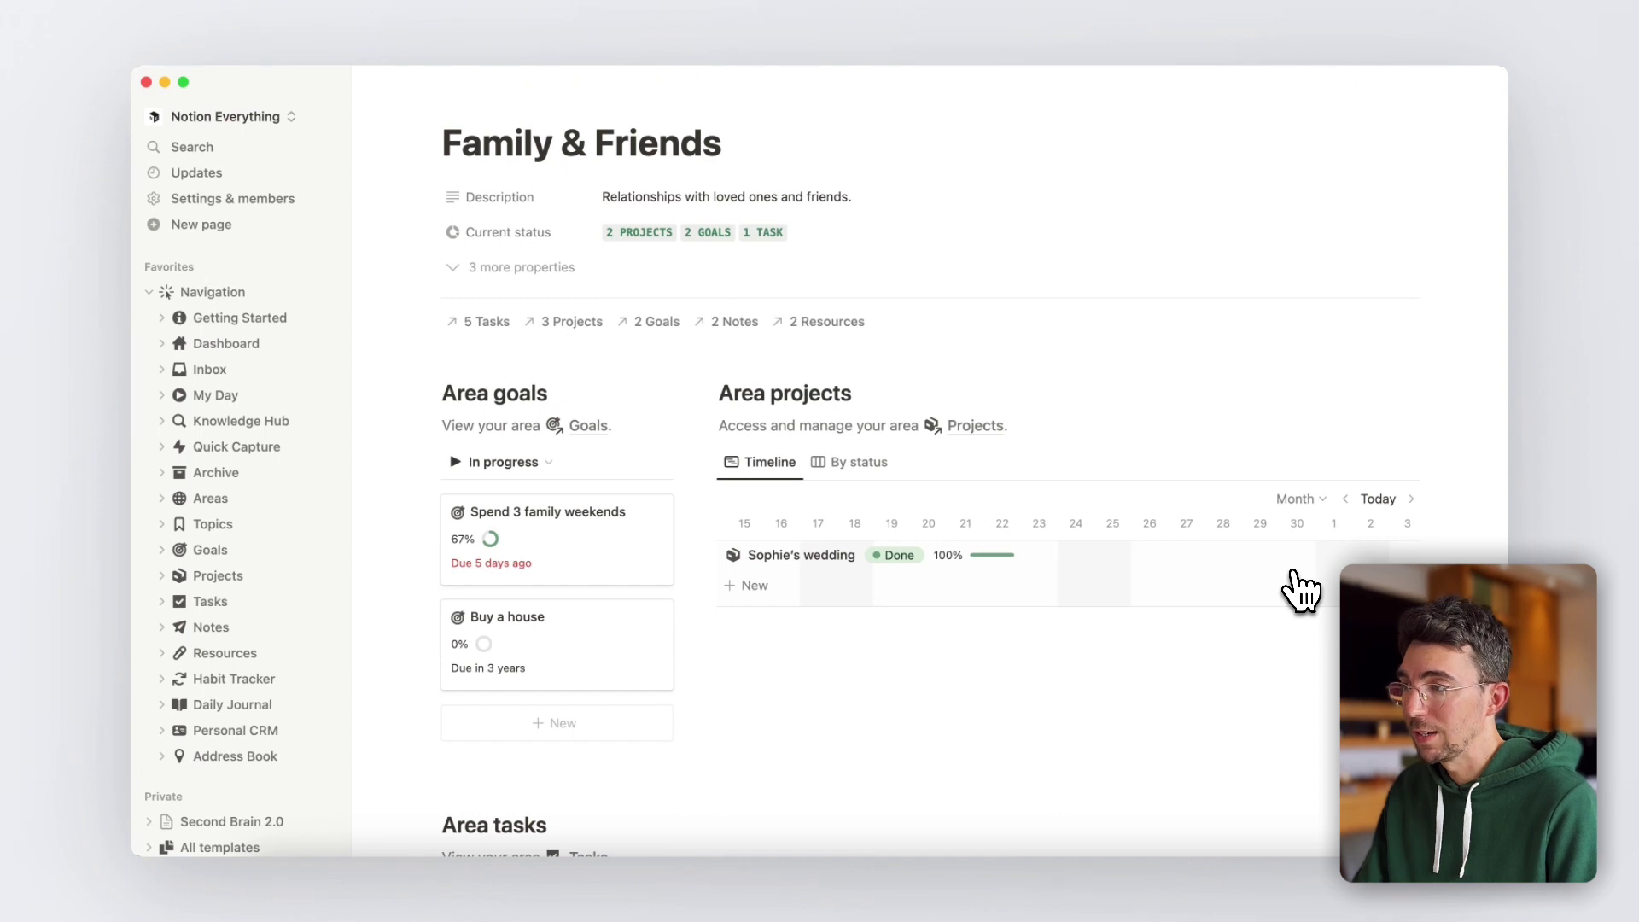
Step: Change the Run 30 km goal's current value from 26 to 28, making progress 90%
{"action": "key", "text": "super+bracketleft"}
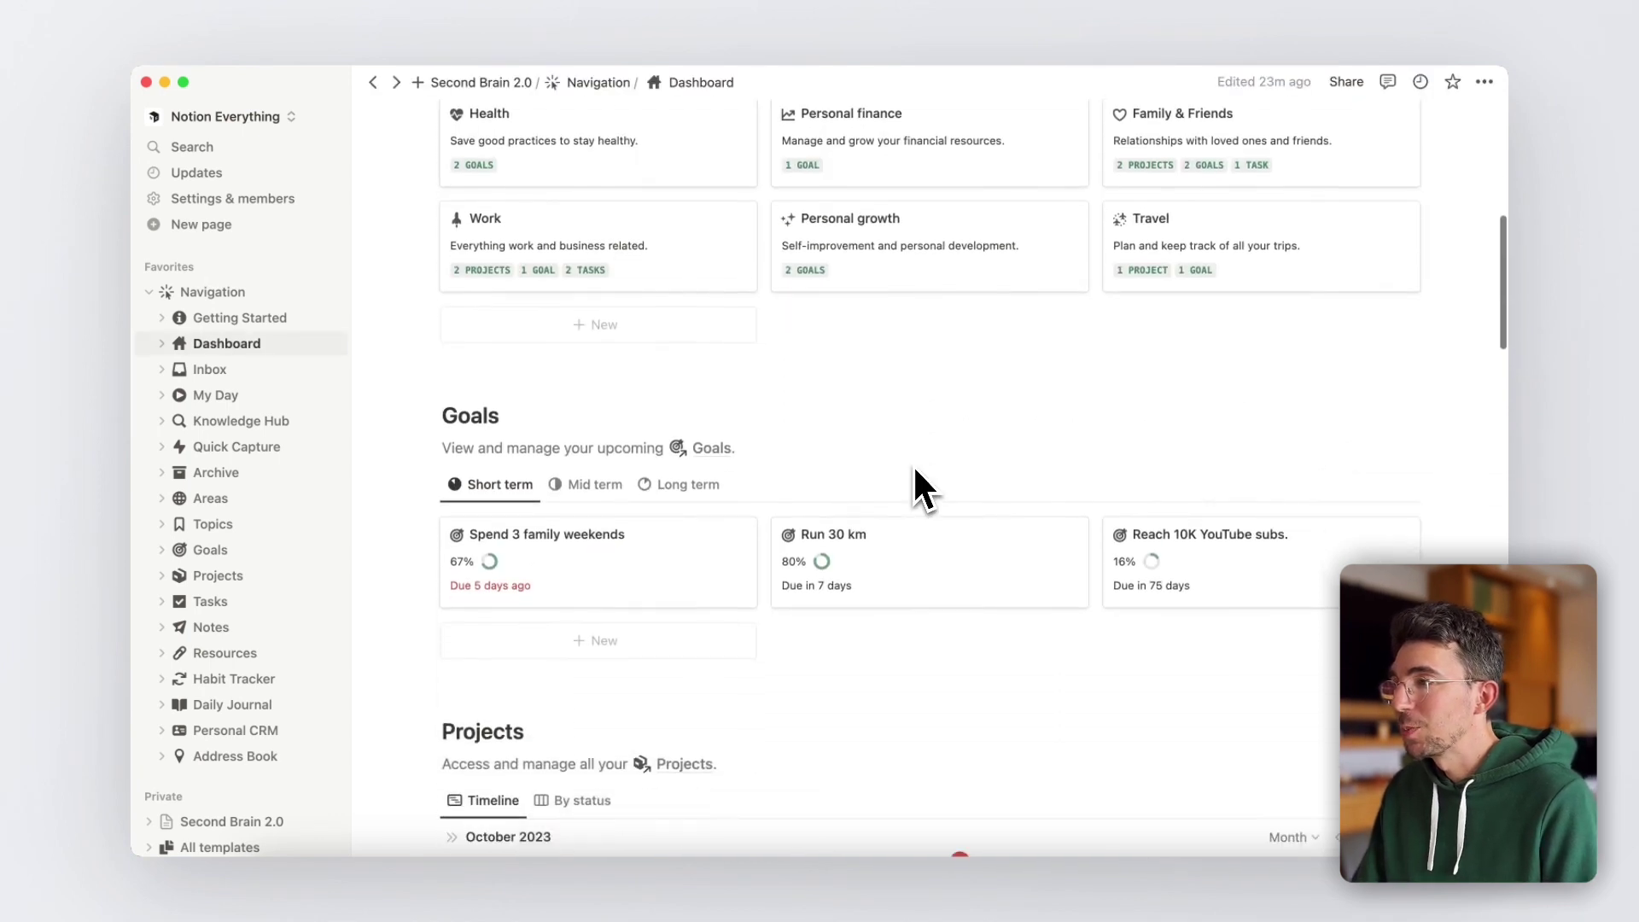
{"action": "scroll", "coordinate": [913, 487], "scroll_direction": "down", "scroll_amount": 3}
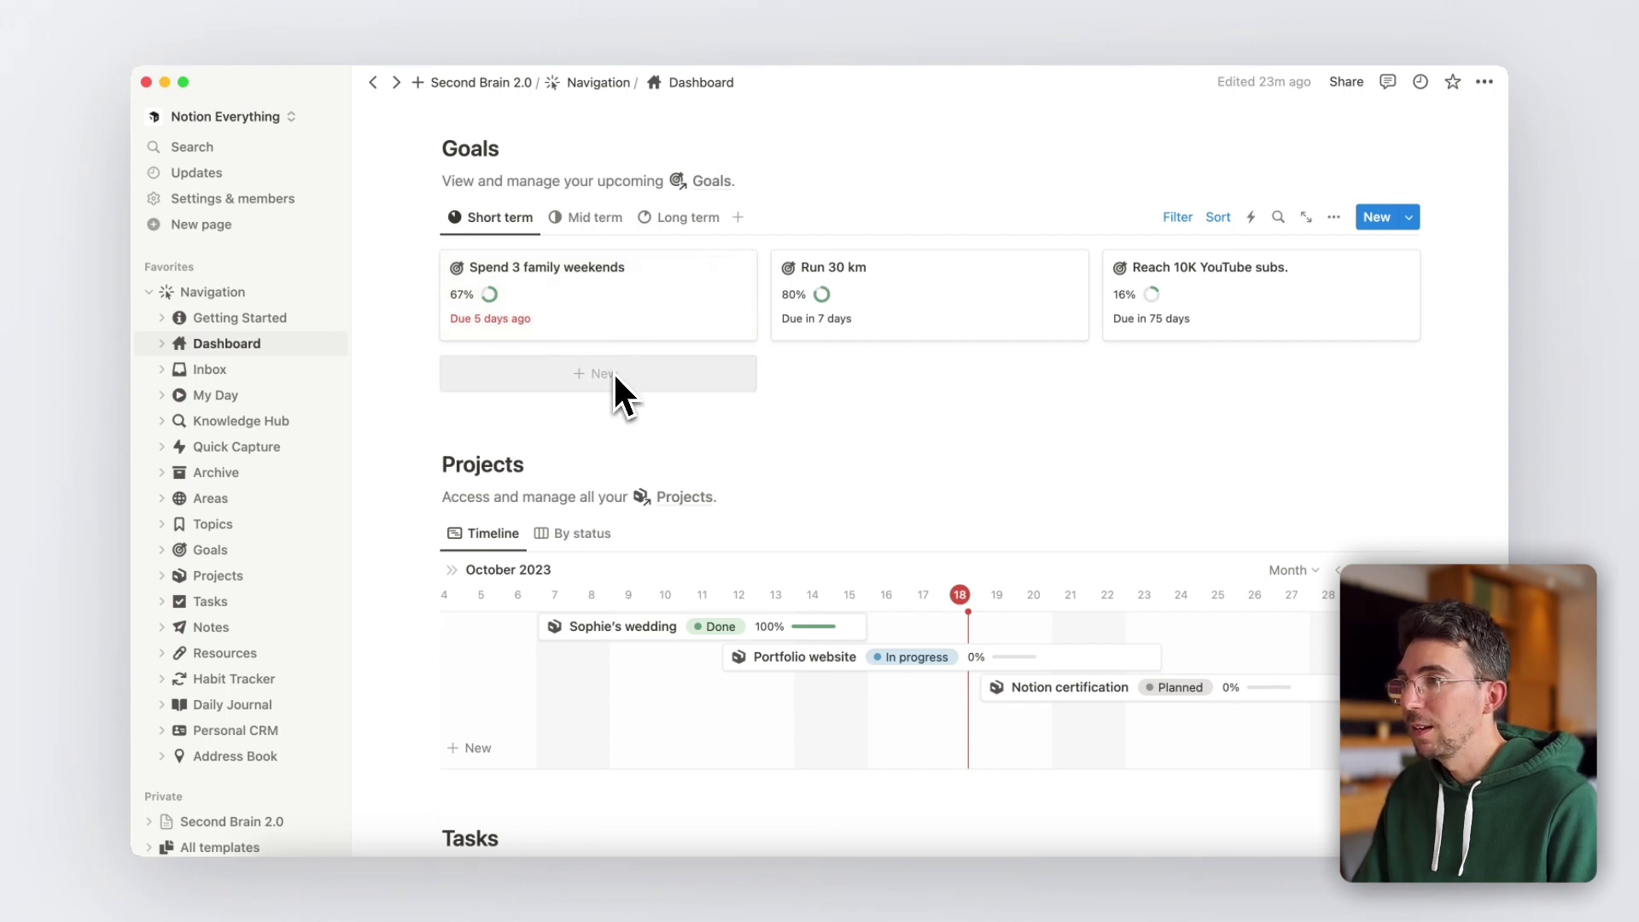
{"action": "left_click", "coordinate": [907, 331]}
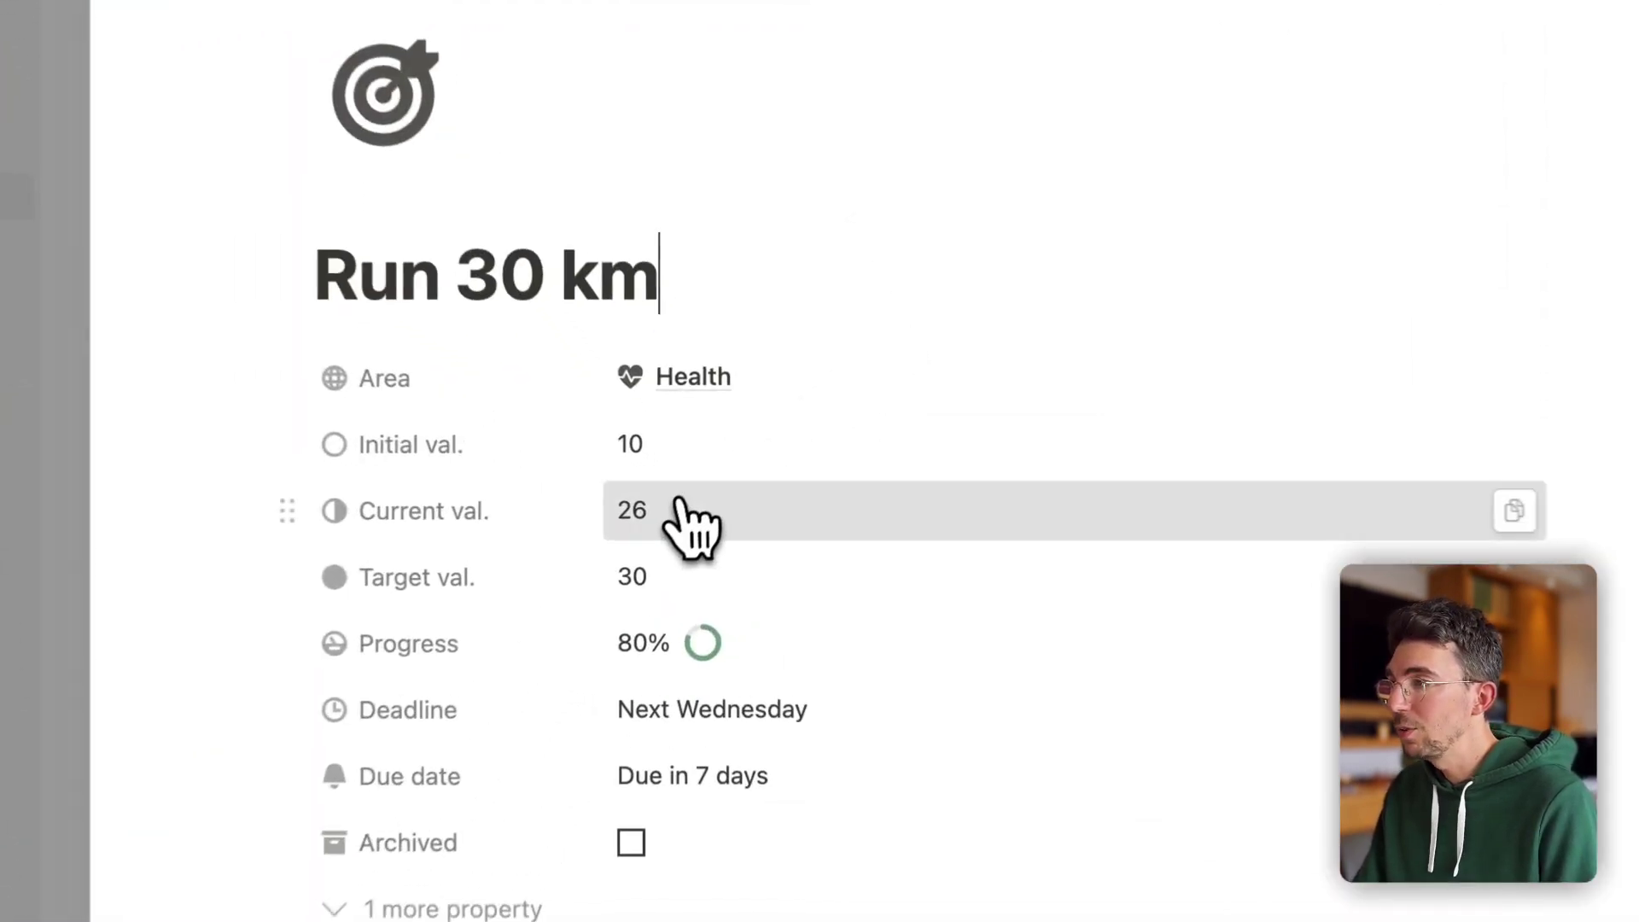
{"action": "left_click", "coordinate": [684, 508]}
{"action": "key", "text": "BackSpace"}
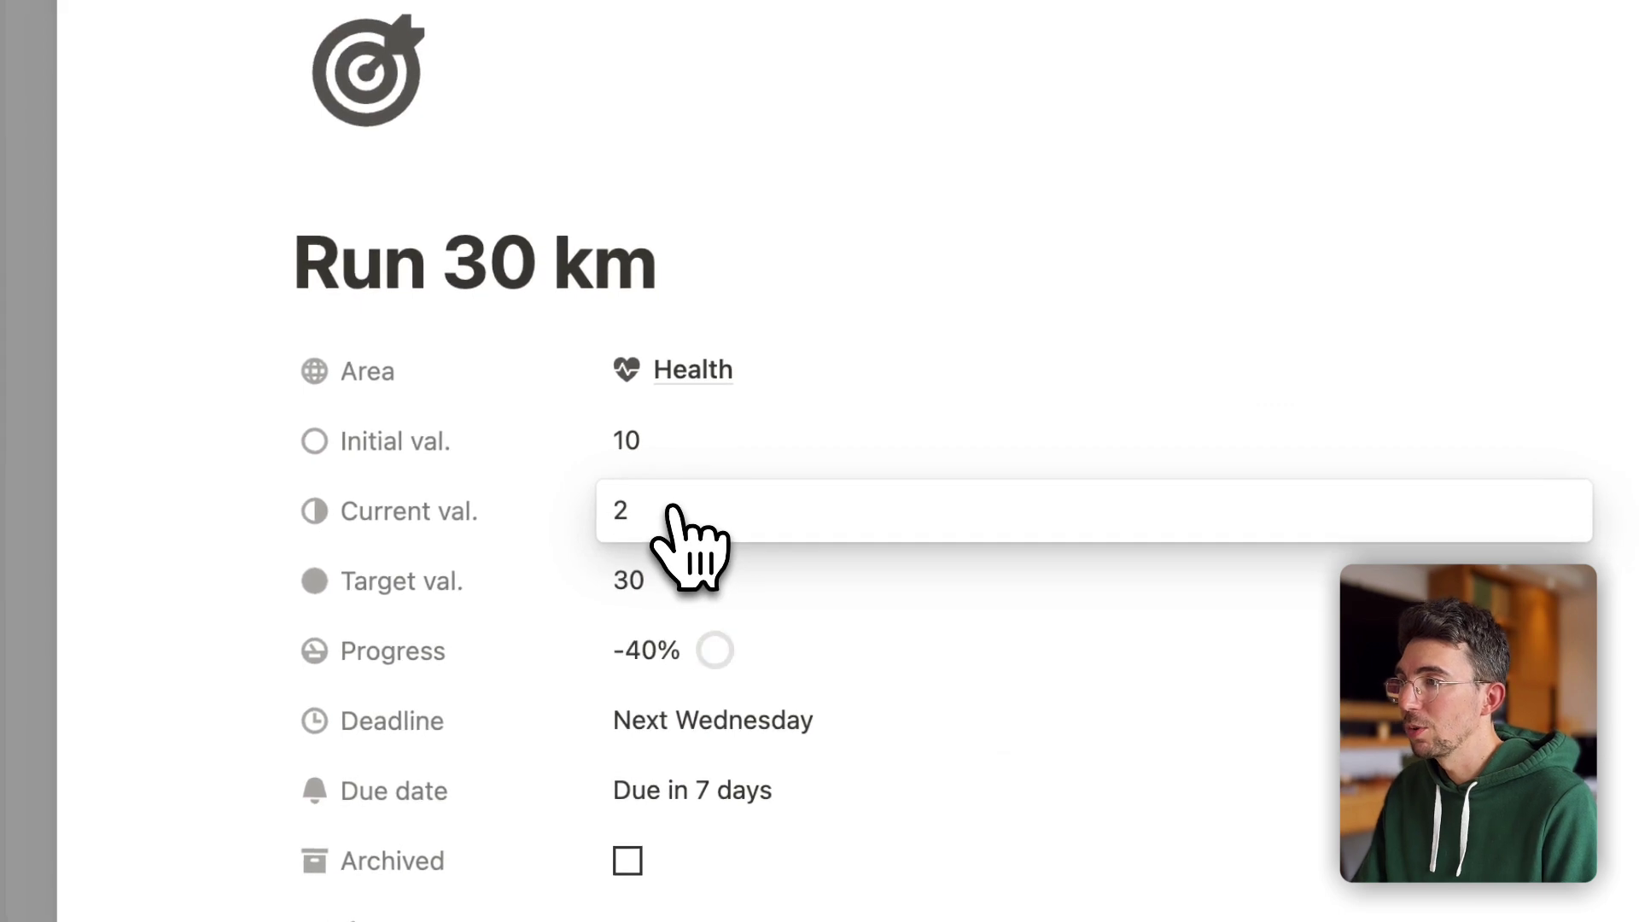
{"action": "type", "text": "8"}
{"action": "left_click", "coordinate": [946, 442]}
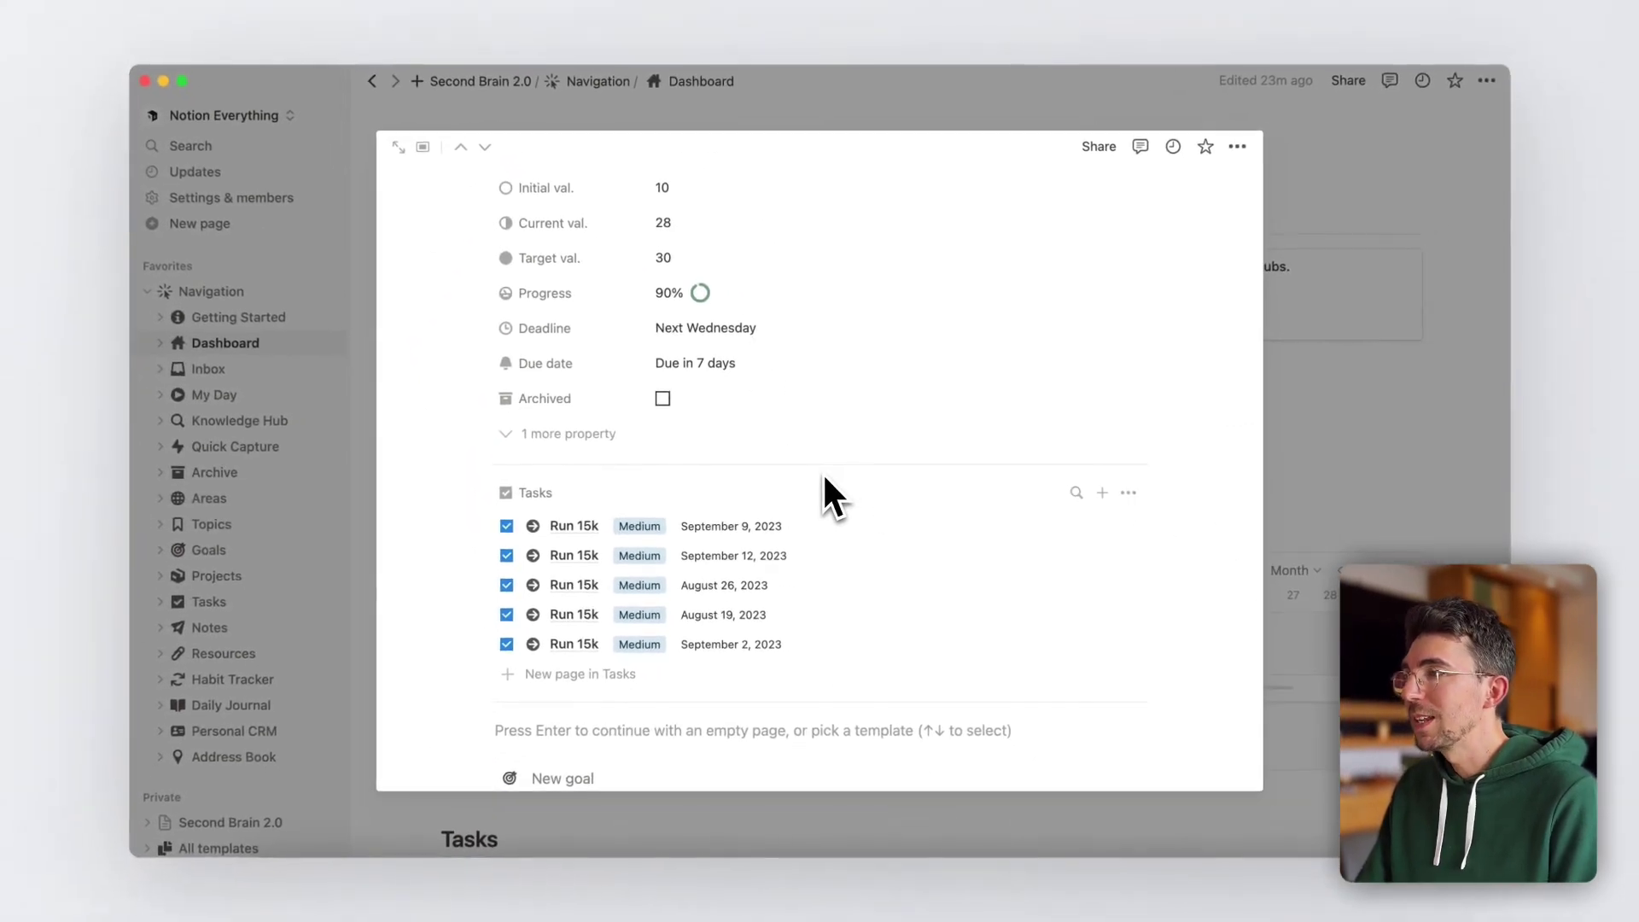
{"action": "key", "text": "Escape"}
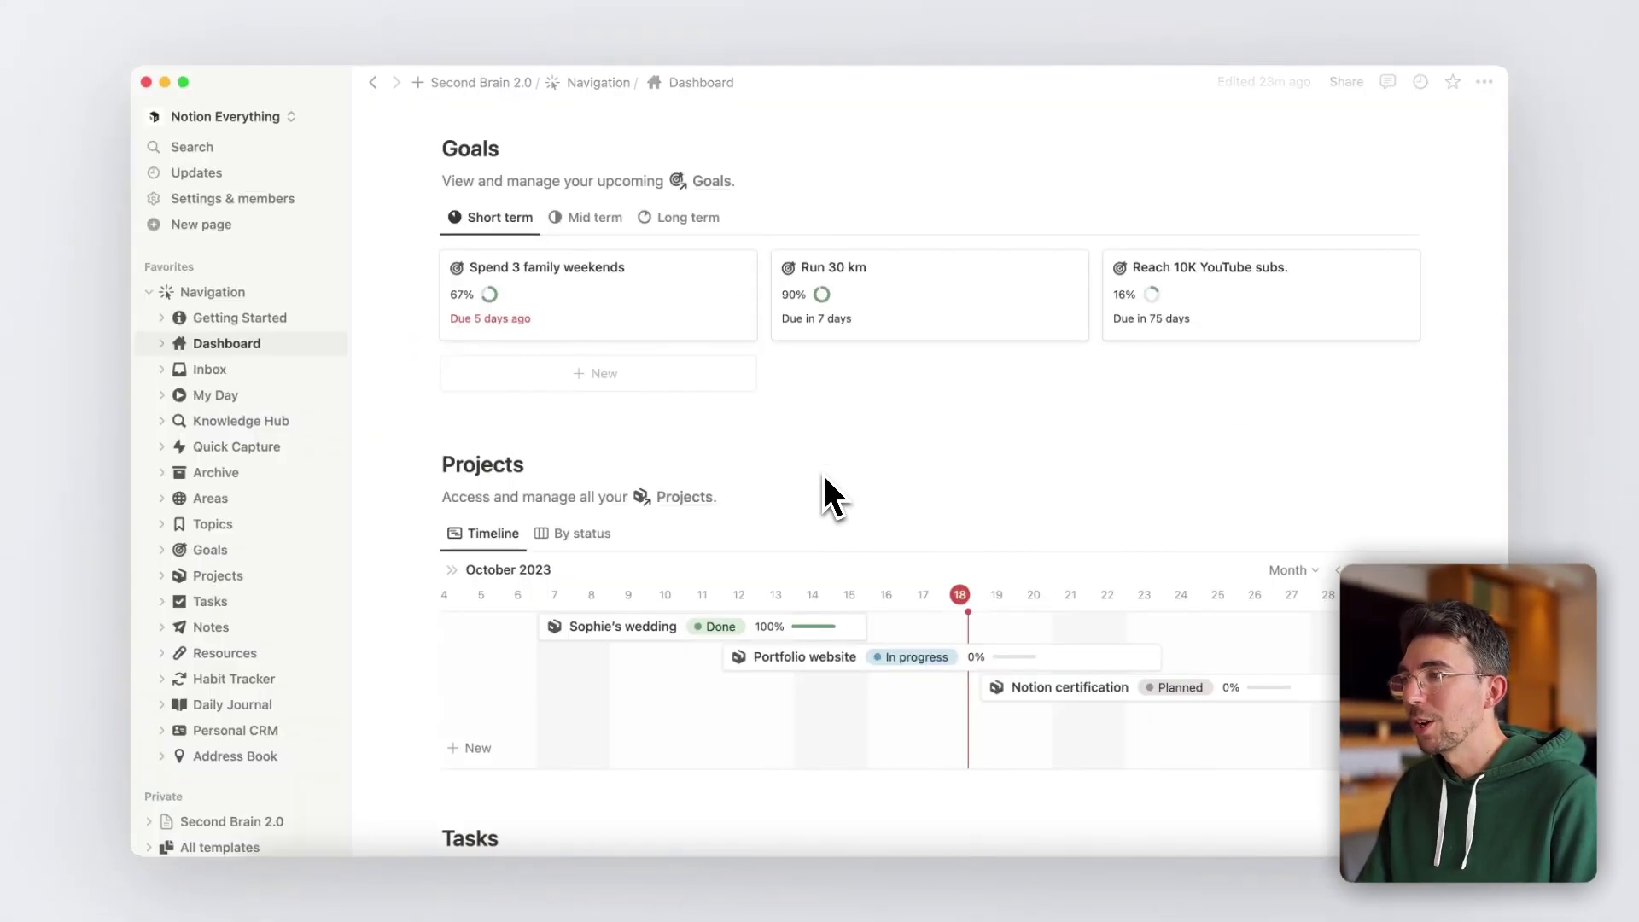
Step: Switch Projects to the By status board and look through the Sophie's wedding project preview
{"action": "scroll", "coordinate": [824, 480], "scroll_direction": "down", "scroll_amount": 5}
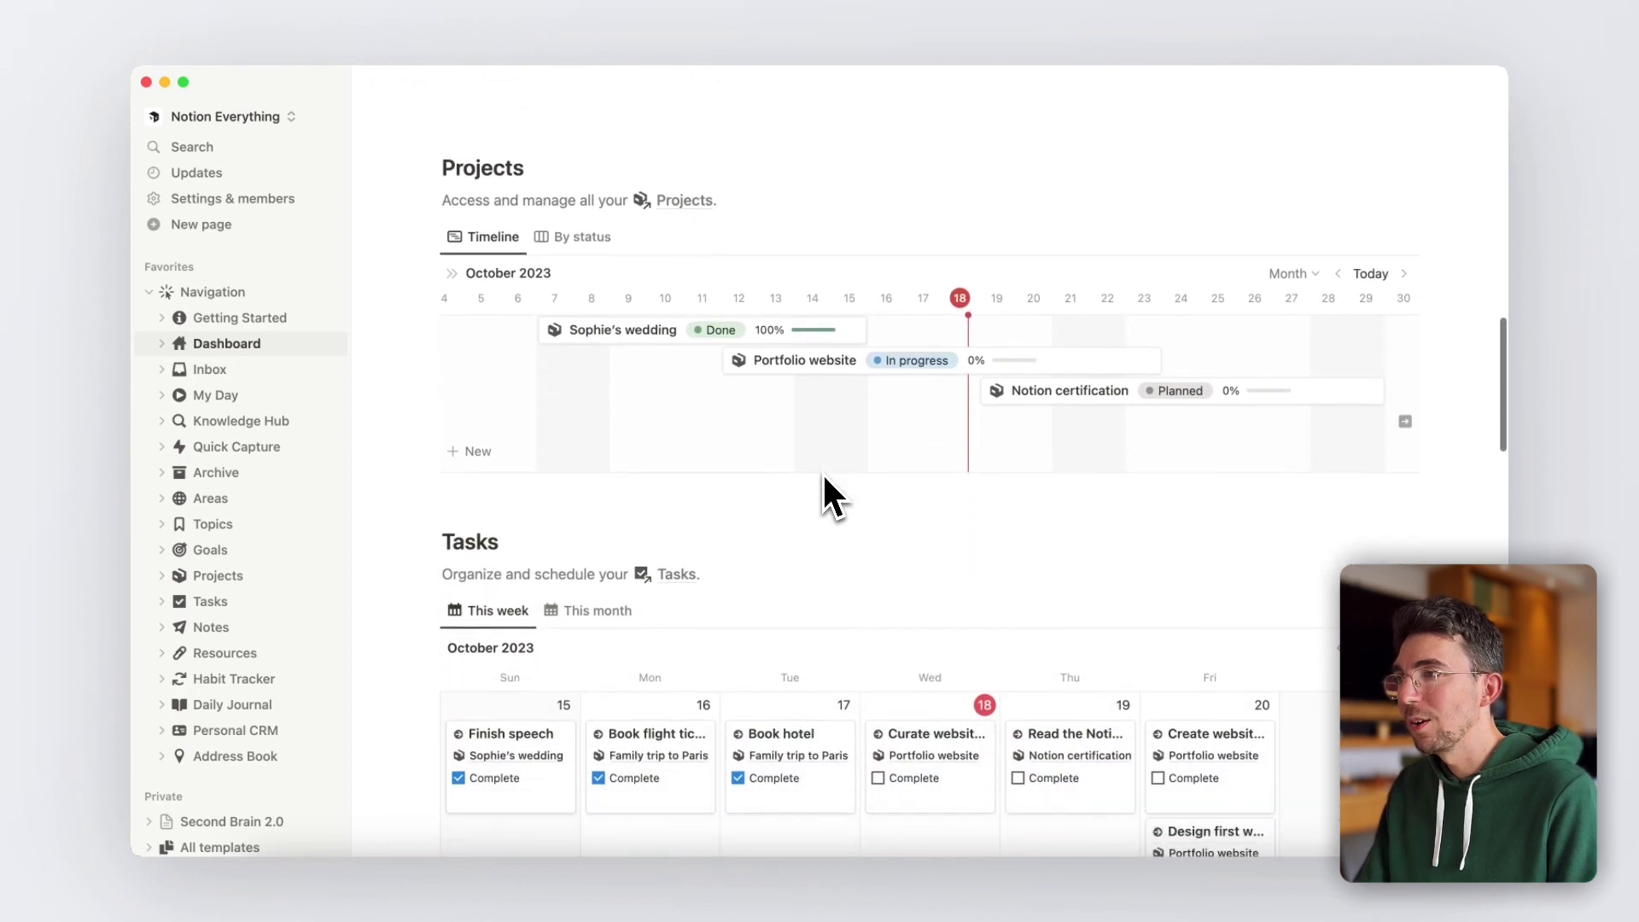
{"action": "left_click", "coordinate": [596, 197]}
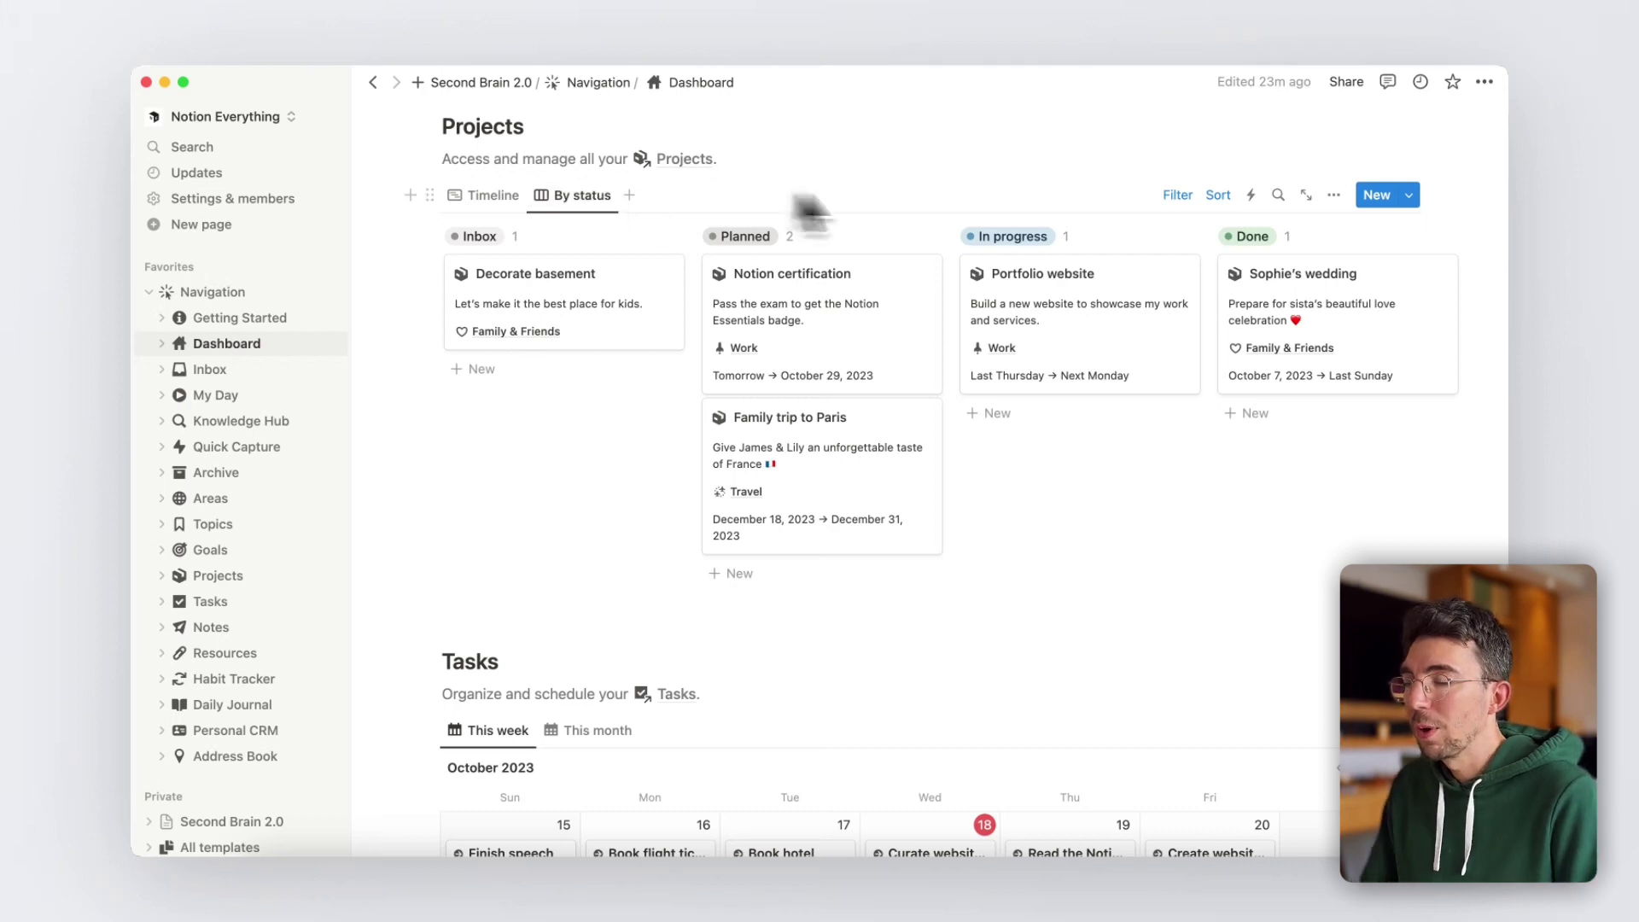
{"action": "left_click", "coordinate": [1280, 304]}
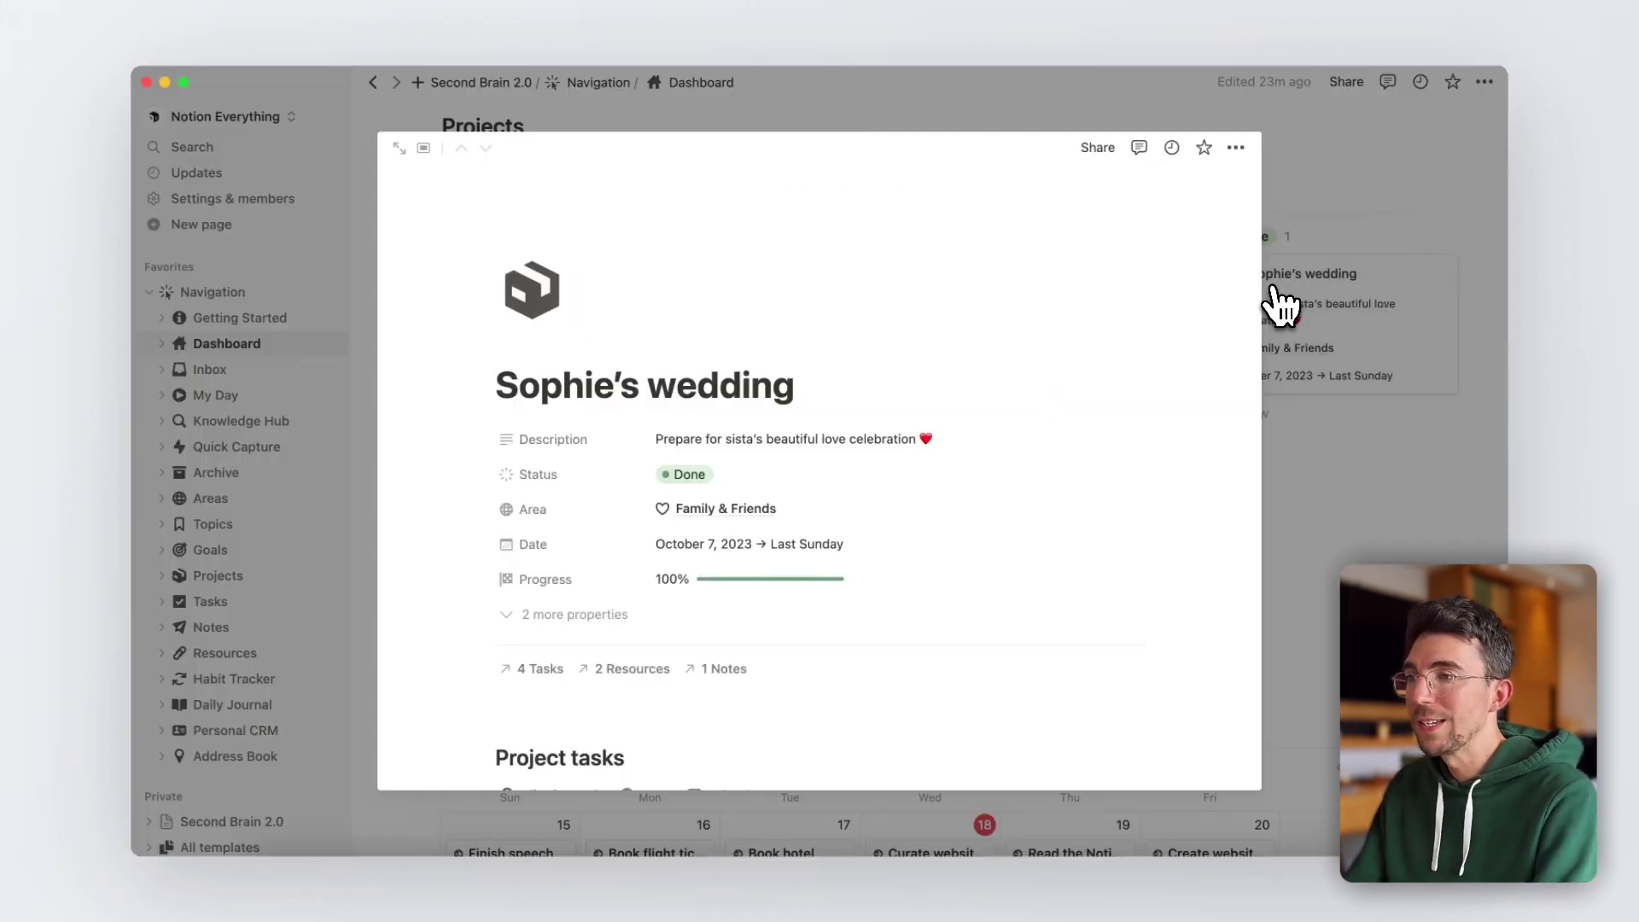
{"action": "scroll", "coordinate": [1161, 317], "scroll_direction": "down", "scroll_amount": 4}
{"action": "scroll", "coordinate": [1154, 309], "scroll_direction": "down", "scroll_amount": 3}
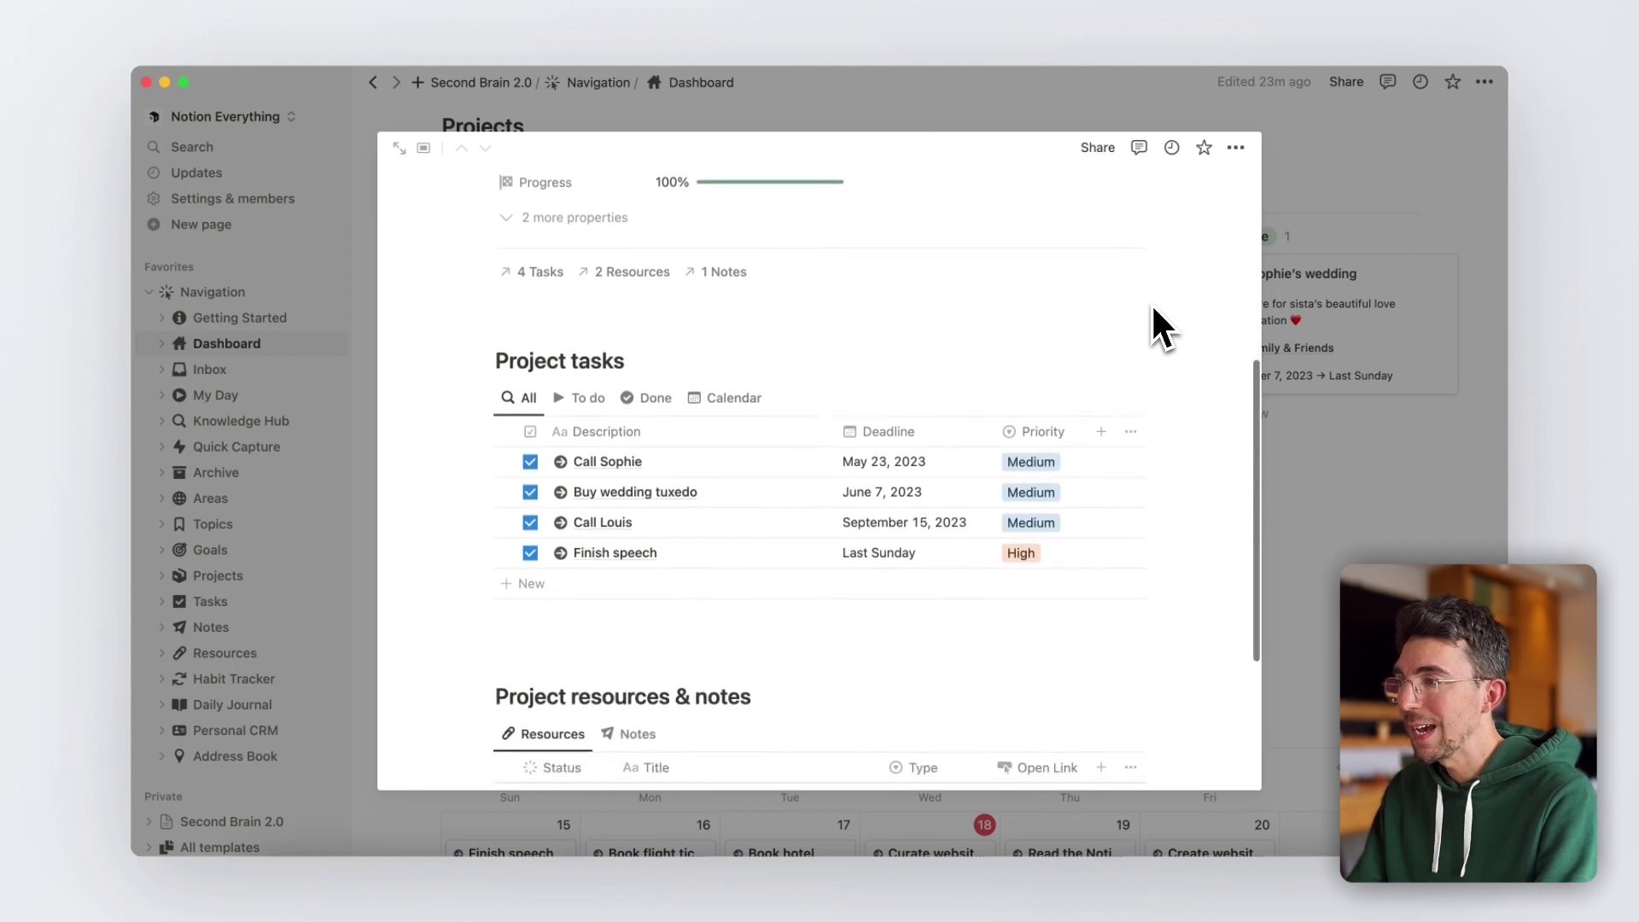
{"action": "scroll", "coordinate": [1153, 337], "scroll_direction": "down", "scroll_amount": 2}
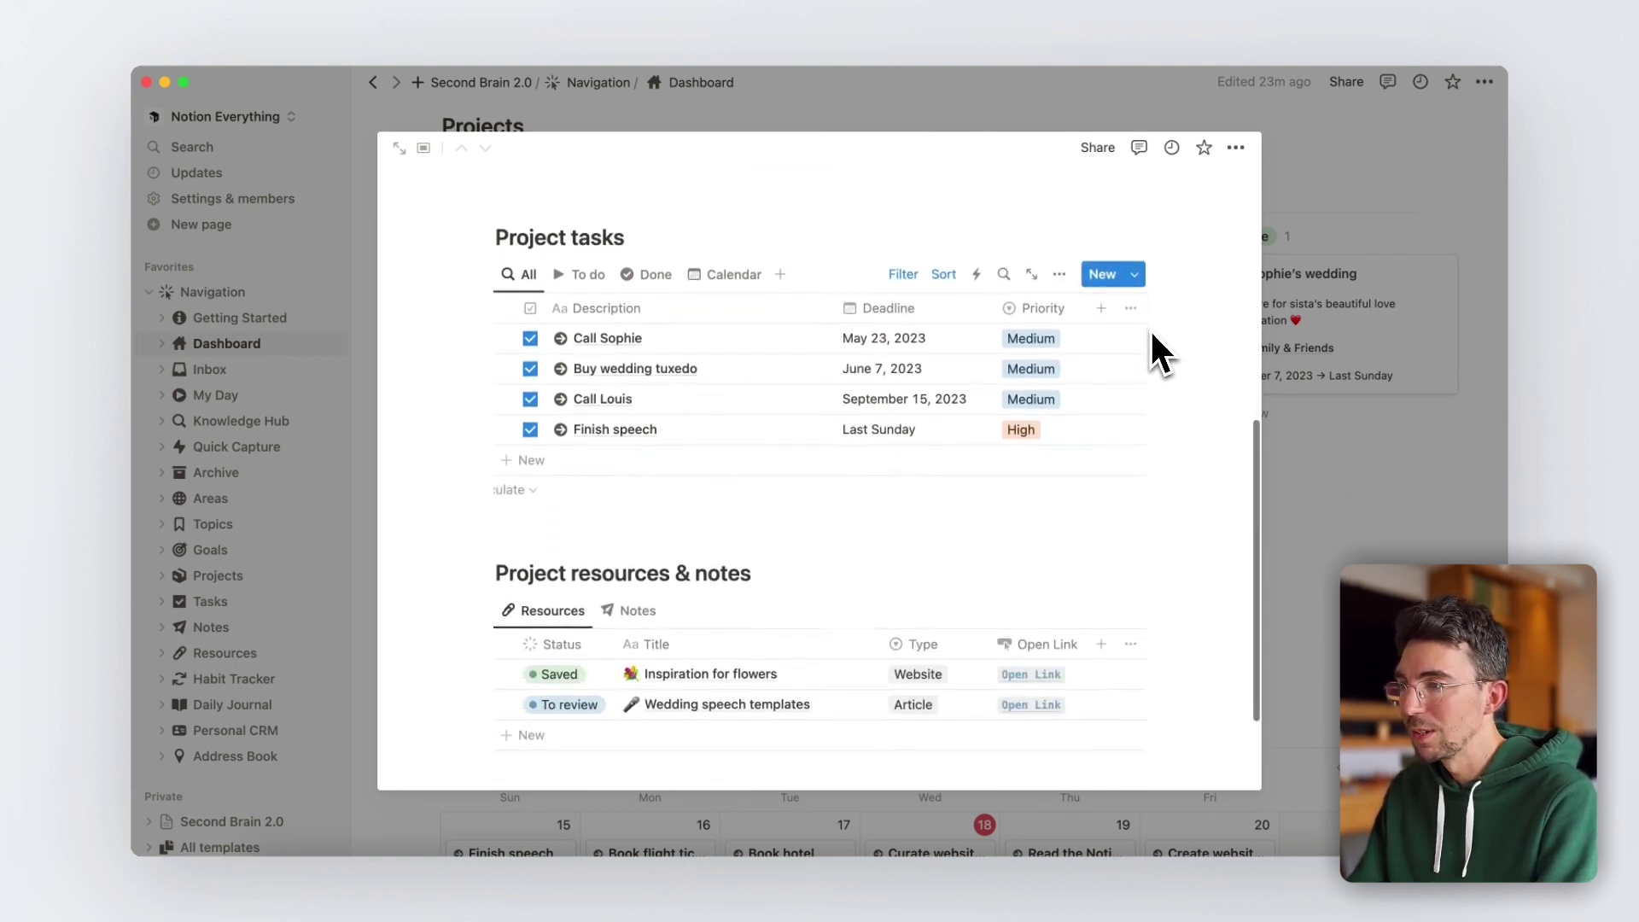
{"action": "scroll", "coordinate": [1154, 337], "scroll_direction": "up", "scroll_amount": 3}
{"action": "scroll", "coordinate": [1154, 350], "scroll_direction": "up", "scroll_amount": 5}
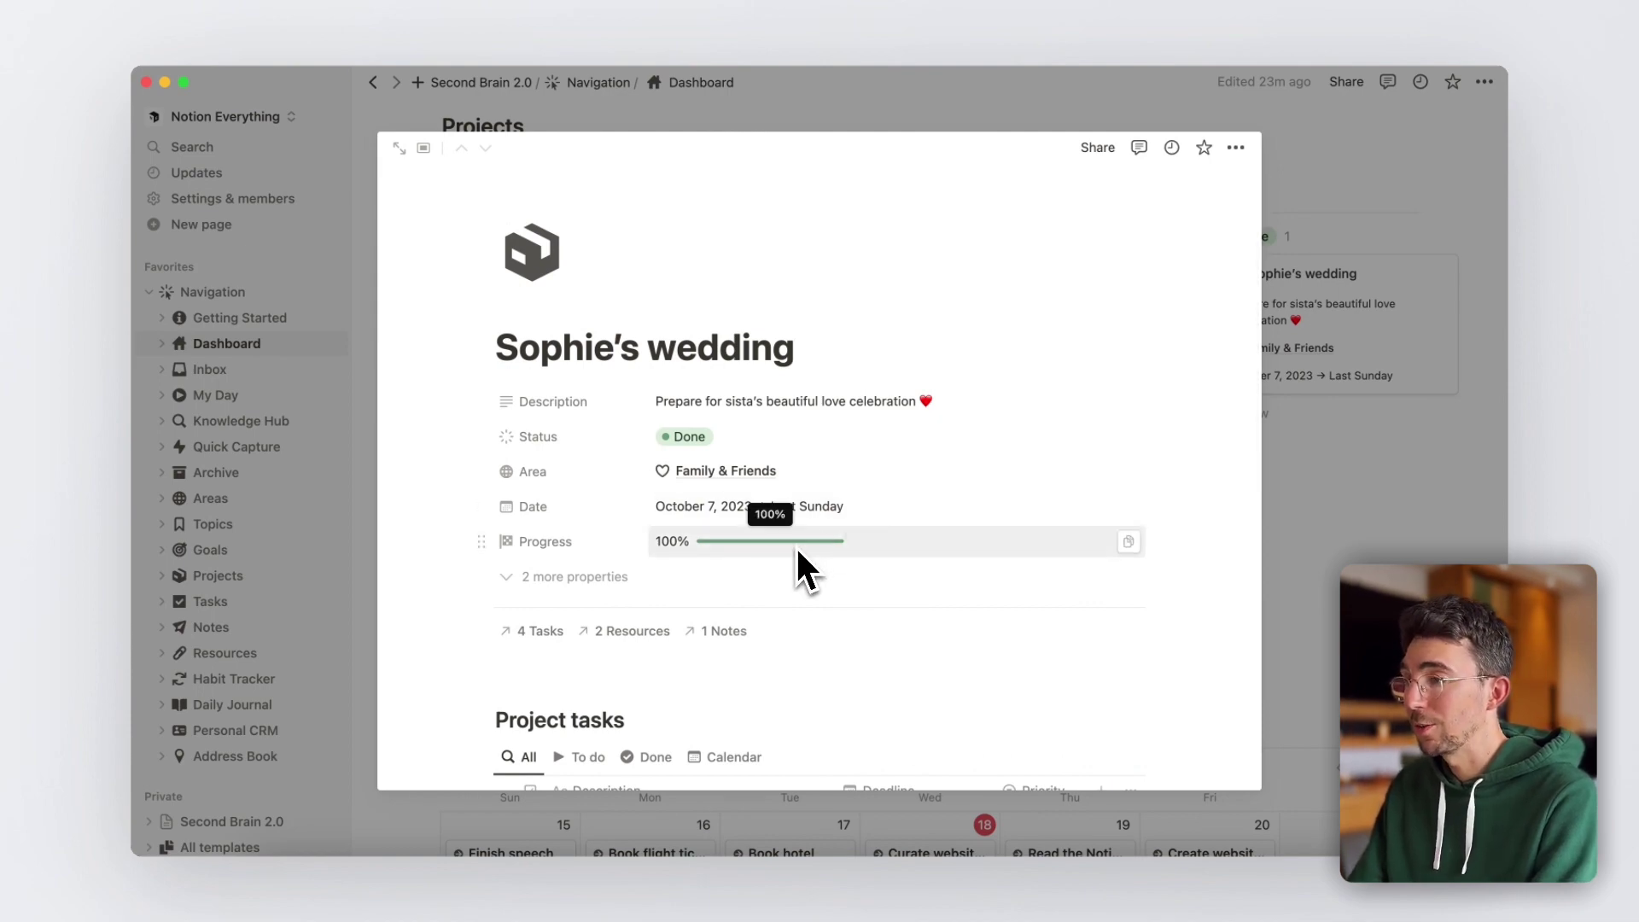
{"action": "key", "text": "Escape"}
{"action": "scroll", "coordinate": [867, 382], "scroll_direction": "down", "scroll_amount": 6}
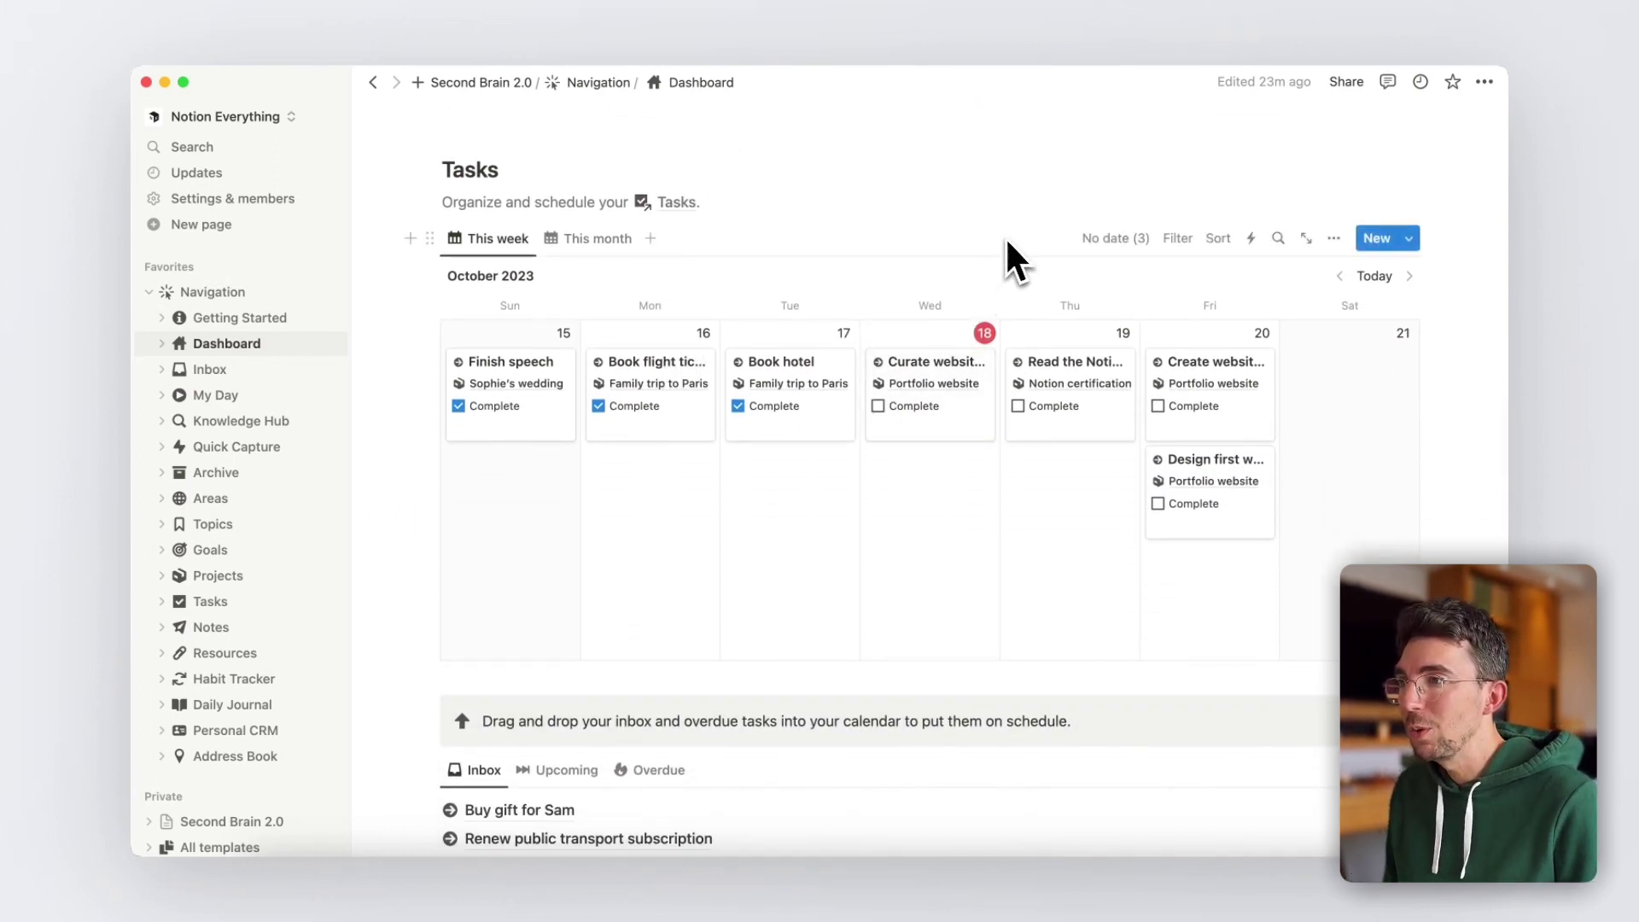
Step: Move Buy gift for Sam onto Wednesday this week and tick Complete on the Curate website task
{"action": "left_click", "coordinate": [593, 250]}
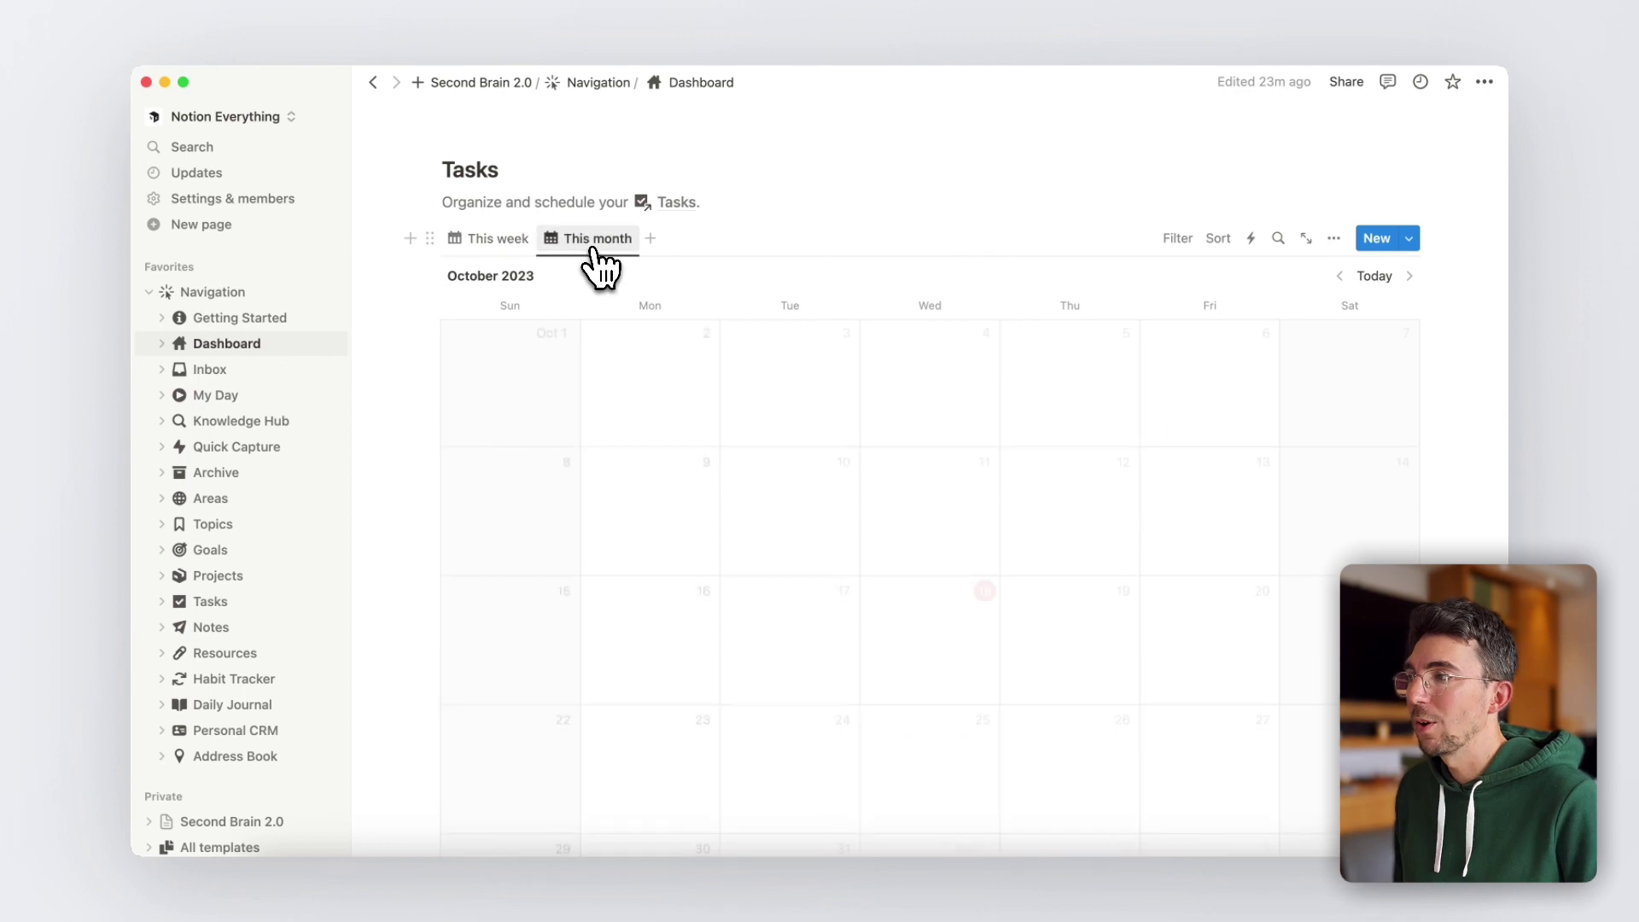
{"action": "left_click", "coordinate": [505, 244]}
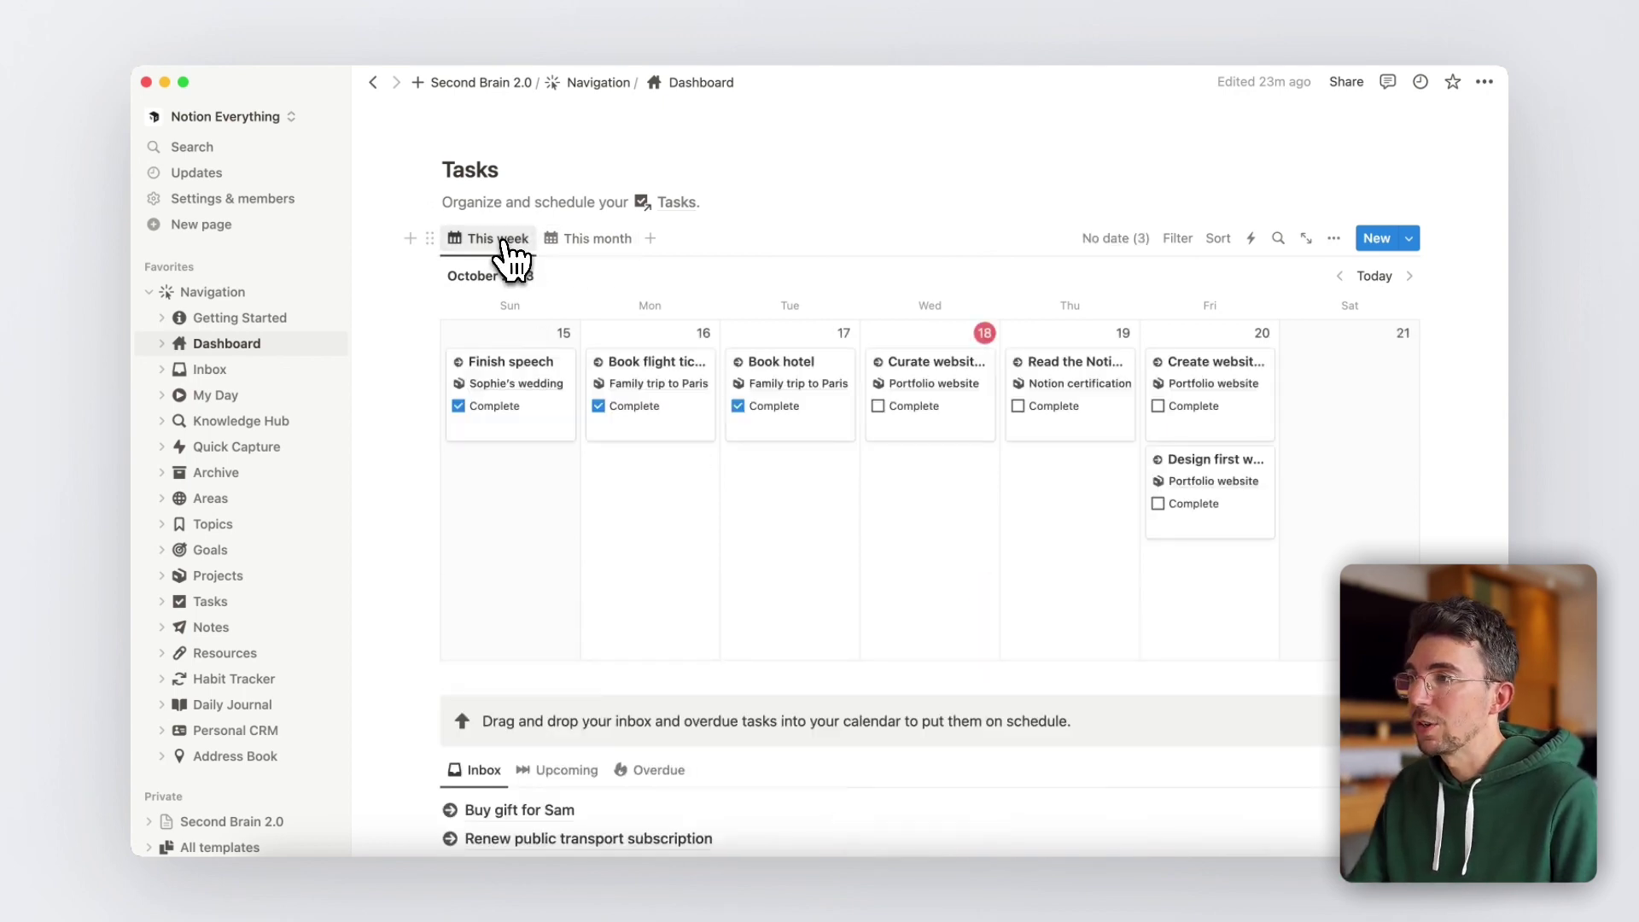
{"action": "scroll", "coordinate": [510, 256], "scroll_direction": "down", "scroll_amount": 5}
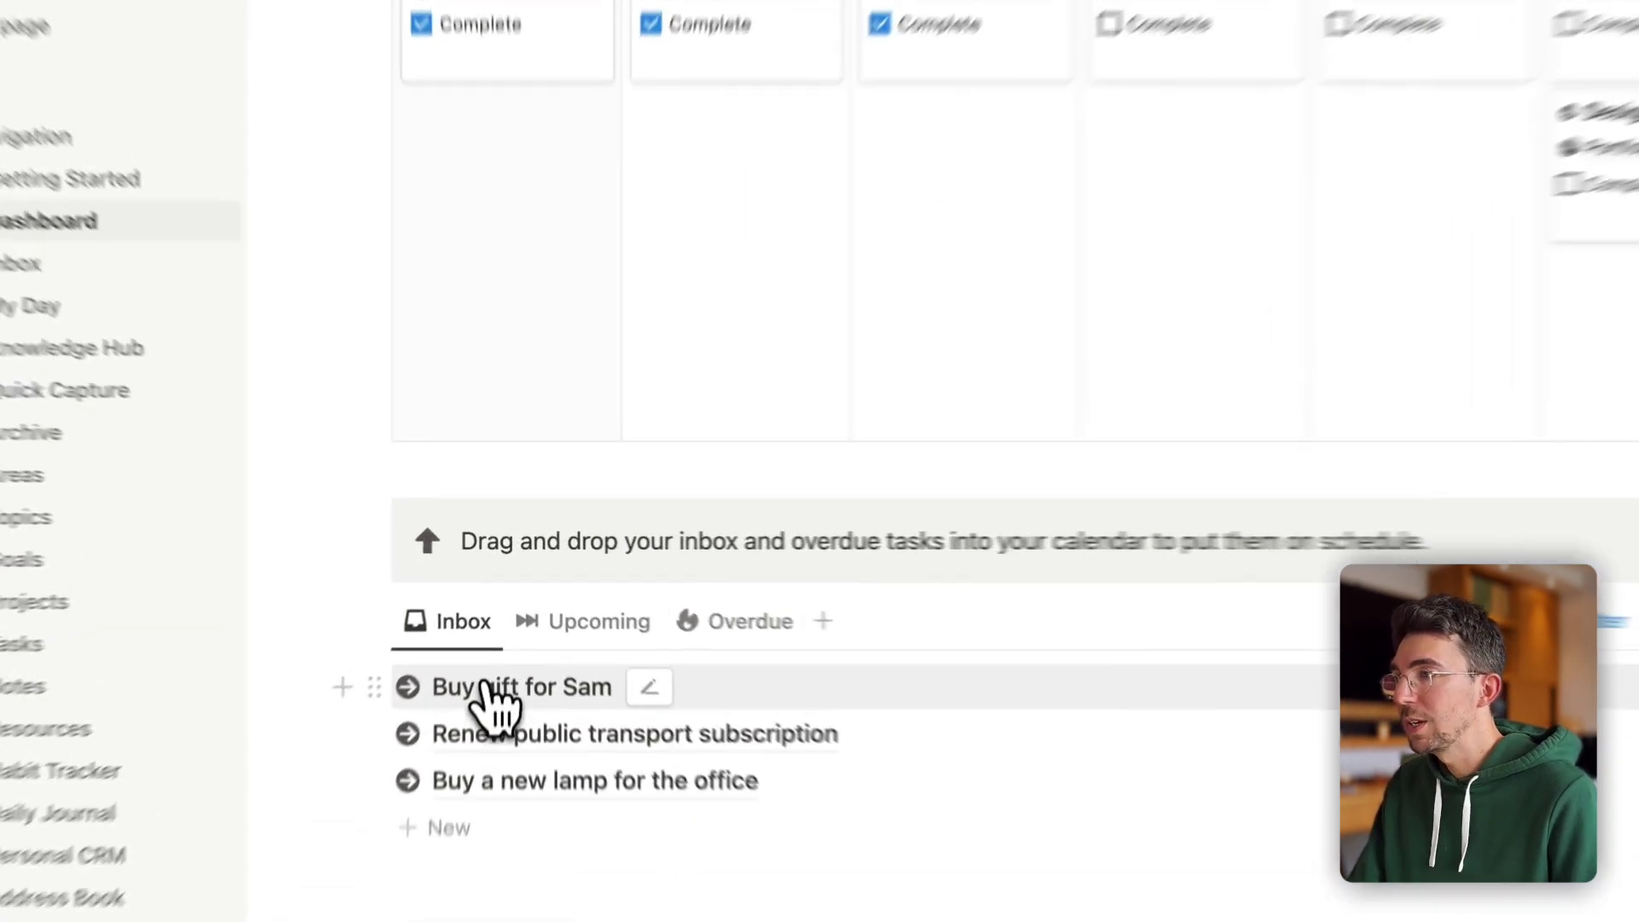
{"action": "left_click_drag", "start_coordinate": [490, 687], "coordinate": [1236, 127]}
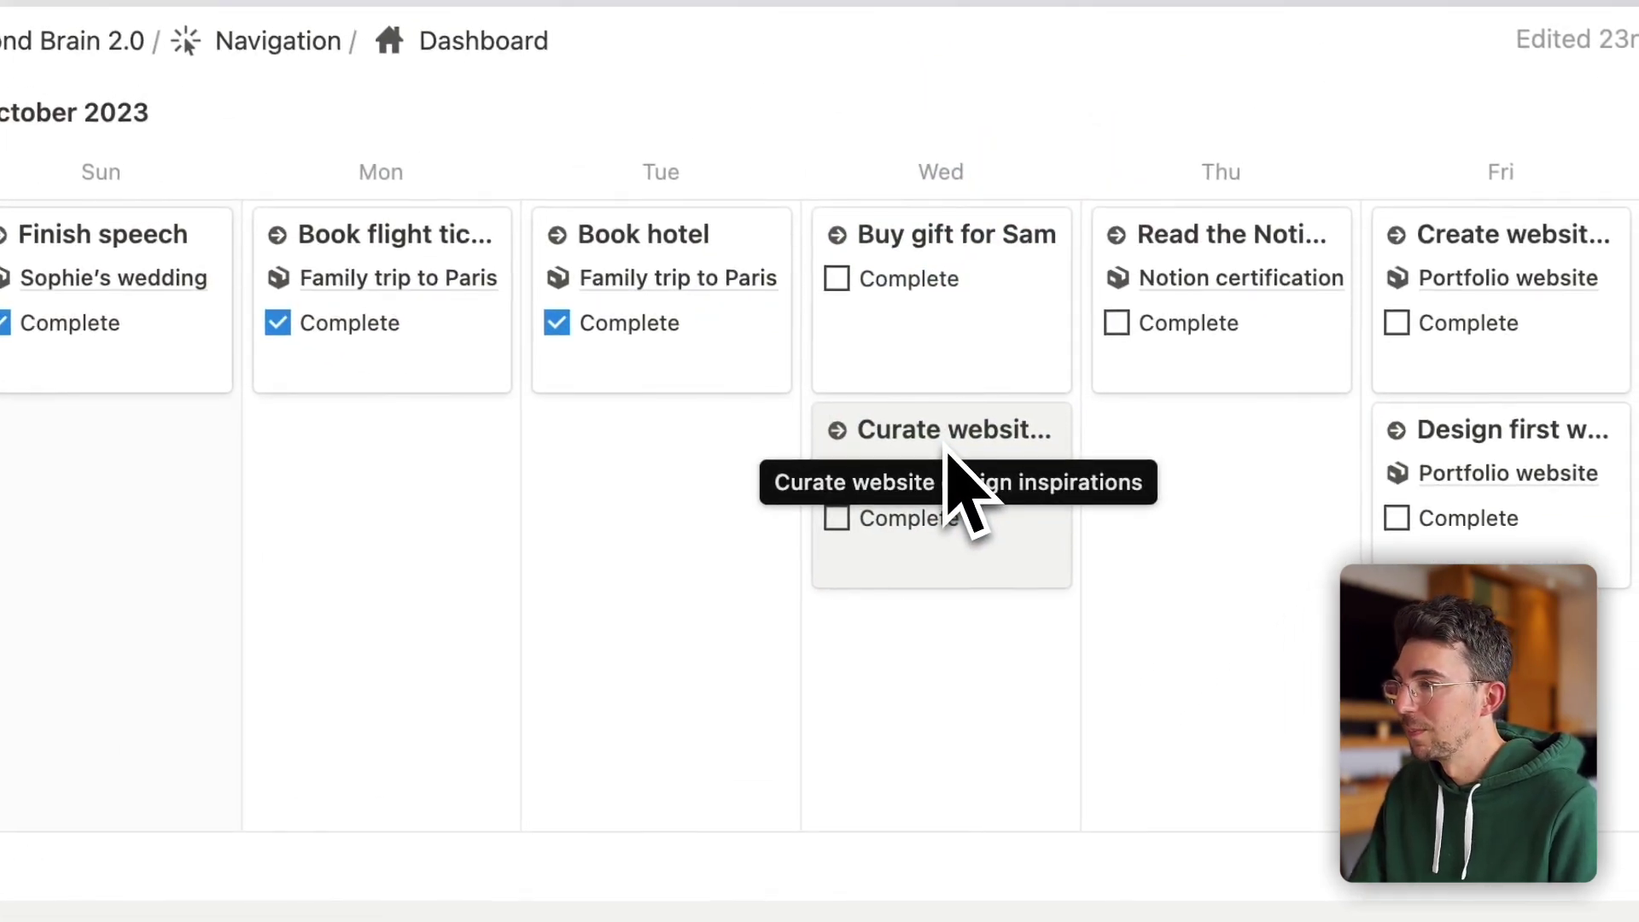
{"action": "left_click", "coordinate": [840, 522]}
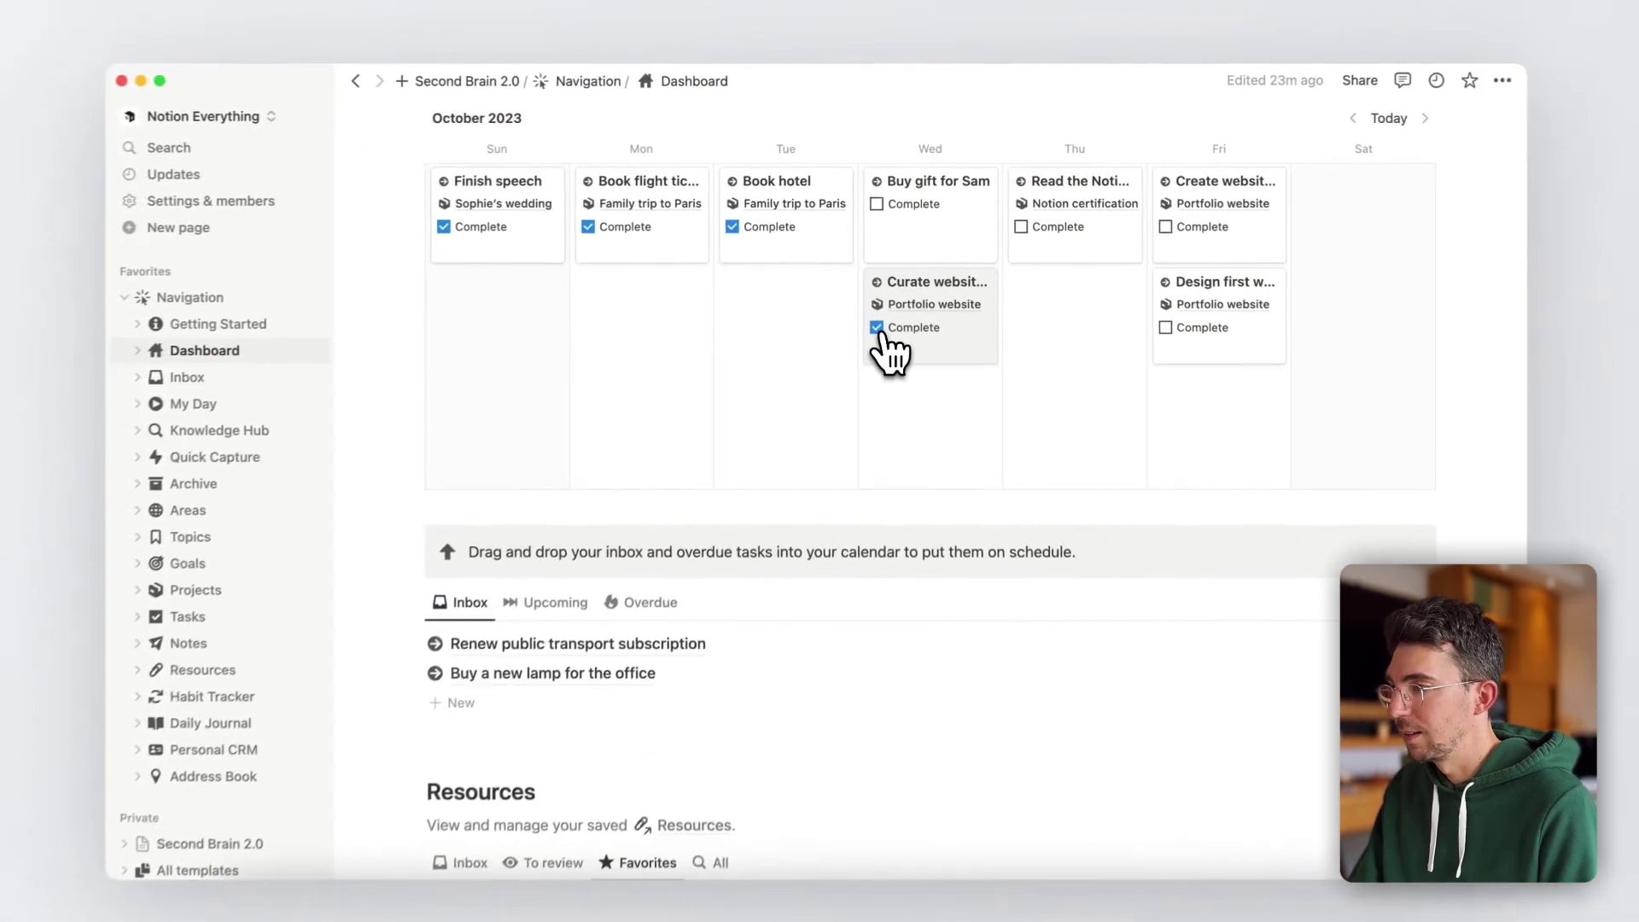
{"action": "scroll", "coordinate": [890, 345], "scroll_direction": "down", "scroll_amount": 6}
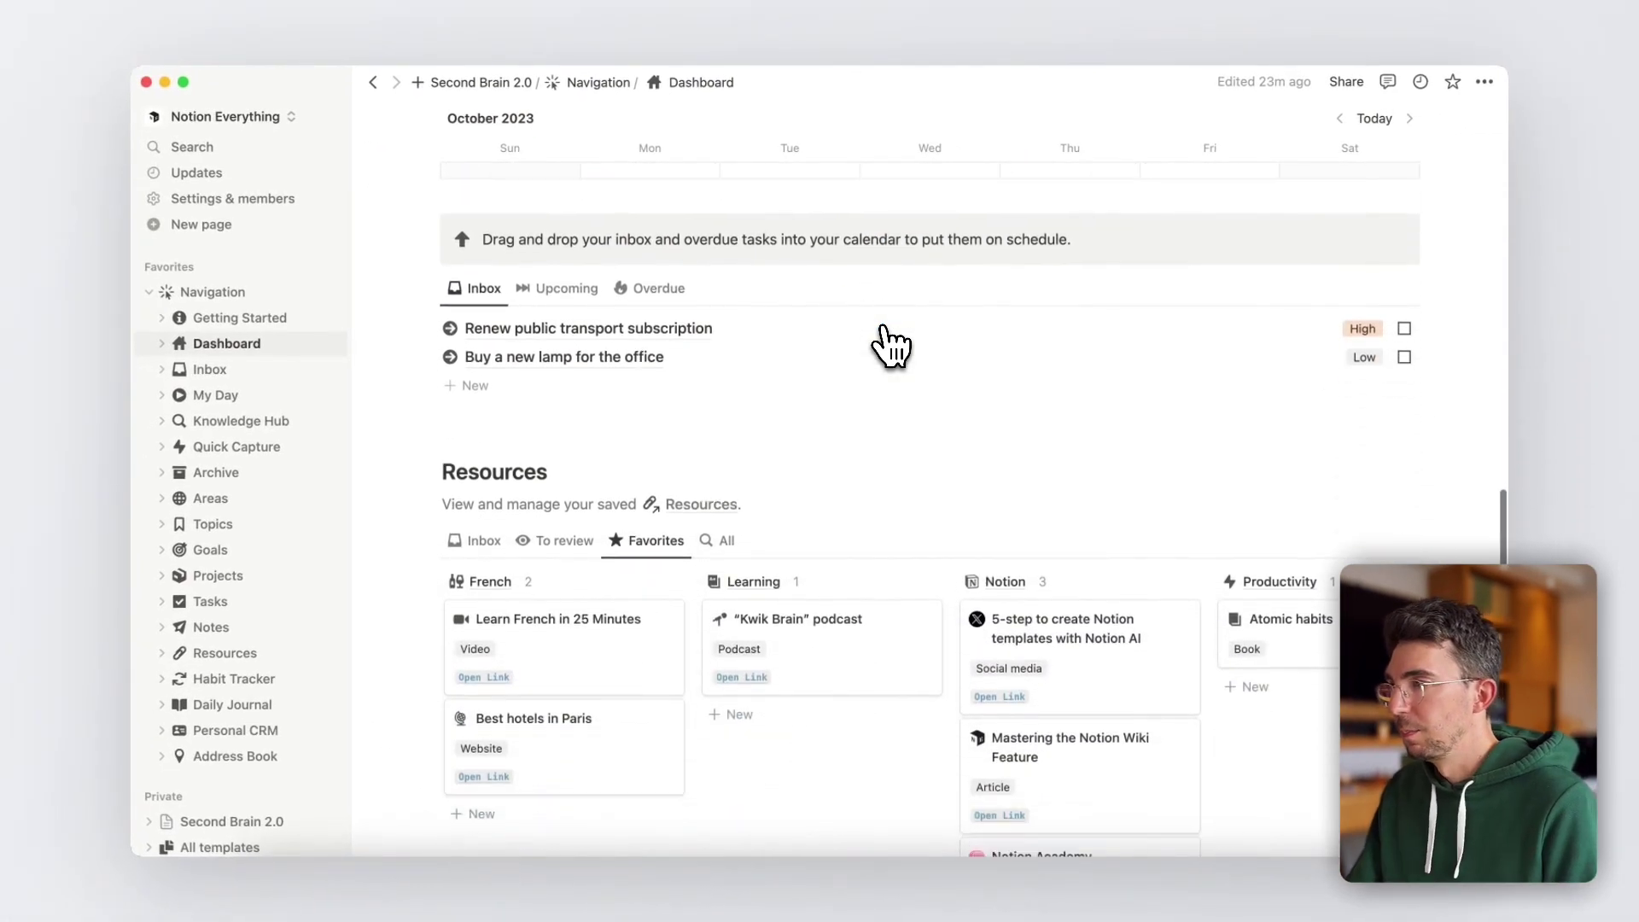
{"action": "scroll", "coordinate": [884, 328], "scroll_direction": "down", "scroll_amount": 2}
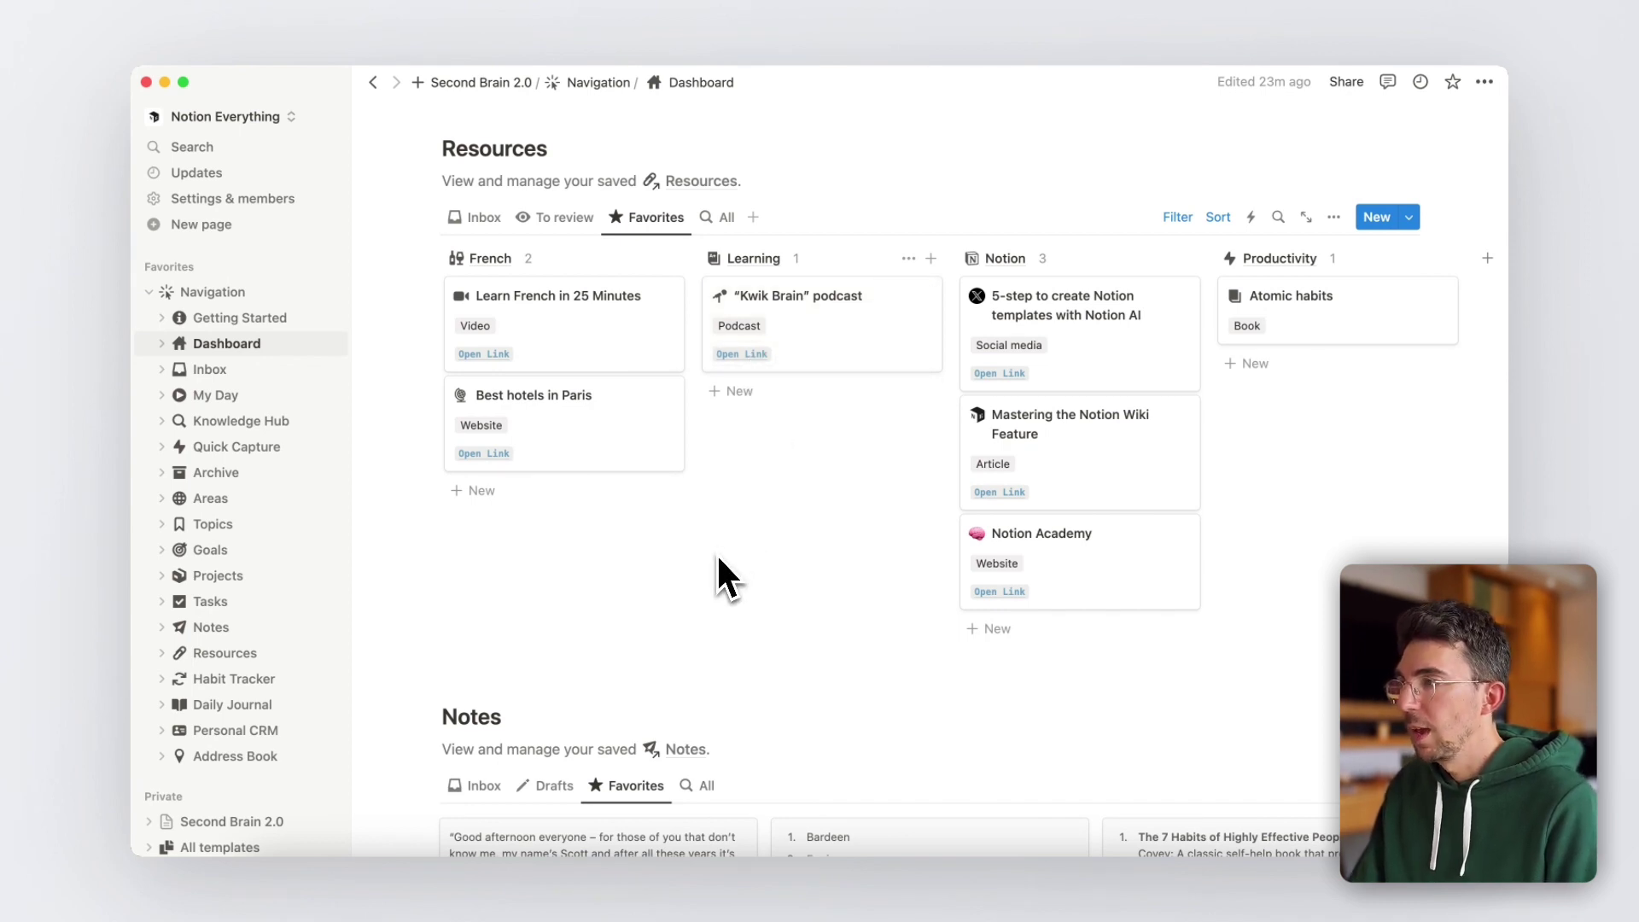
{"action": "scroll", "coordinate": [717, 559], "scroll_direction": "down", "scroll_amount": 6}
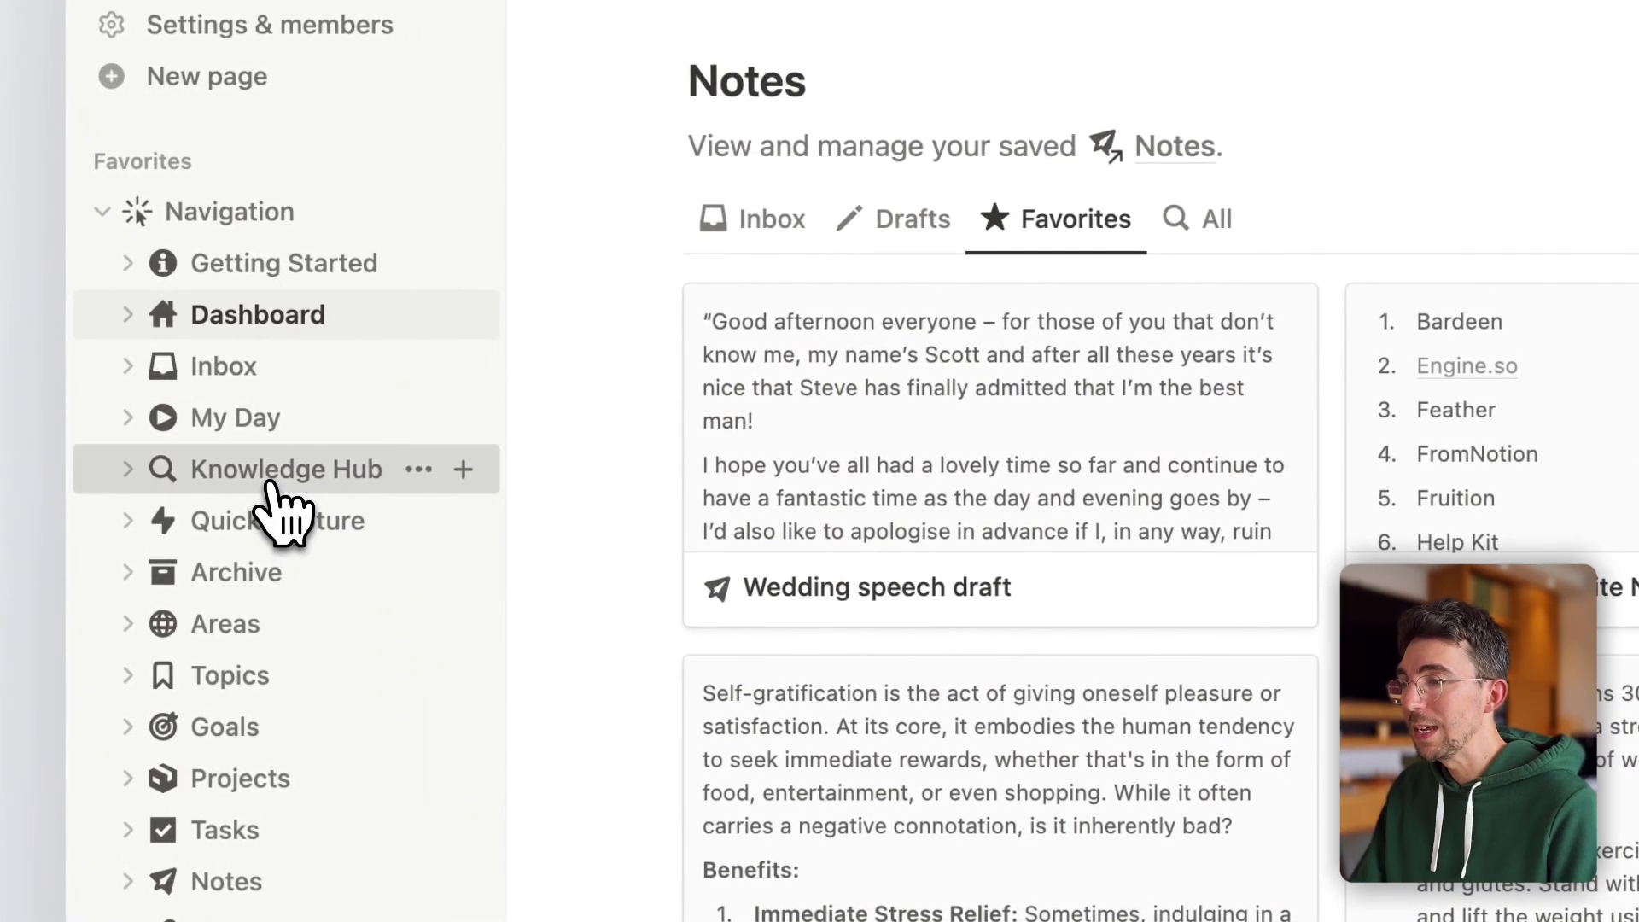
Step: Browse the Knowledge Hub's Topics under both the Inactive and Active views
{"action": "left_click", "coordinate": [268, 478]}
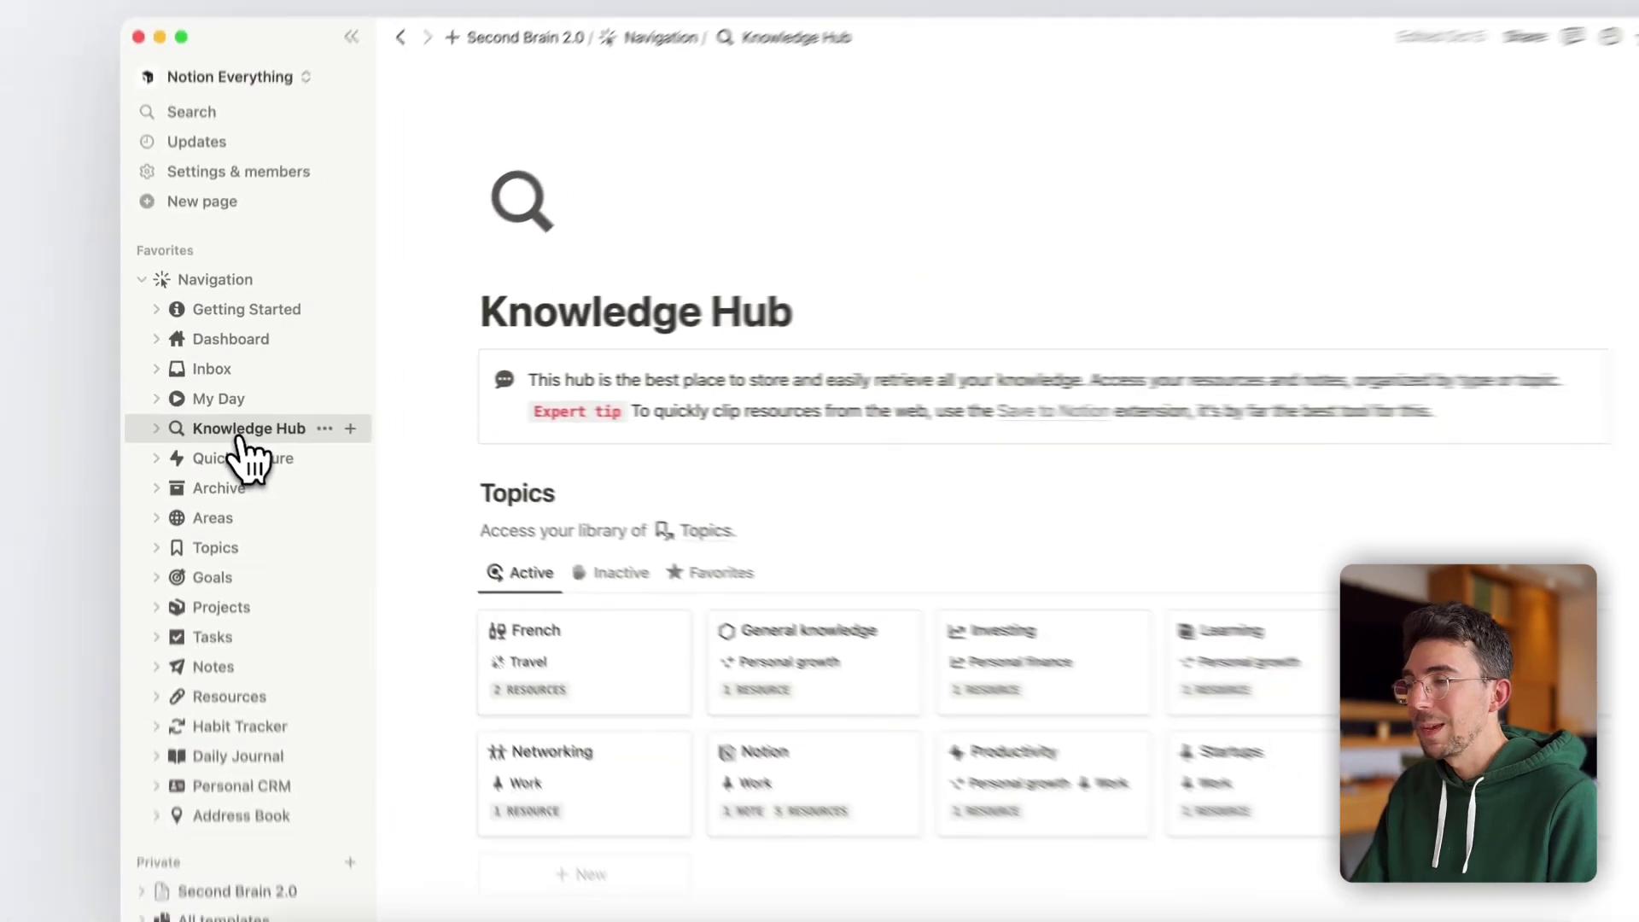
{"action": "scroll", "coordinate": [413, 391], "scroll_direction": "down", "scroll_amount": 3}
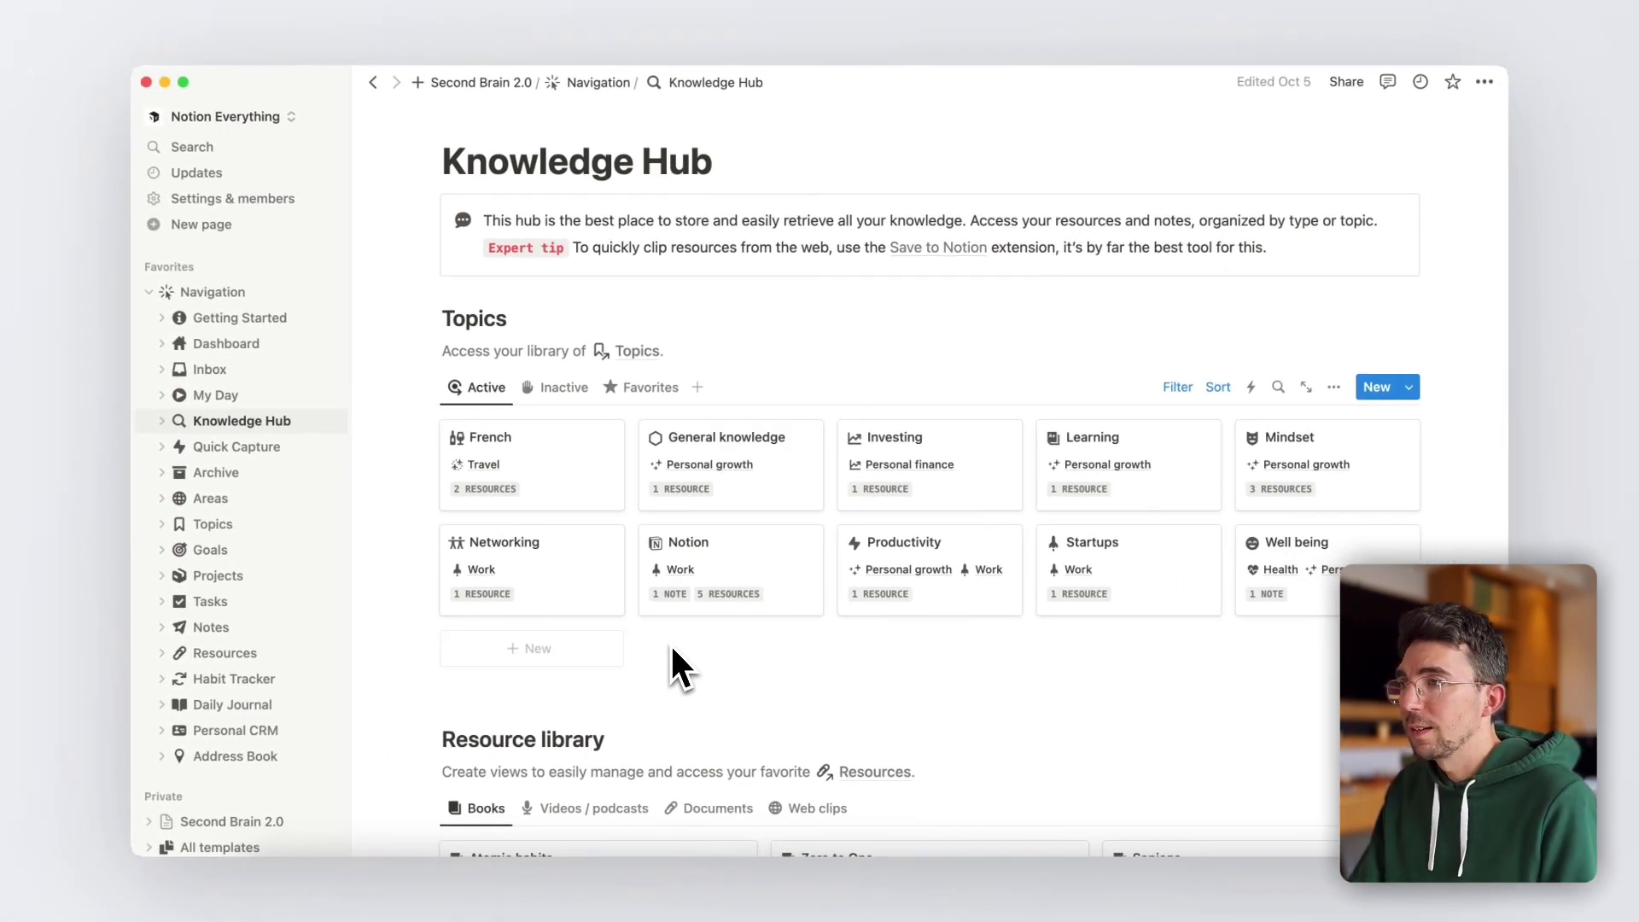
{"action": "left_click", "coordinate": [565, 389]}
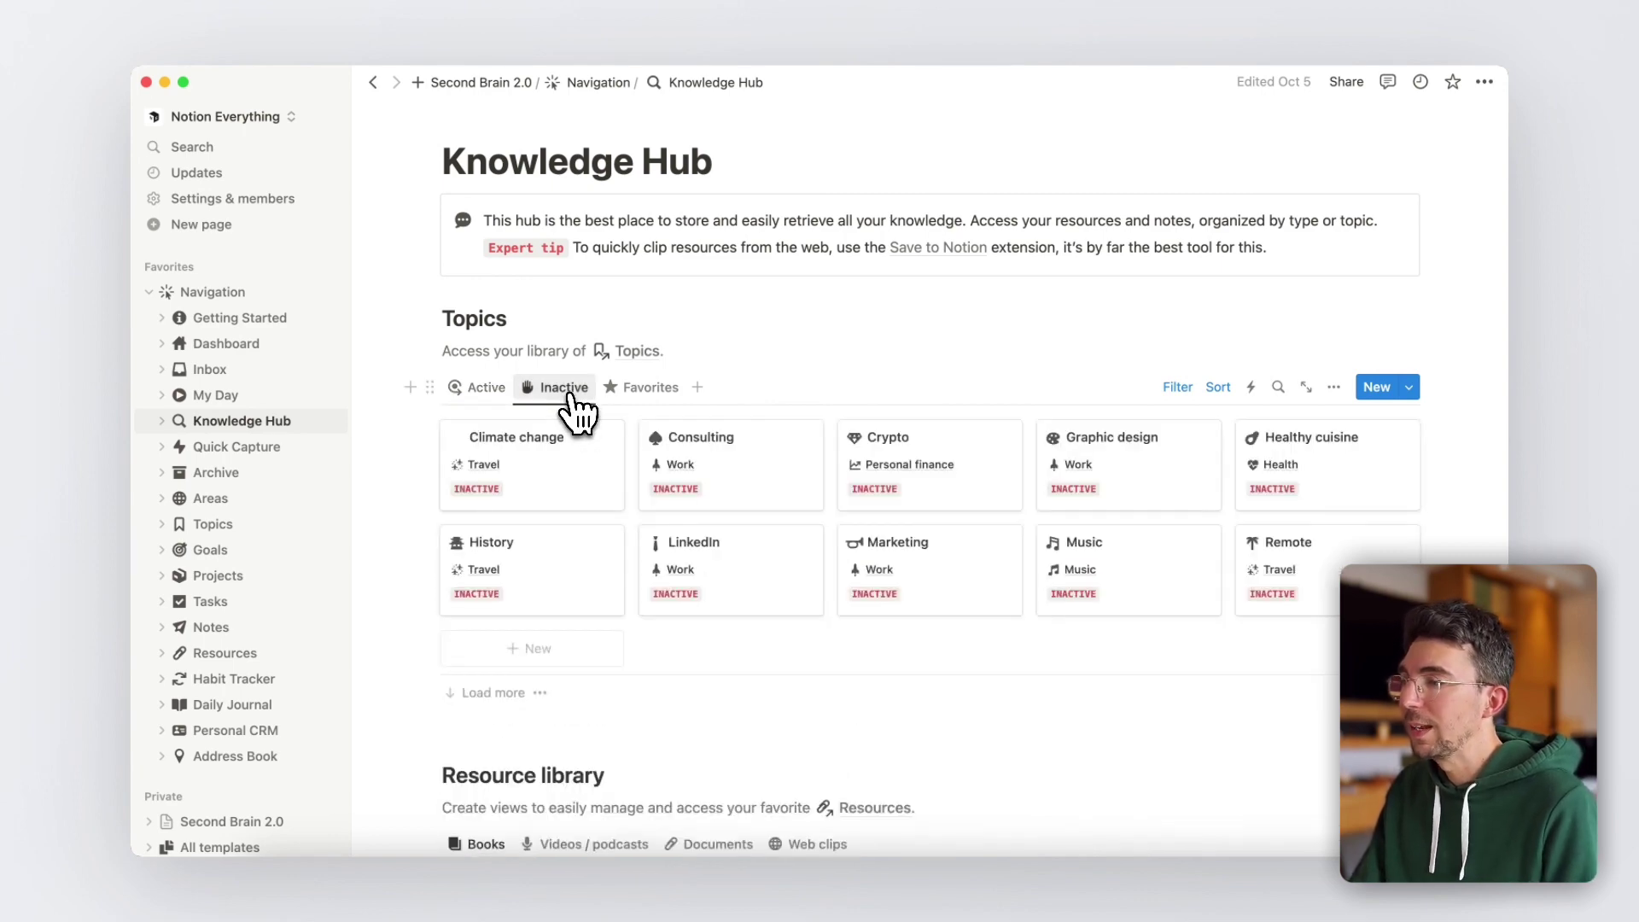
{"action": "left_click", "coordinate": [485, 388]}
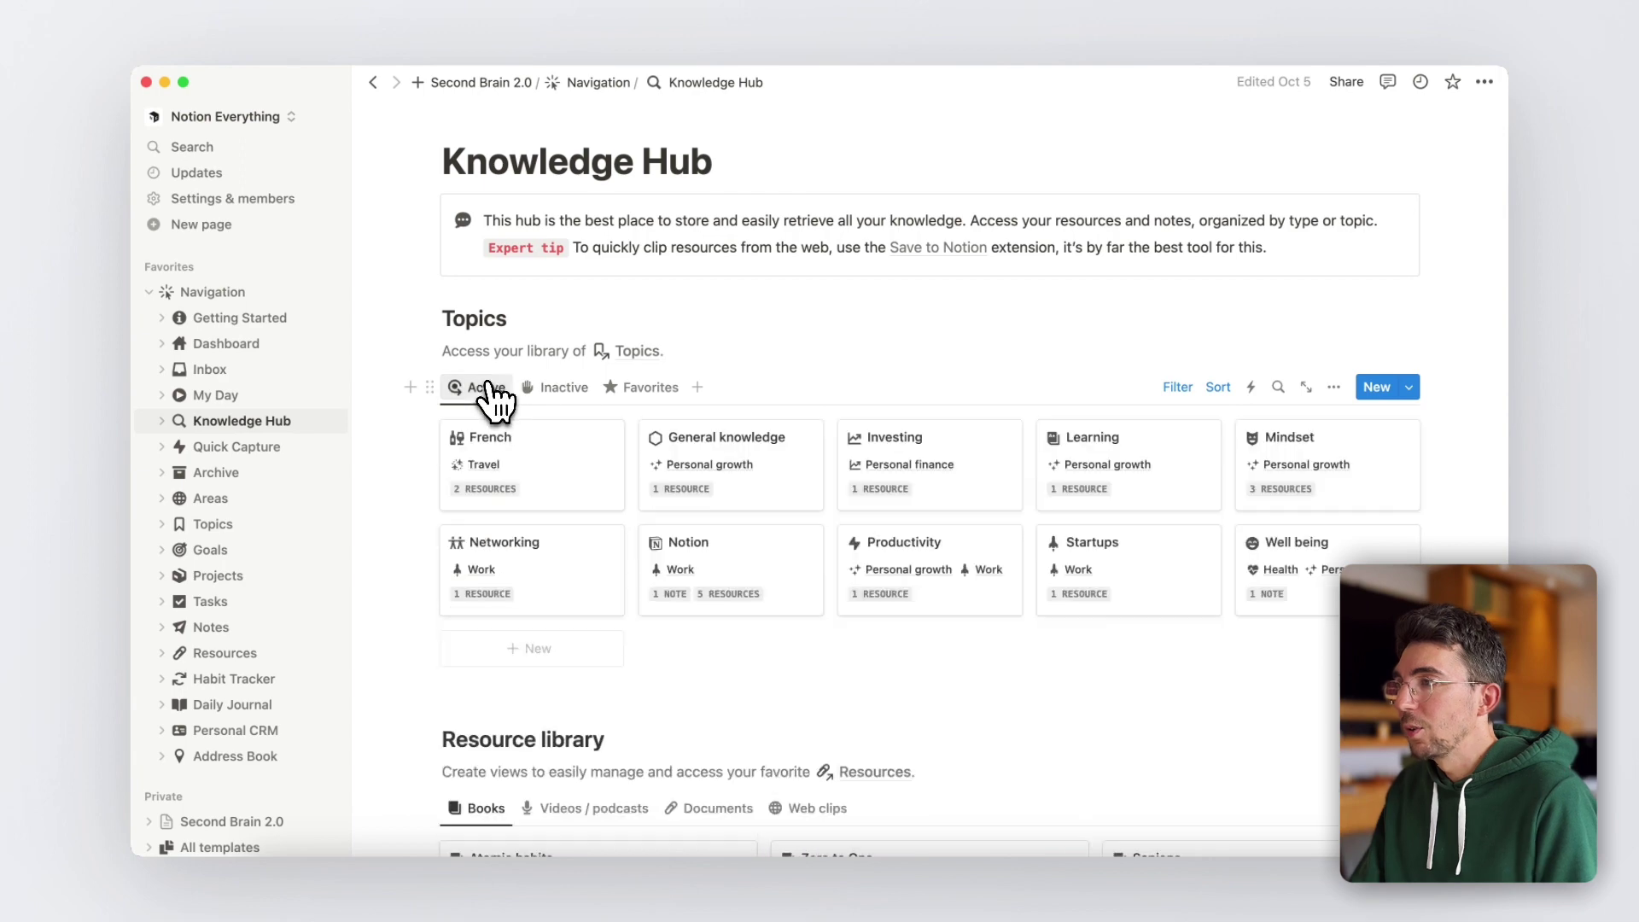
{"action": "scroll", "coordinate": [493, 396], "scroll_direction": "down", "scroll_amount": 3}
Step: Archive the top '5-step to create Notion templates' web clip, then view Latest modified items
{"action": "scroll", "coordinate": [495, 397], "scroll_direction": "down", "scroll_amount": 4}
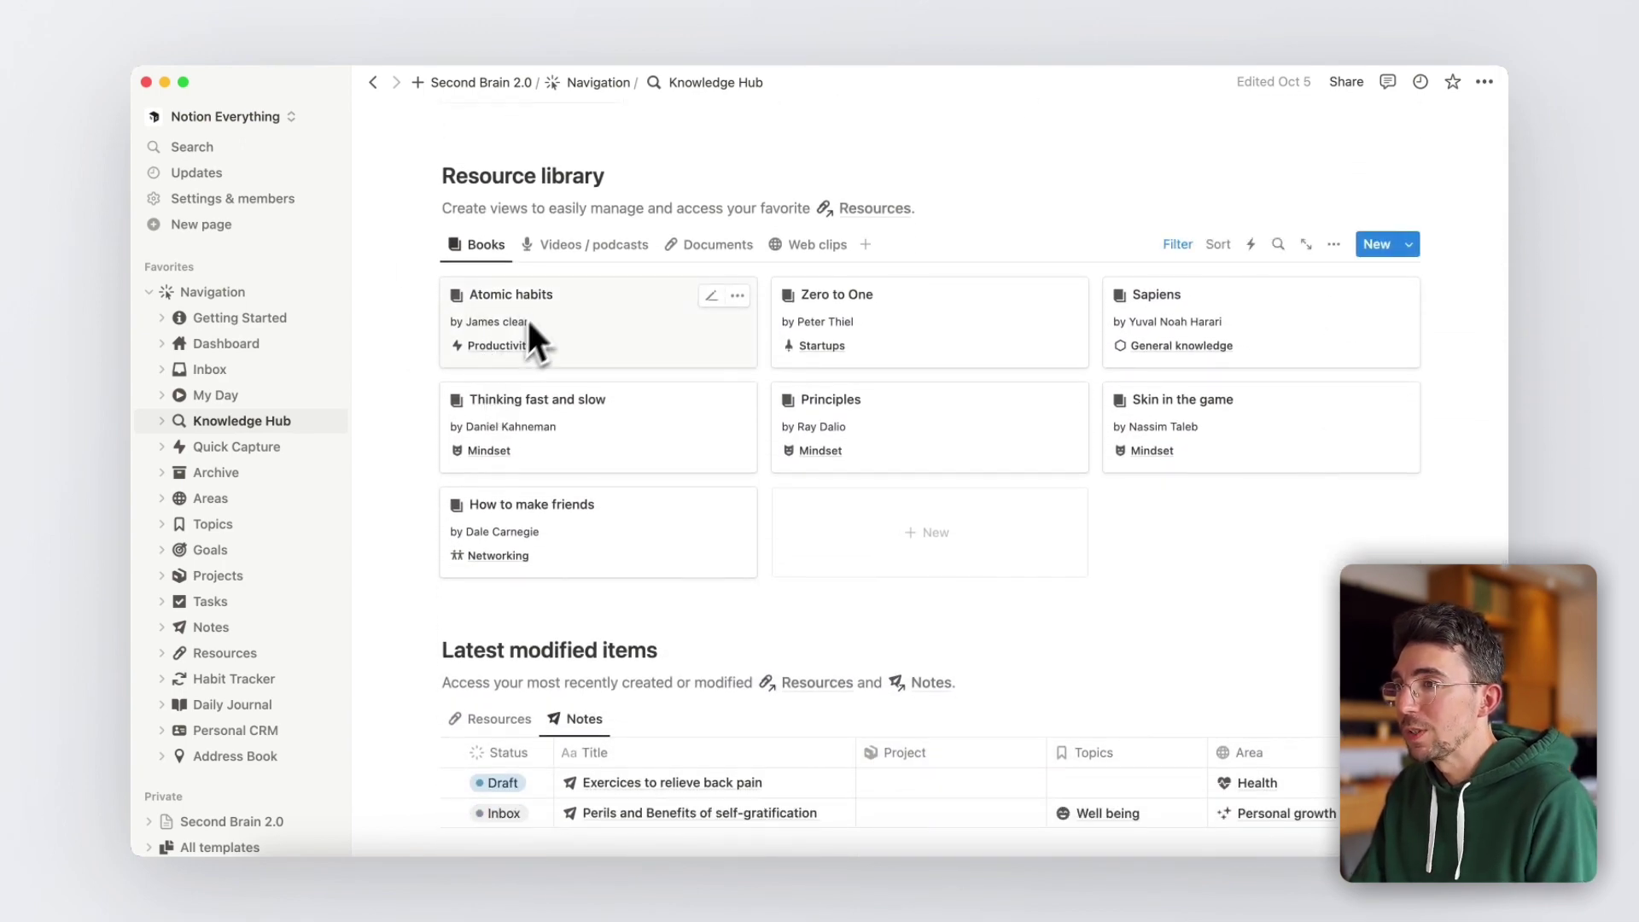
{"action": "left_click", "coordinate": [584, 248]}
{"action": "left_click", "coordinate": [713, 246]}
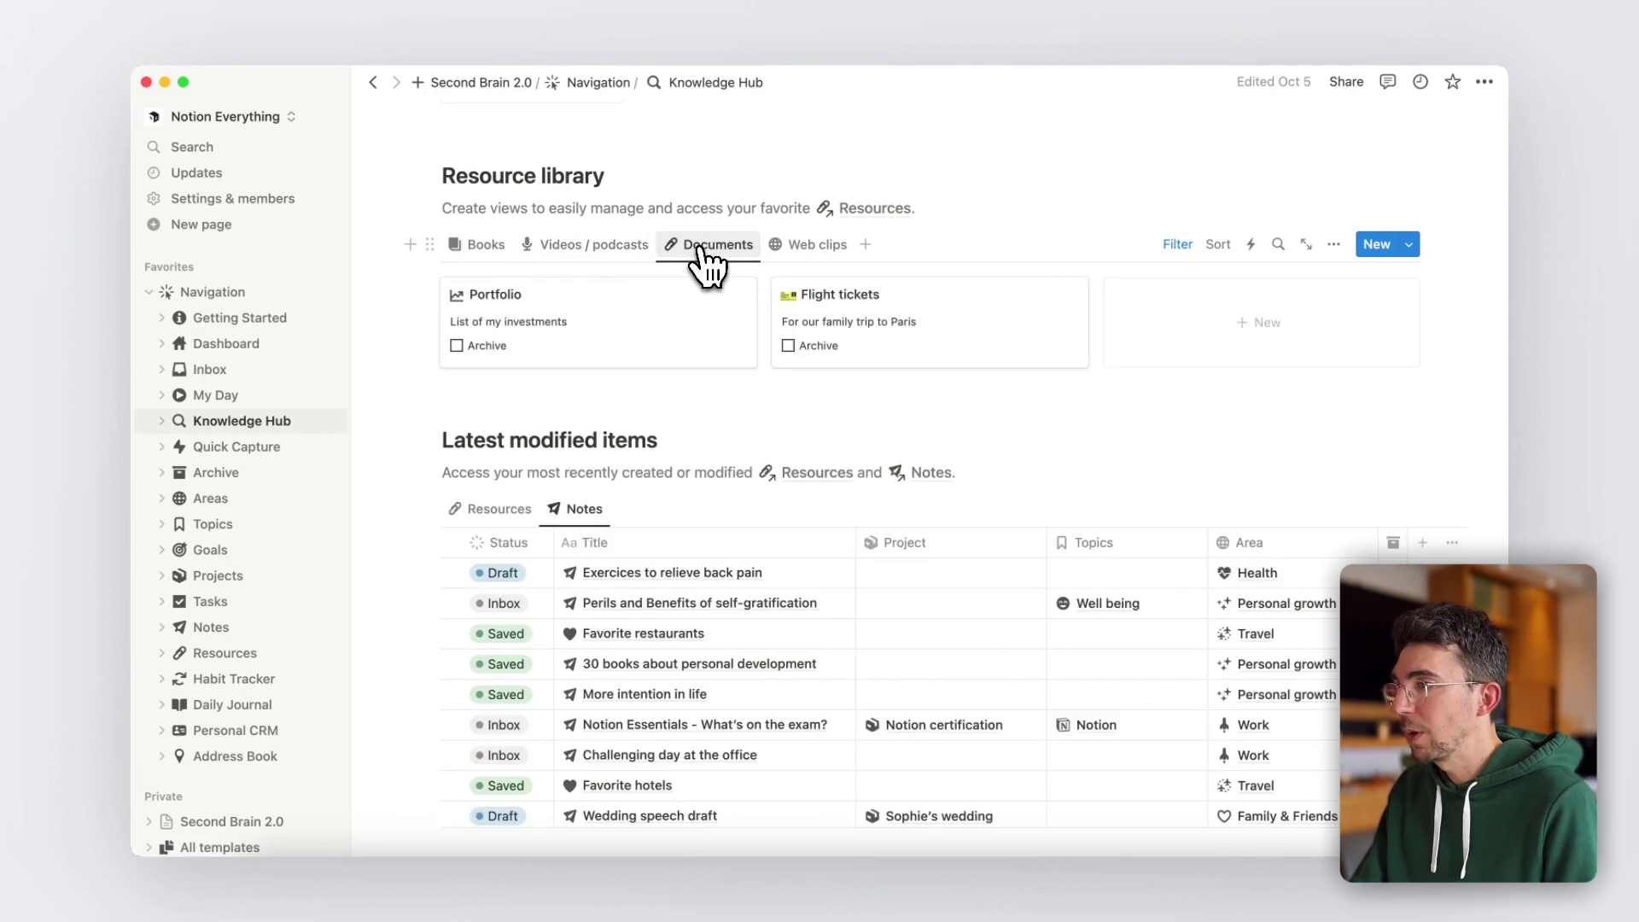
{"action": "left_click", "coordinate": [798, 247]}
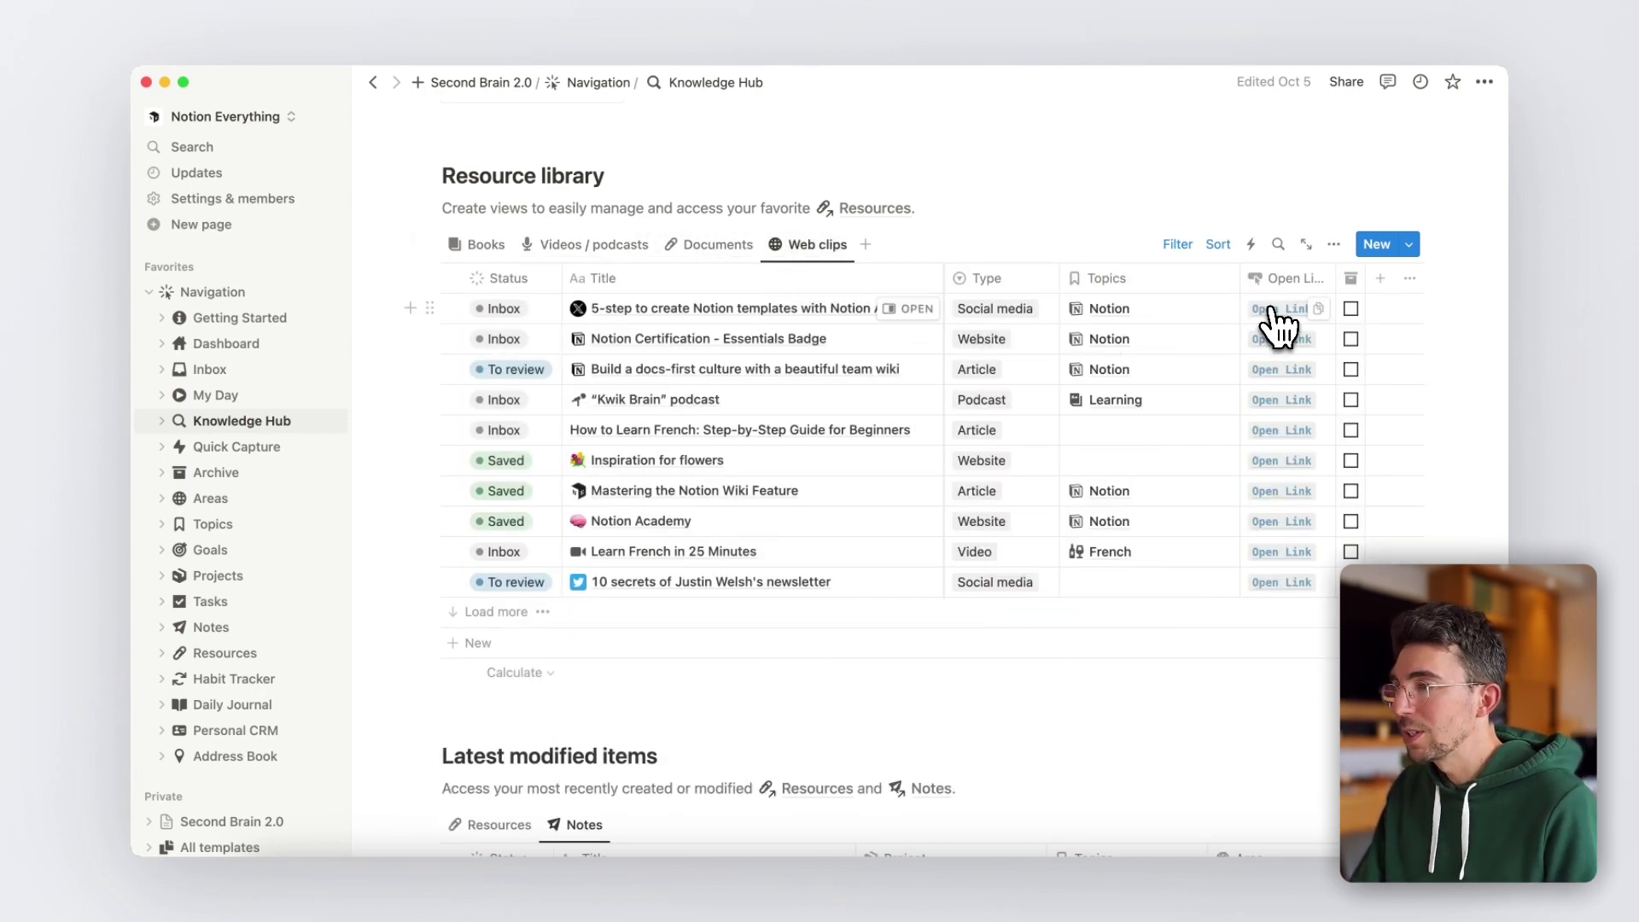
{"action": "left_click", "coordinate": [1350, 309]}
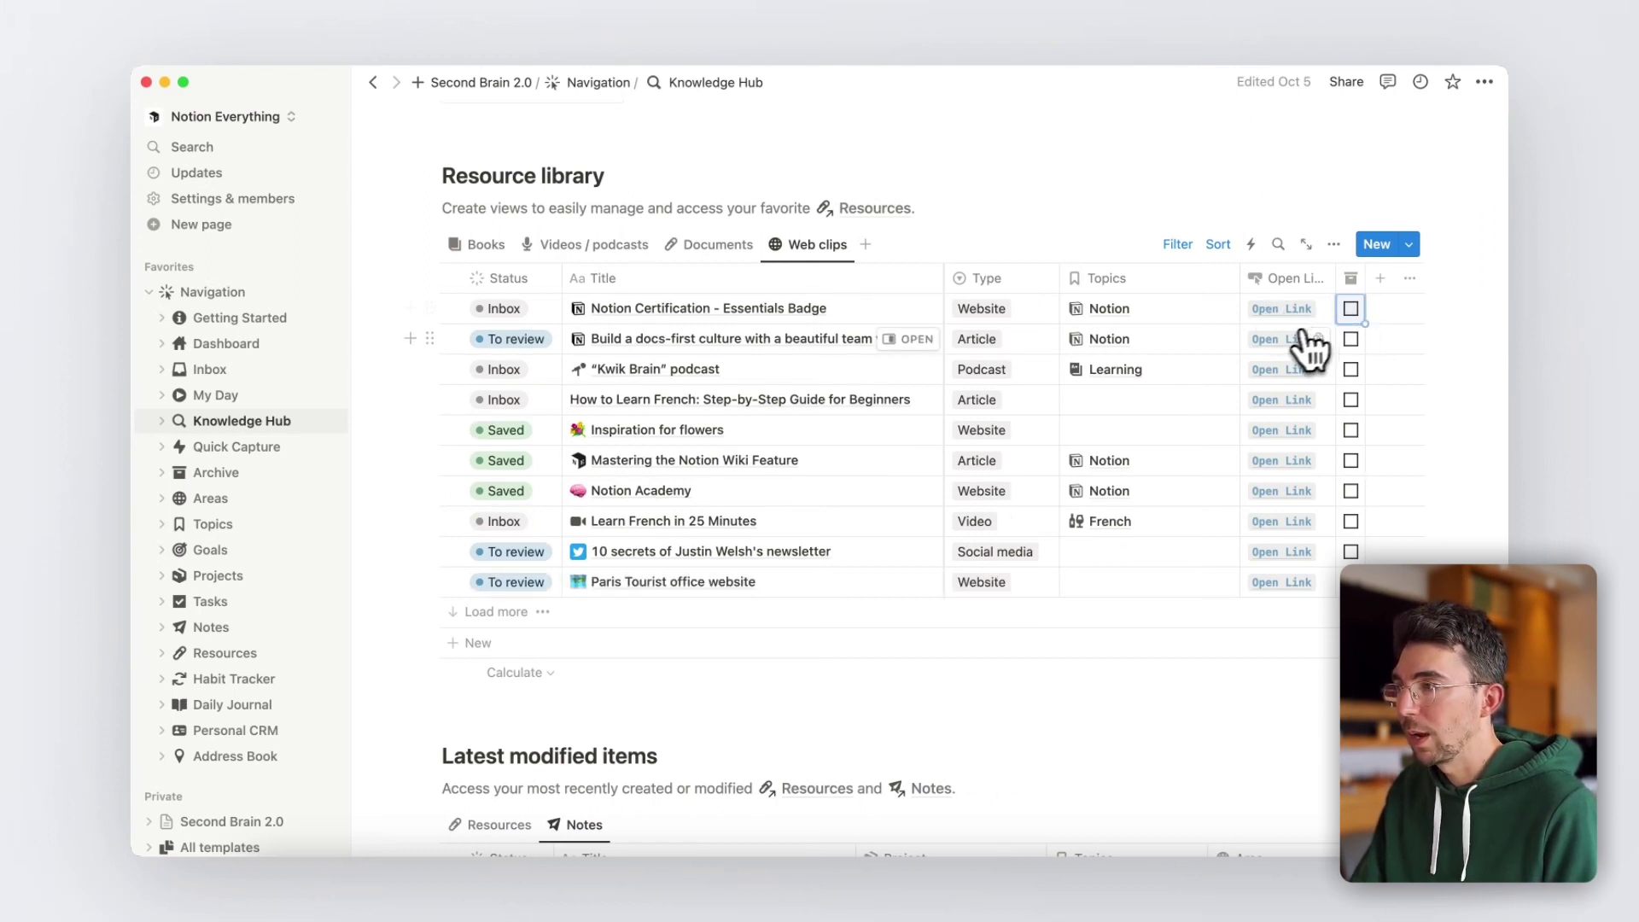
{"action": "scroll", "coordinate": [1305, 367], "scroll_direction": "down", "scroll_amount": 6}
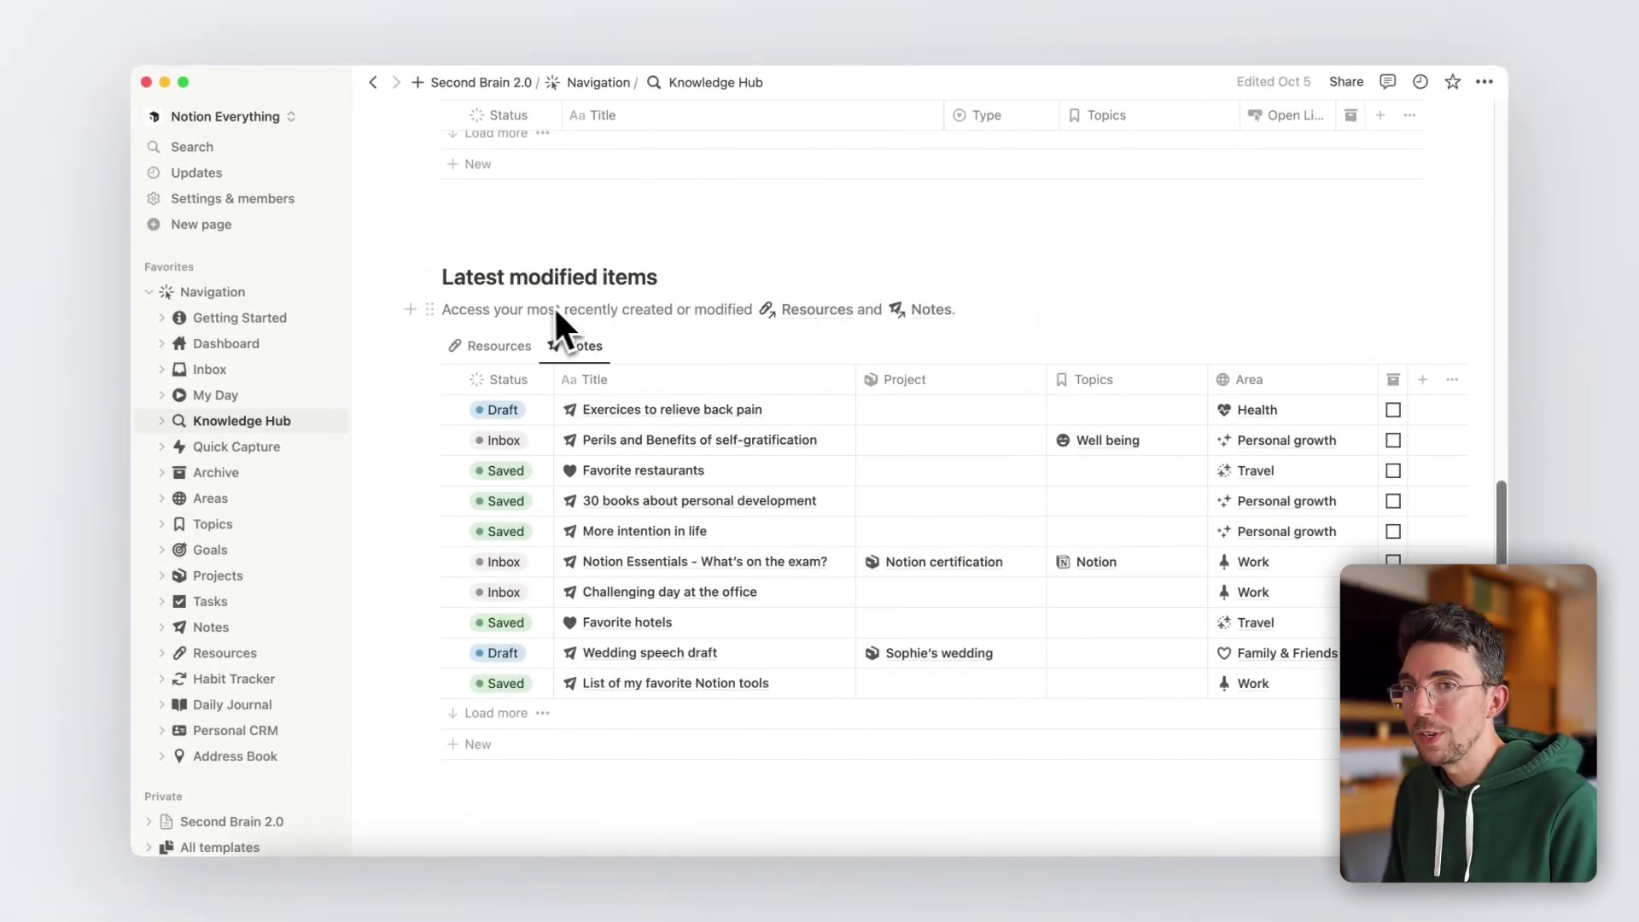
Step: From Navigation, open Habit Tracker, Daily Journal, Personal CRM and Address Book in turn
{"action": "left_click", "coordinate": [237, 292]}
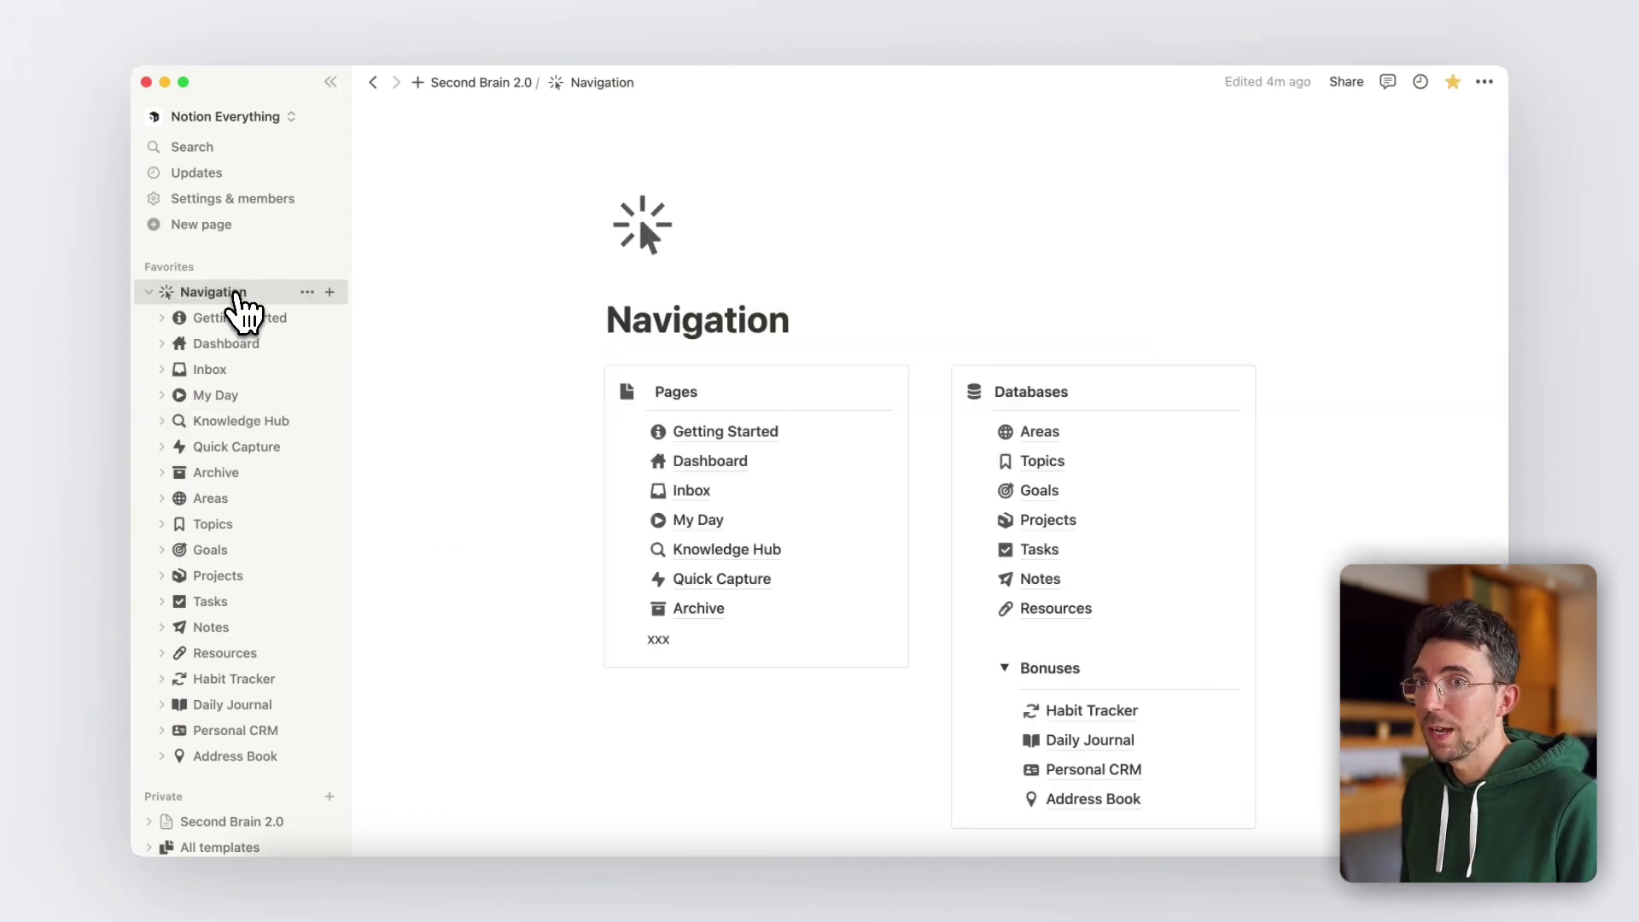
{"action": "scroll", "coordinate": [486, 310], "scroll_direction": "down", "scroll_amount": 3}
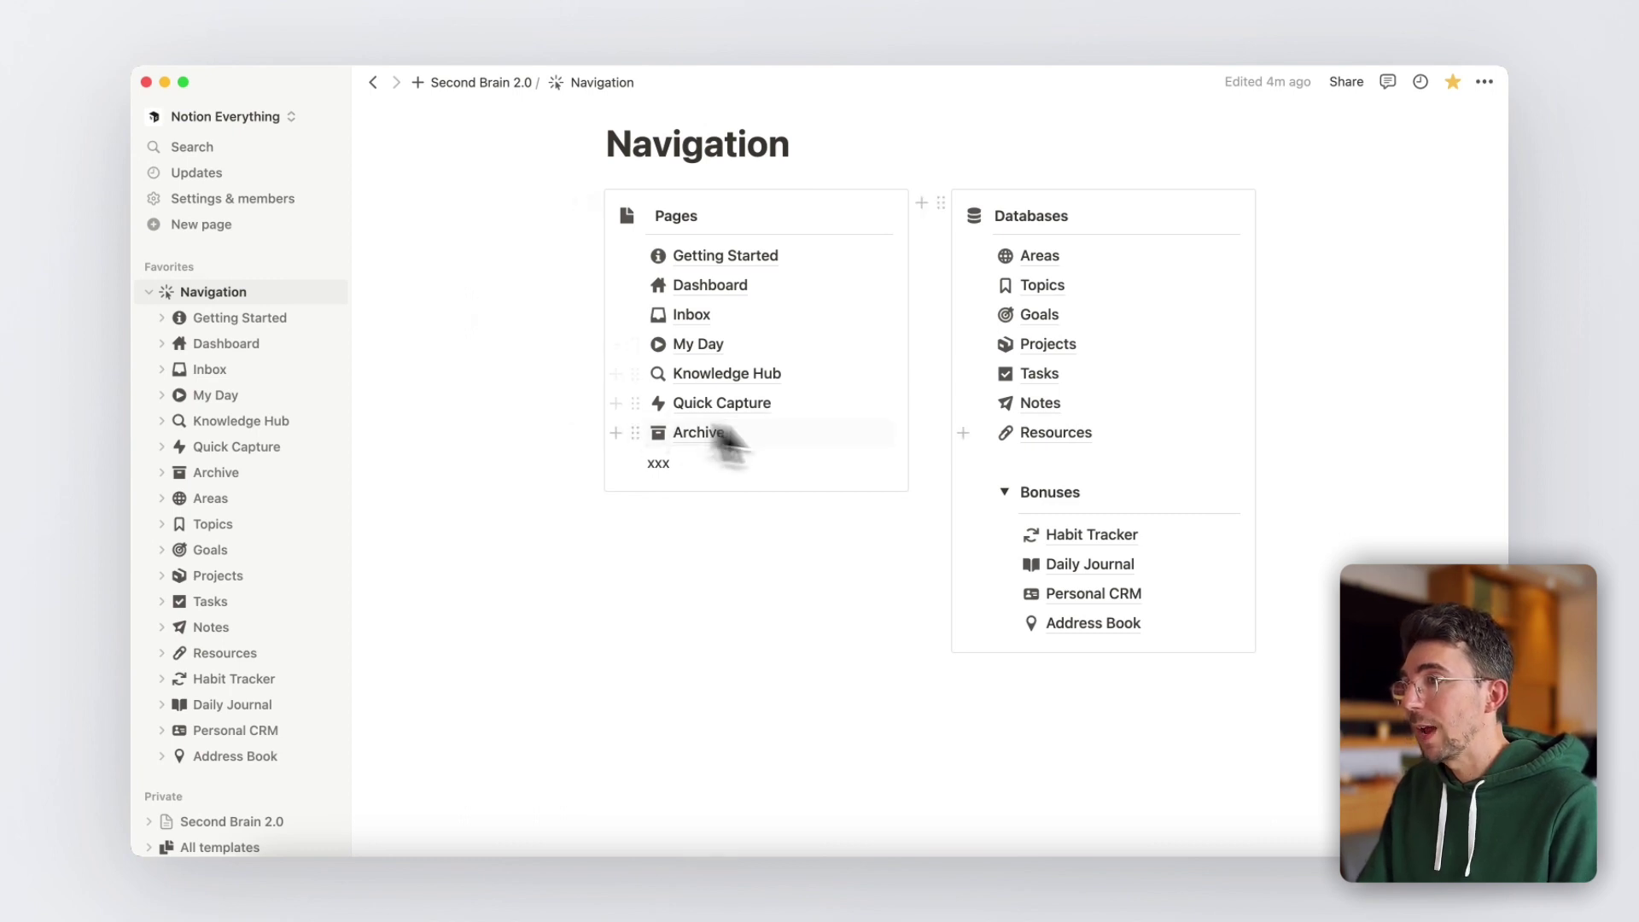
{"action": "left_click", "coordinate": [1076, 535]}
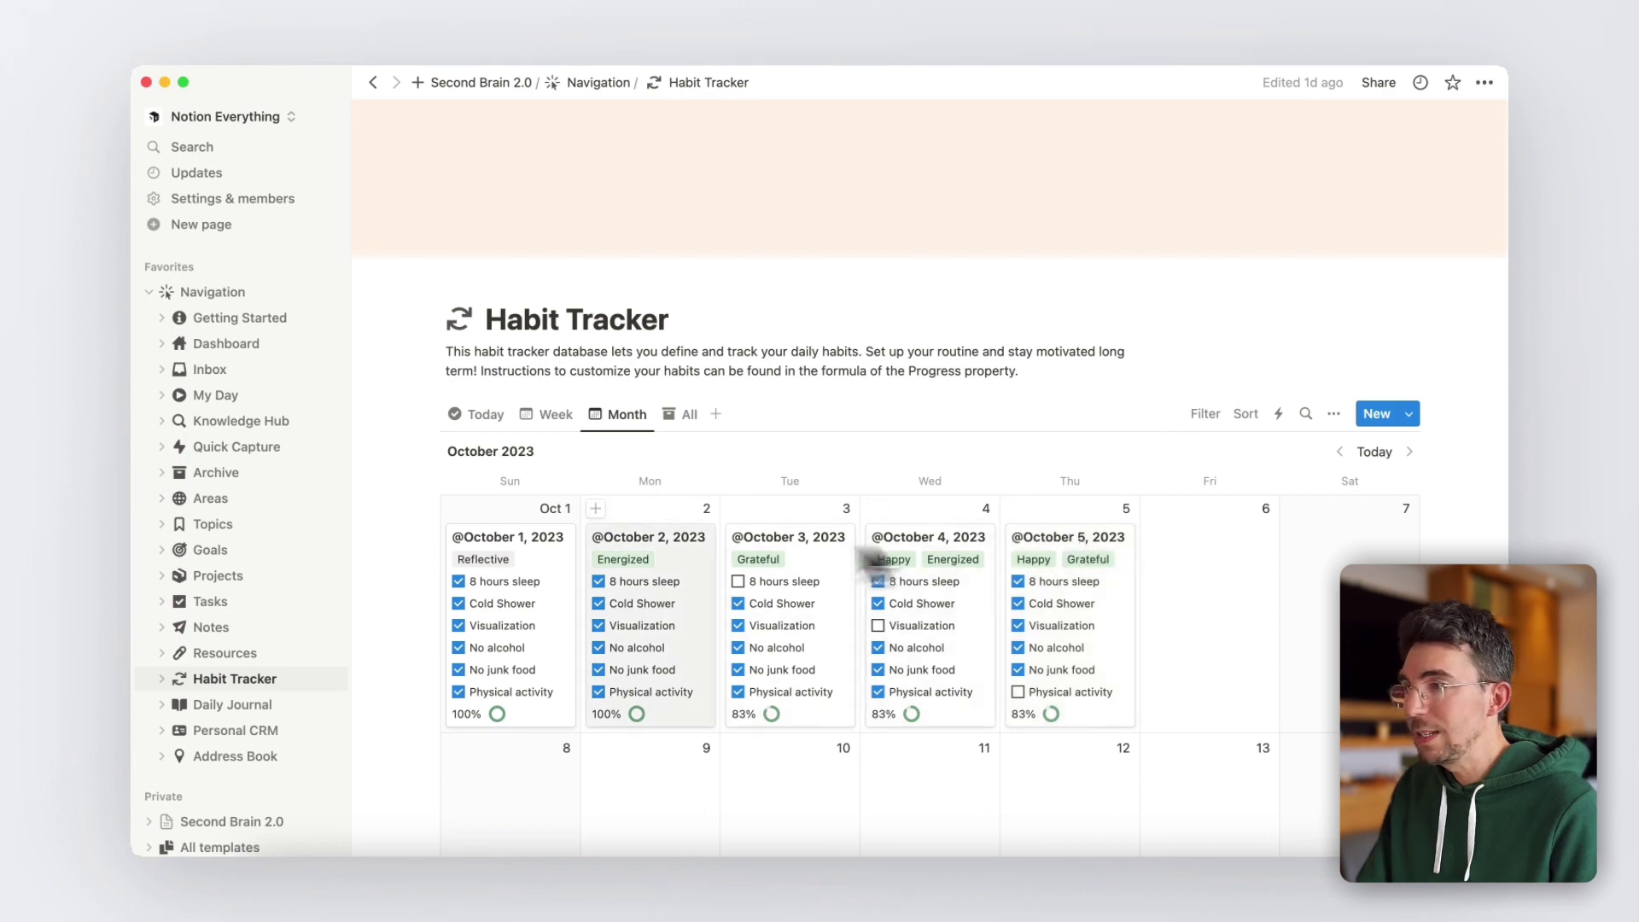
{"action": "left_click", "coordinate": [233, 704]}
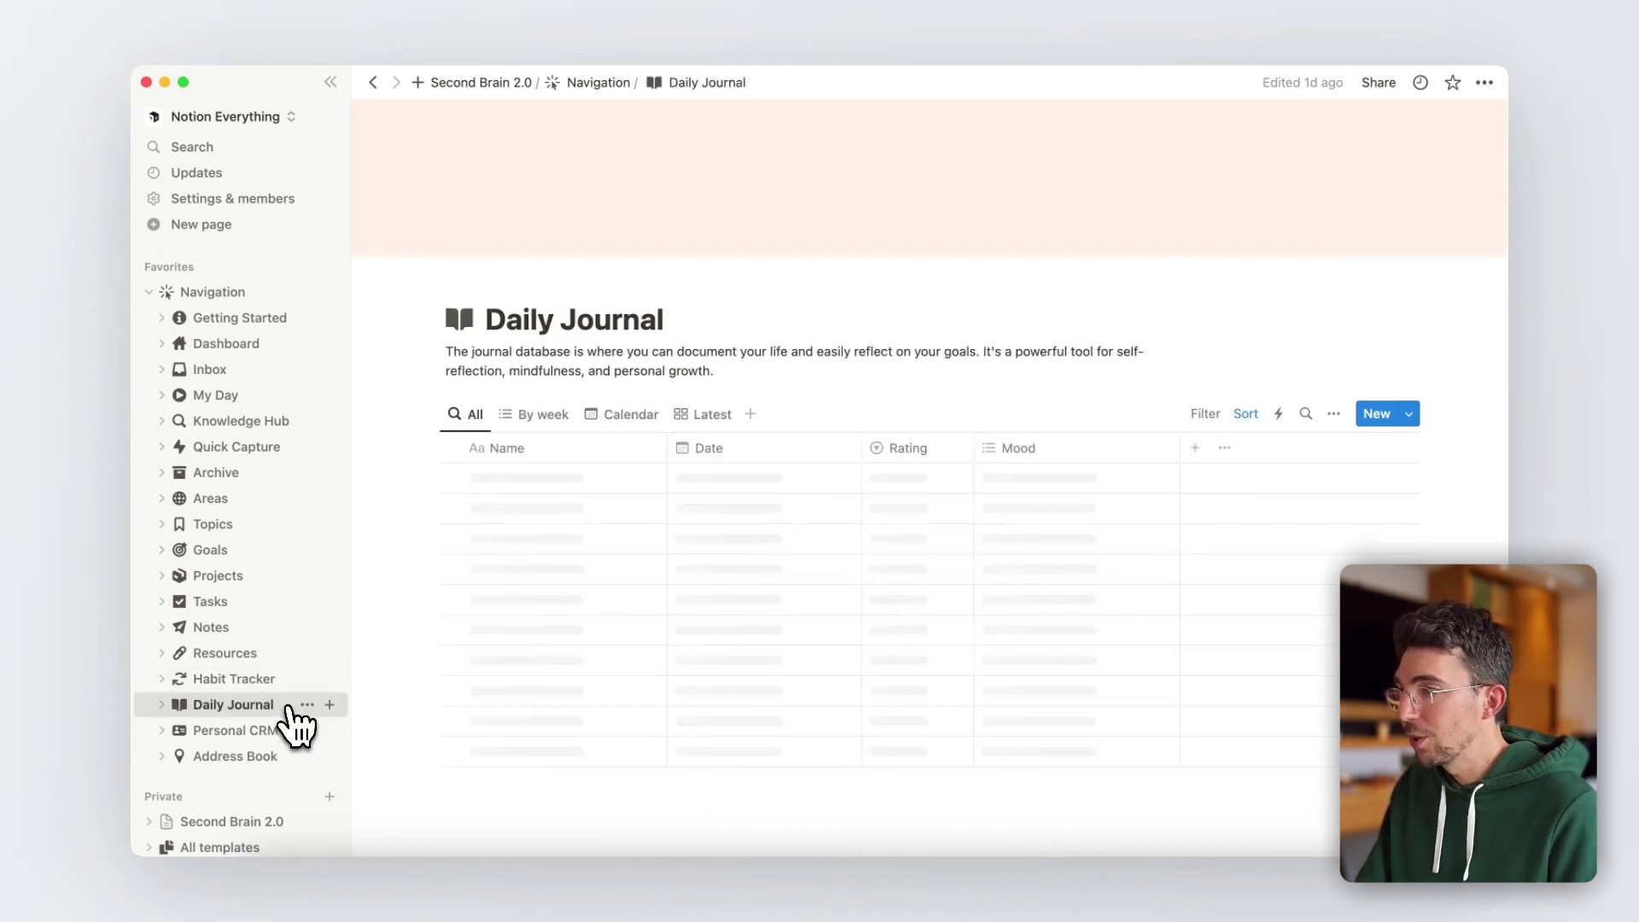
{"action": "left_click", "coordinate": [253, 730]}
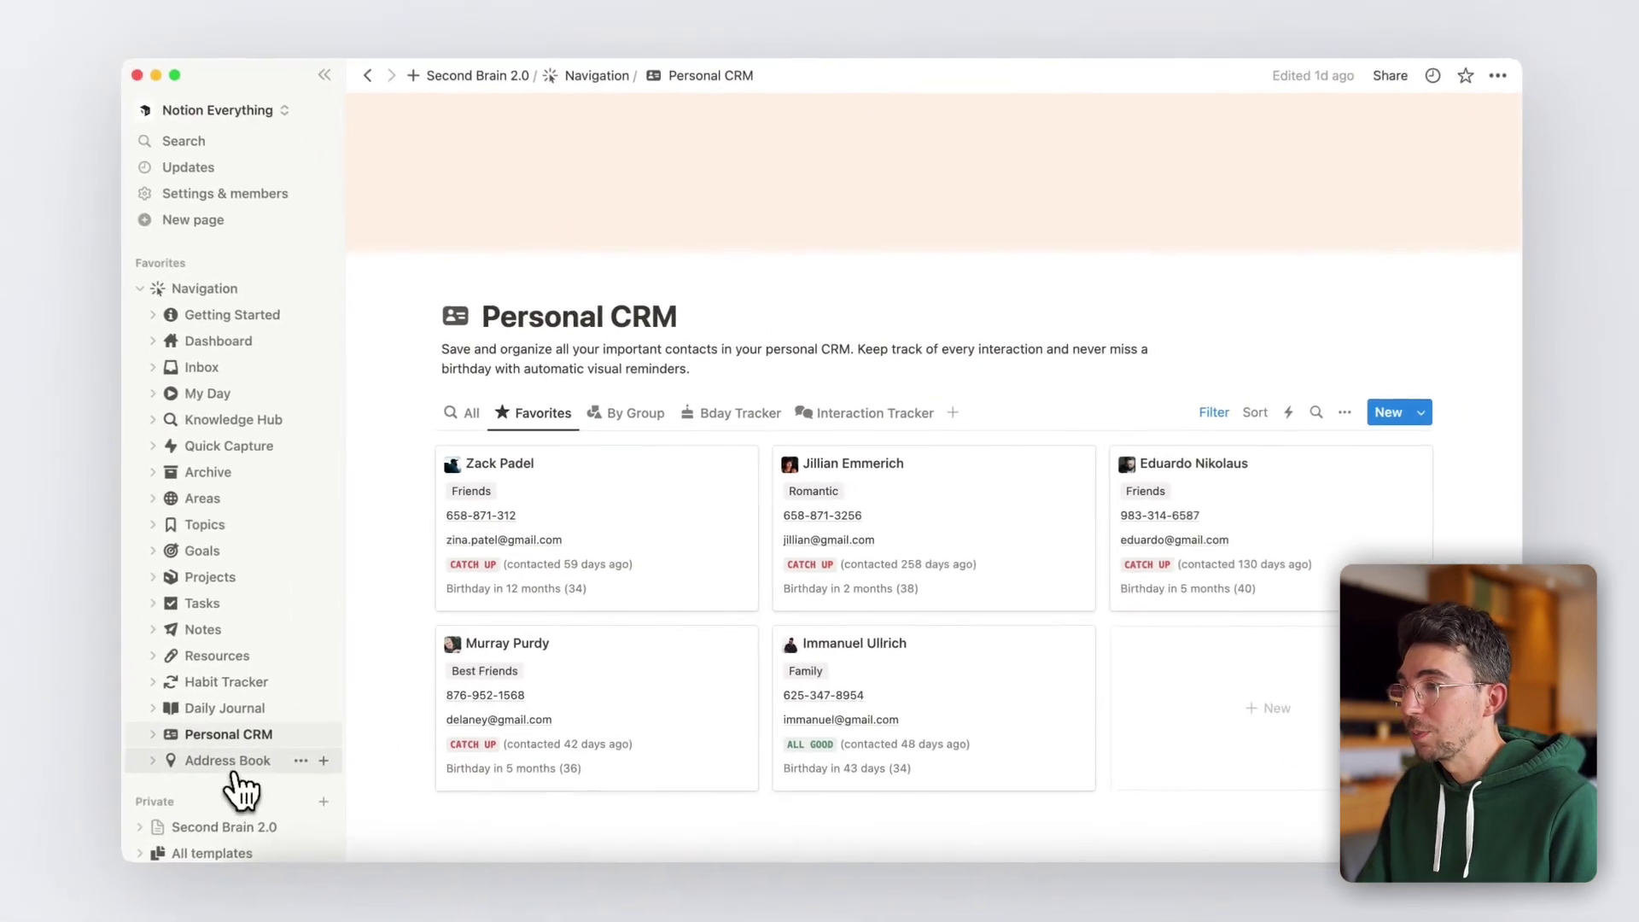
{"action": "left_click", "coordinate": [237, 758]}
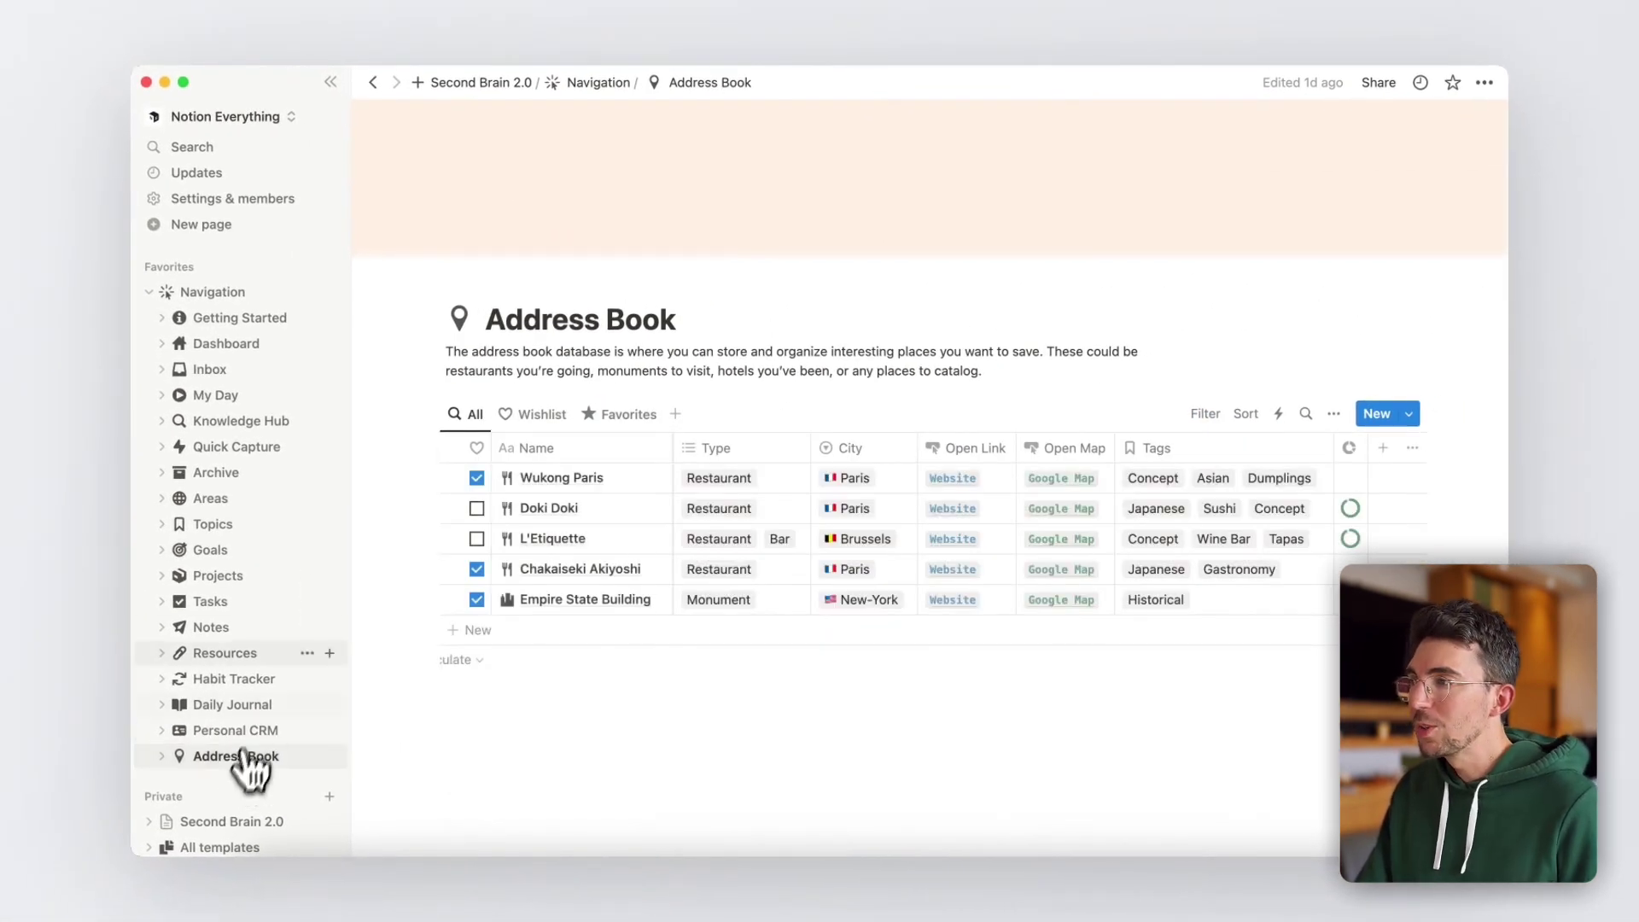
Step: Open My Day with this week's calendar view, then go to the Quick Capture page
{"action": "left_click", "coordinate": [254, 295]}
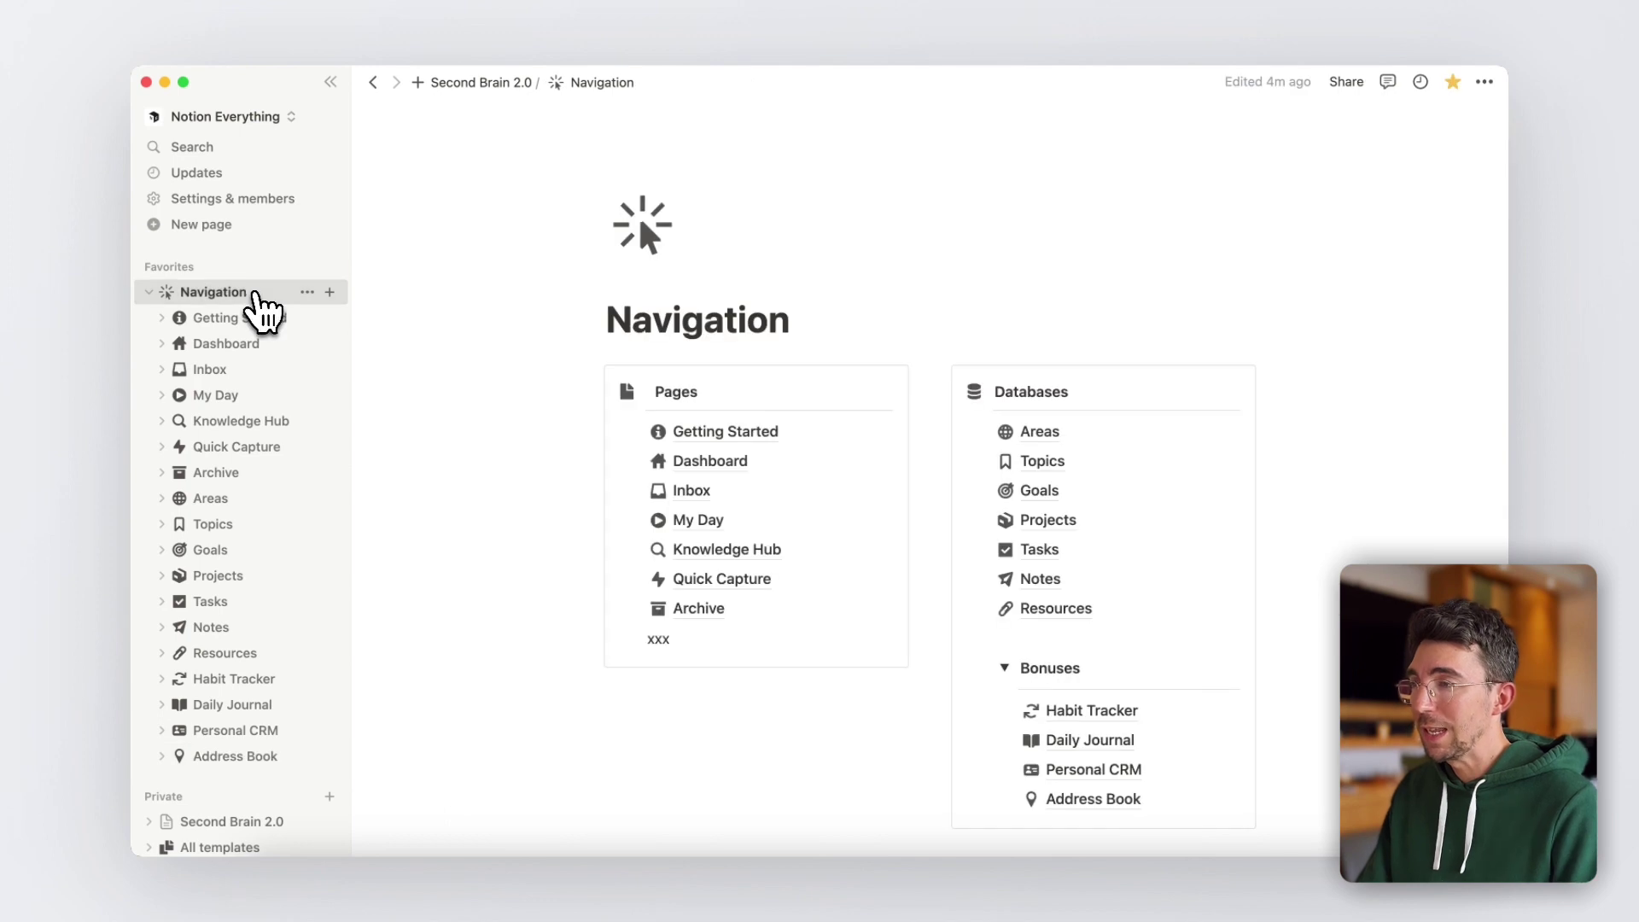
{"action": "left_click", "coordinate": [698, 520]}
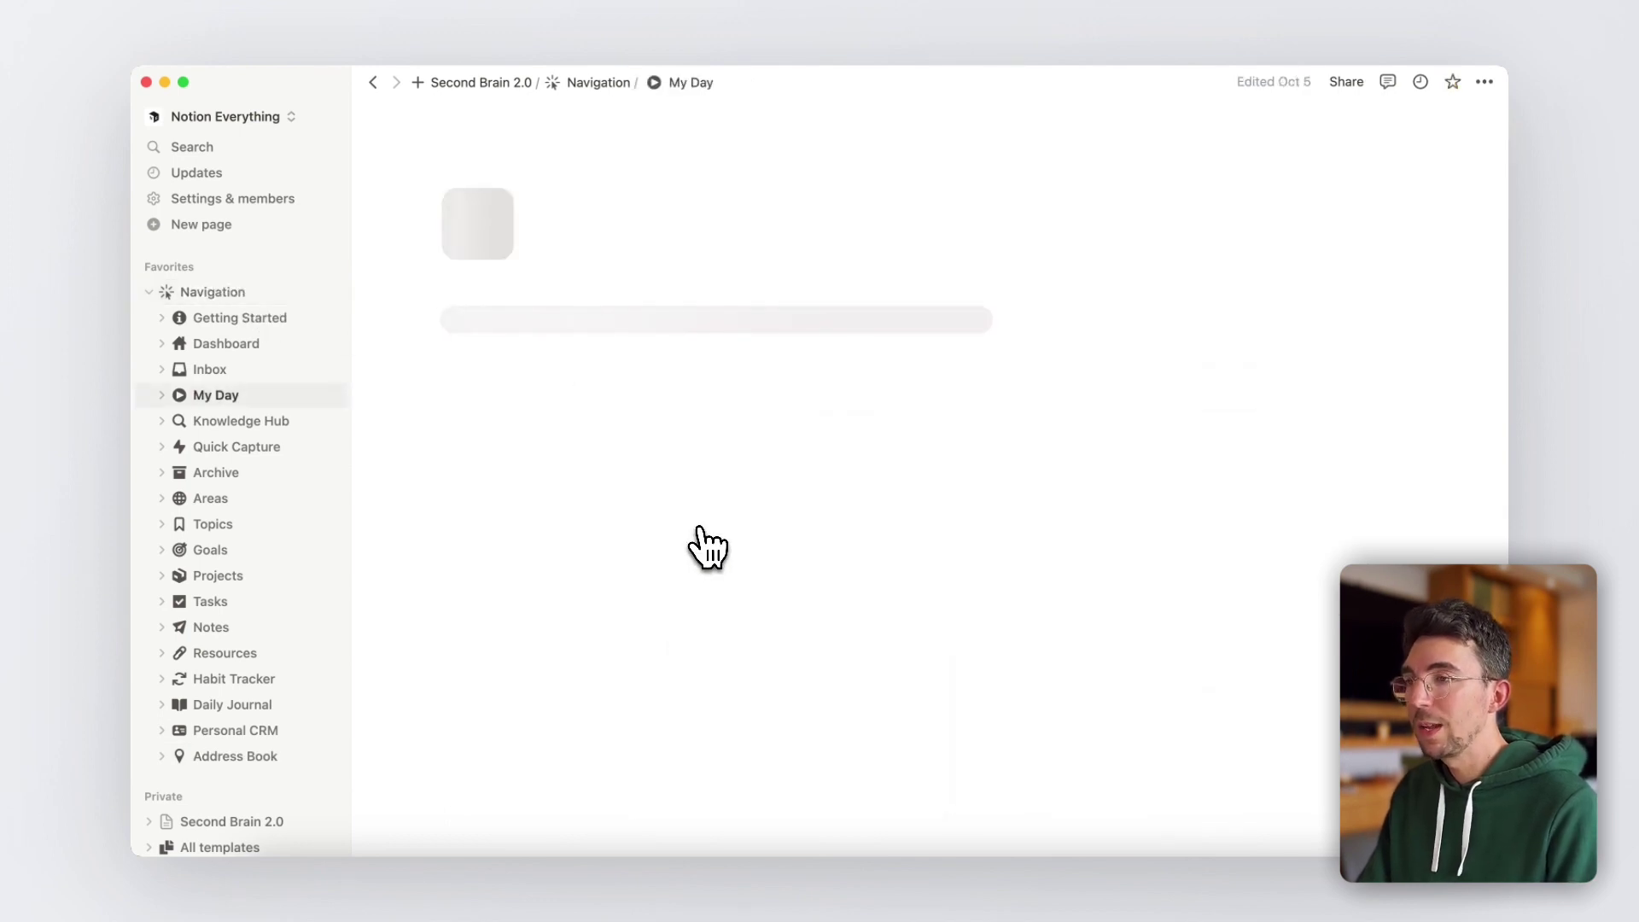
{"action": "scroll", "coordinate": [721, 457], "scroll_direction": "down", "scroll_amount": 3}
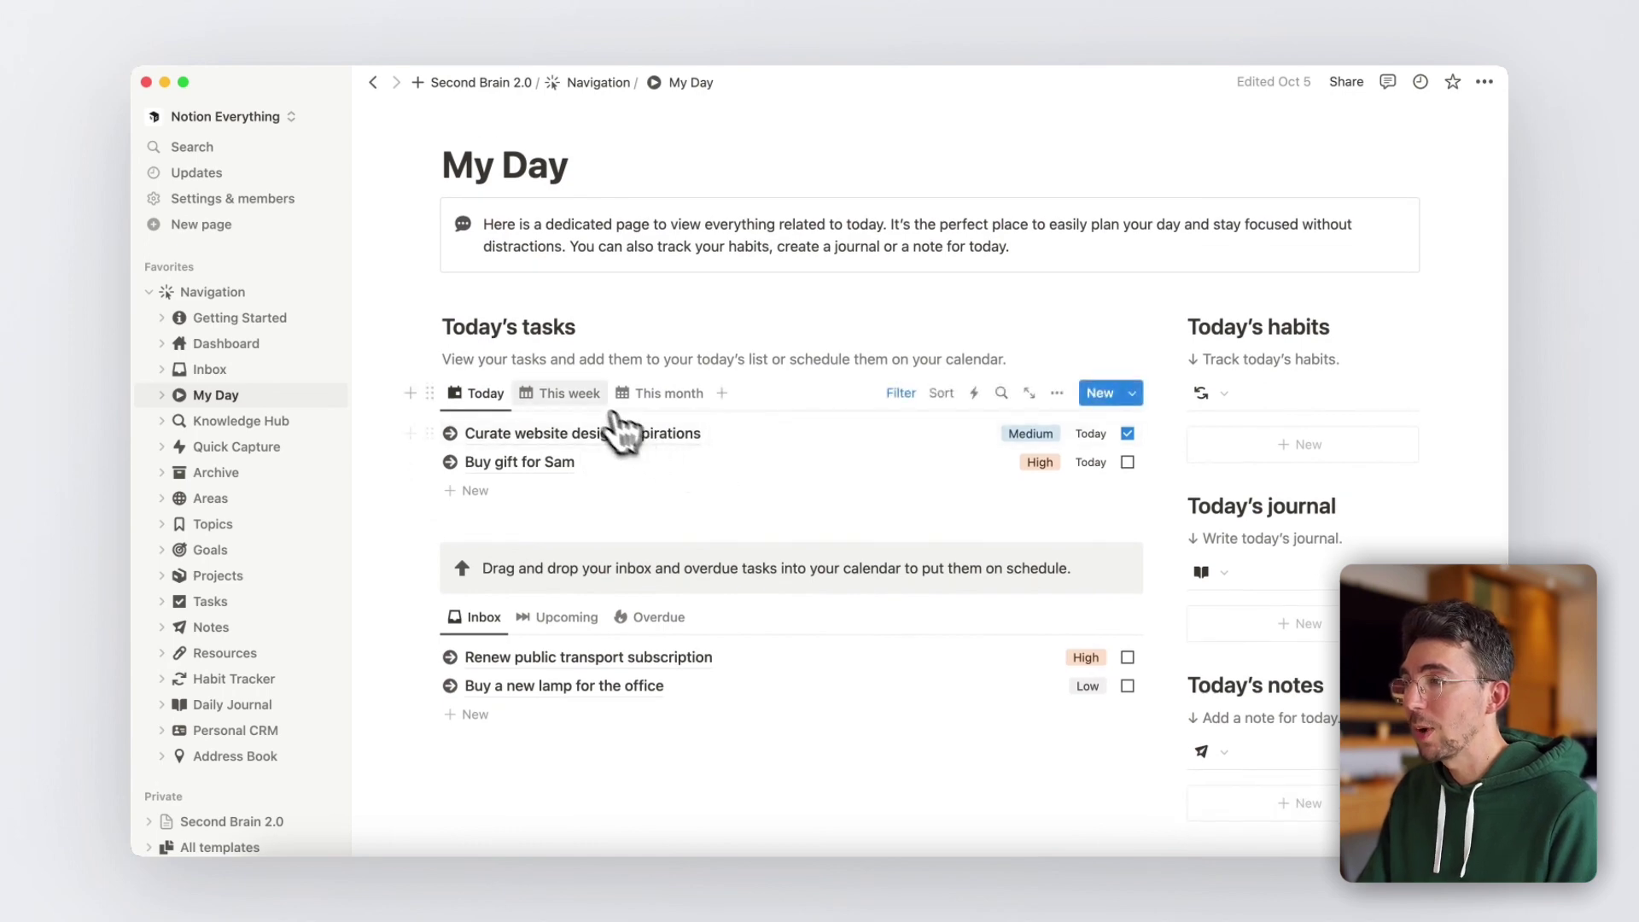
{"action": "left_click", "coordinate": [574, 392]}
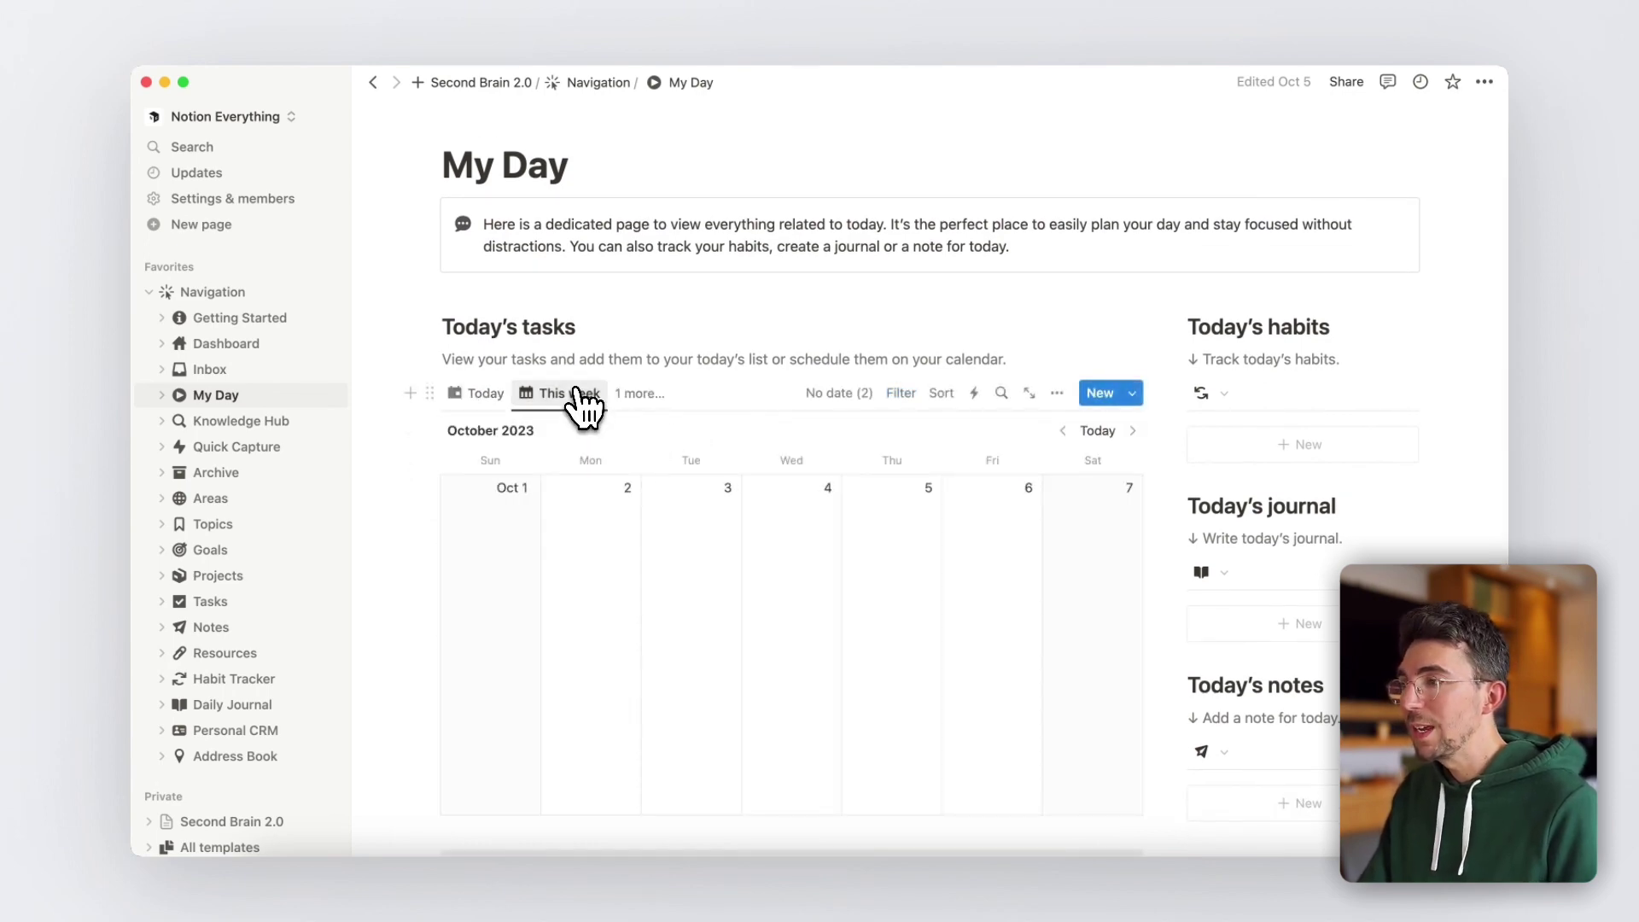
{"action": "left_click", "coordinate": [266, 446]}
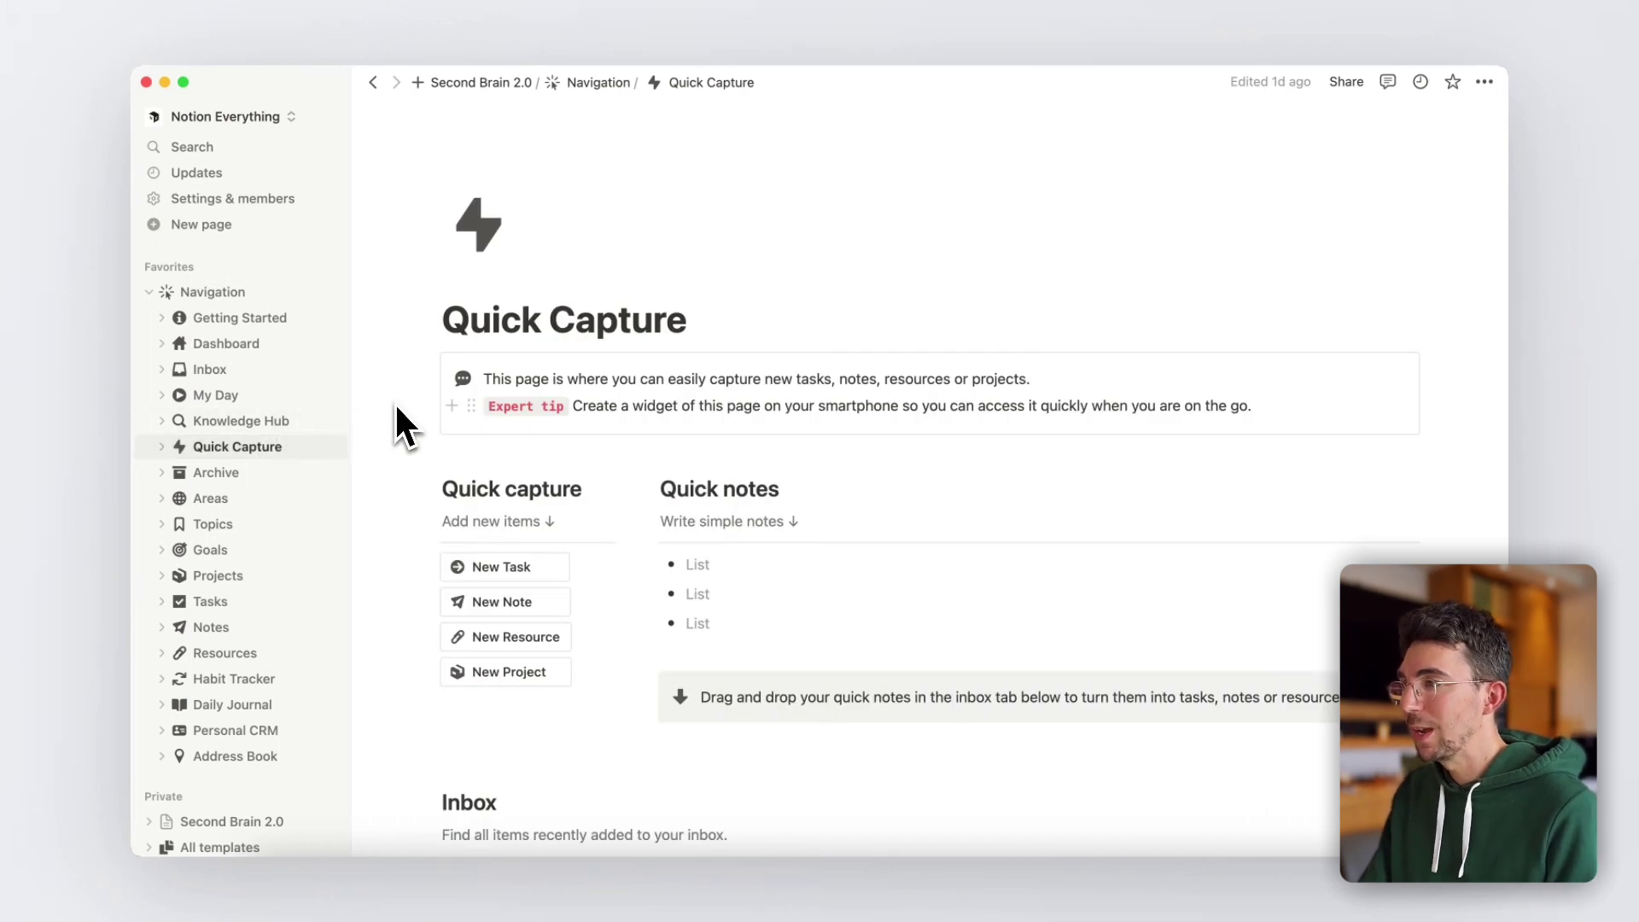
Step: Write 'xxx' as a quick note and move it to the top of the Inbox Notes list, keeping its sorting
{"action": "scroll", "coordinate": [397, 409], "scroll_direction": "down", "scroll_amount": 4}
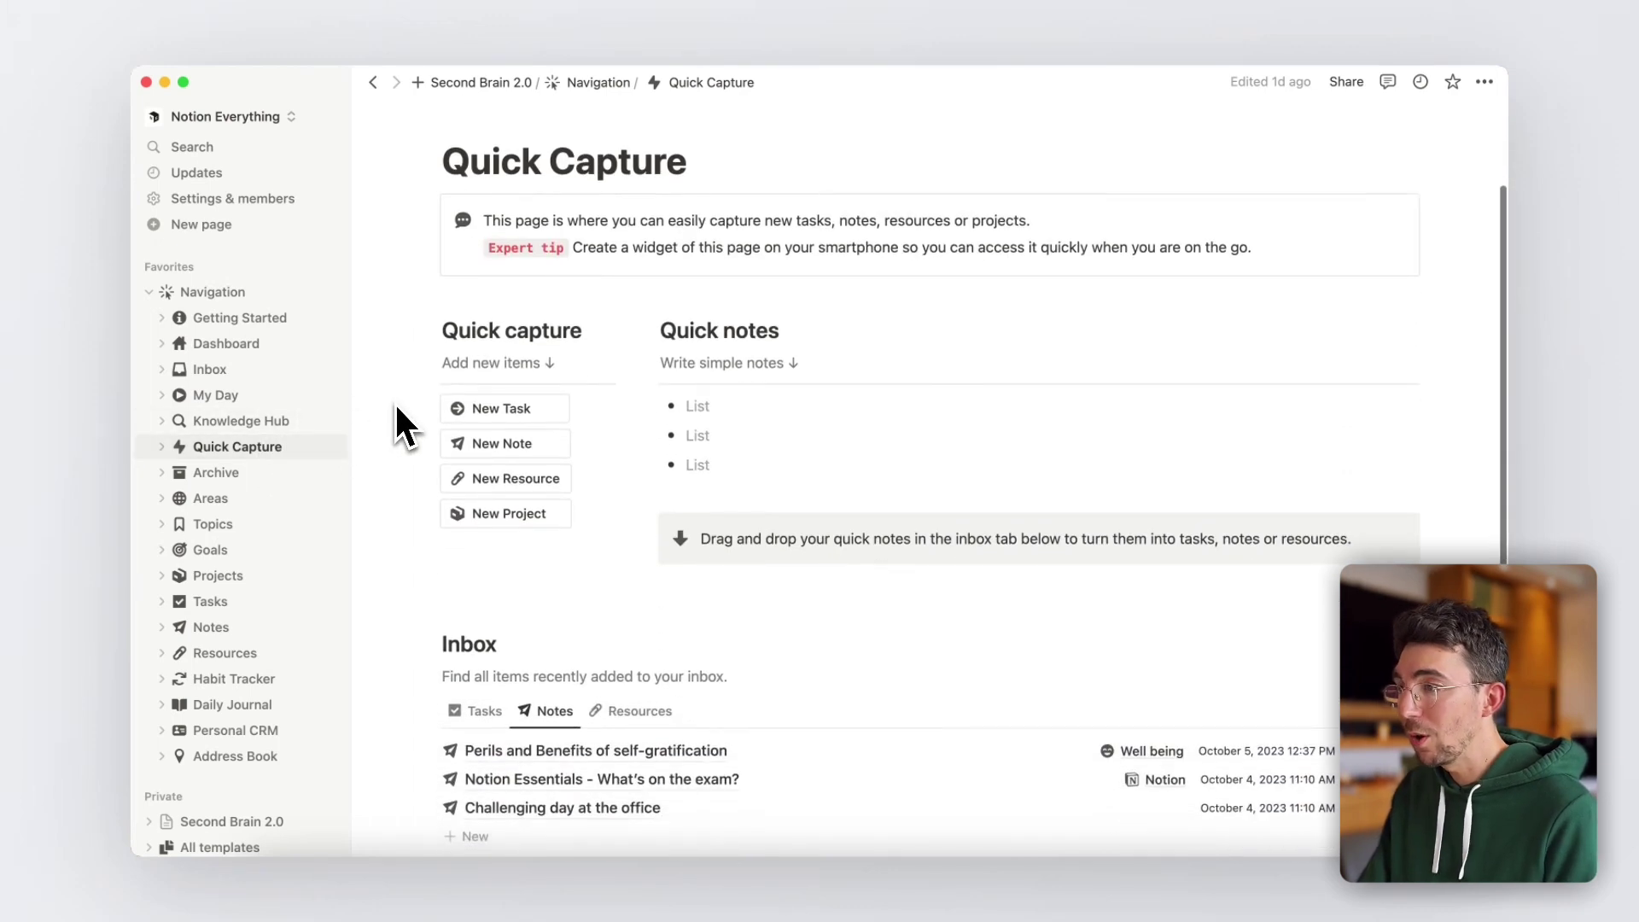
{"action": "left_click", "coordinate": [704, 406]}
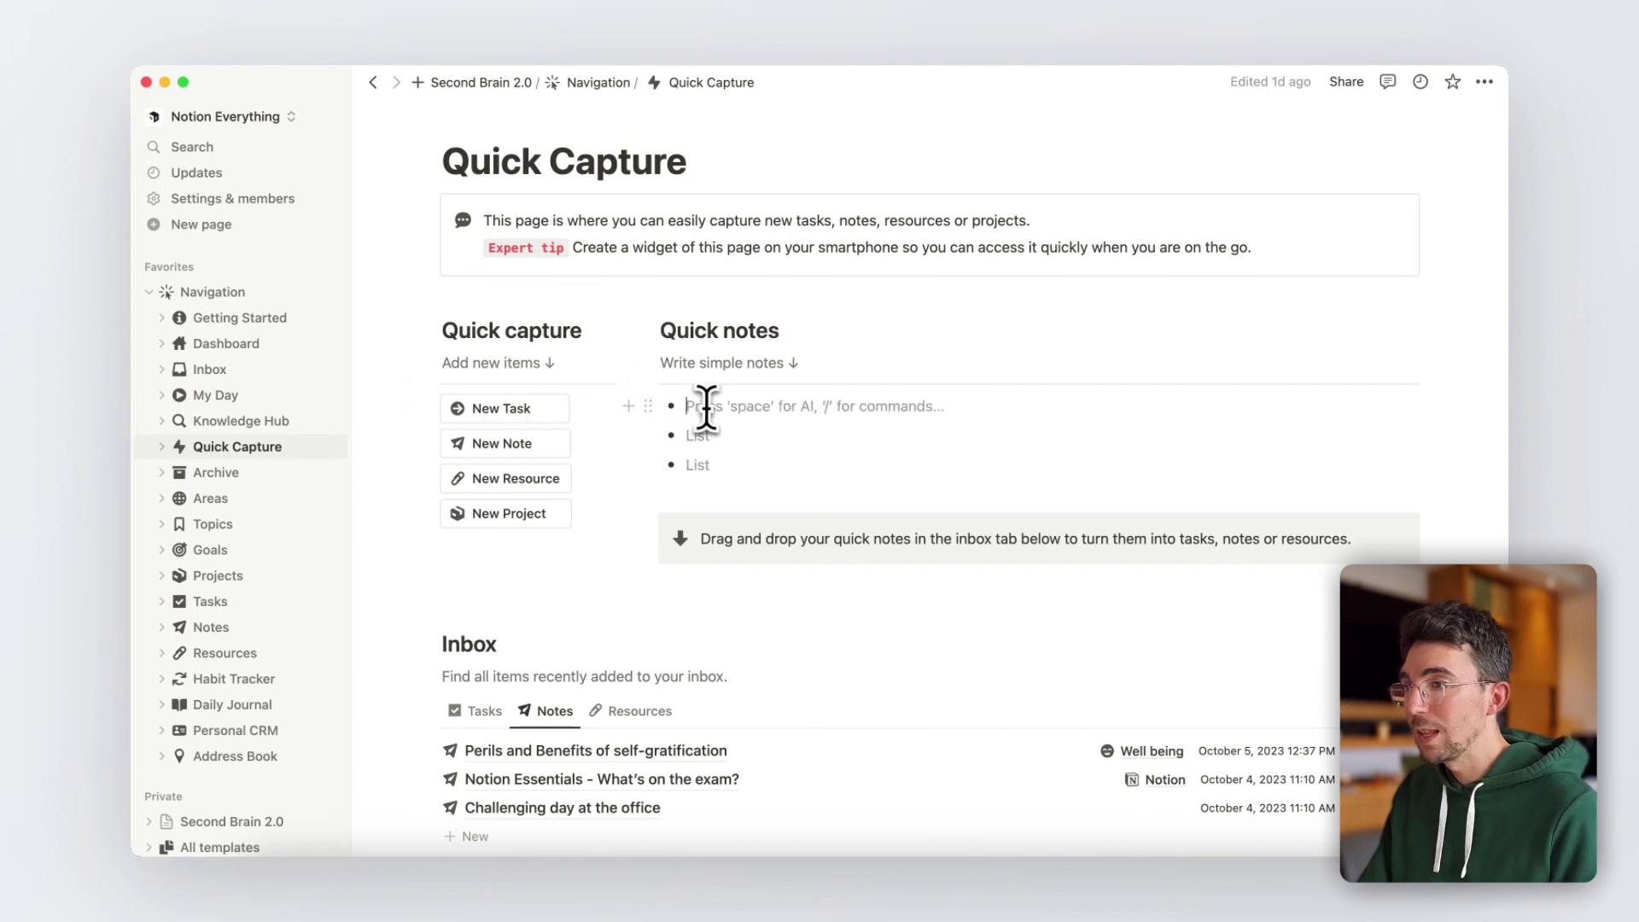
{"action": "type", "text": "xxx"}
{"action": "left_click_drag", "start_coordinate": [647, 406], "coordinate": [512, 731]}
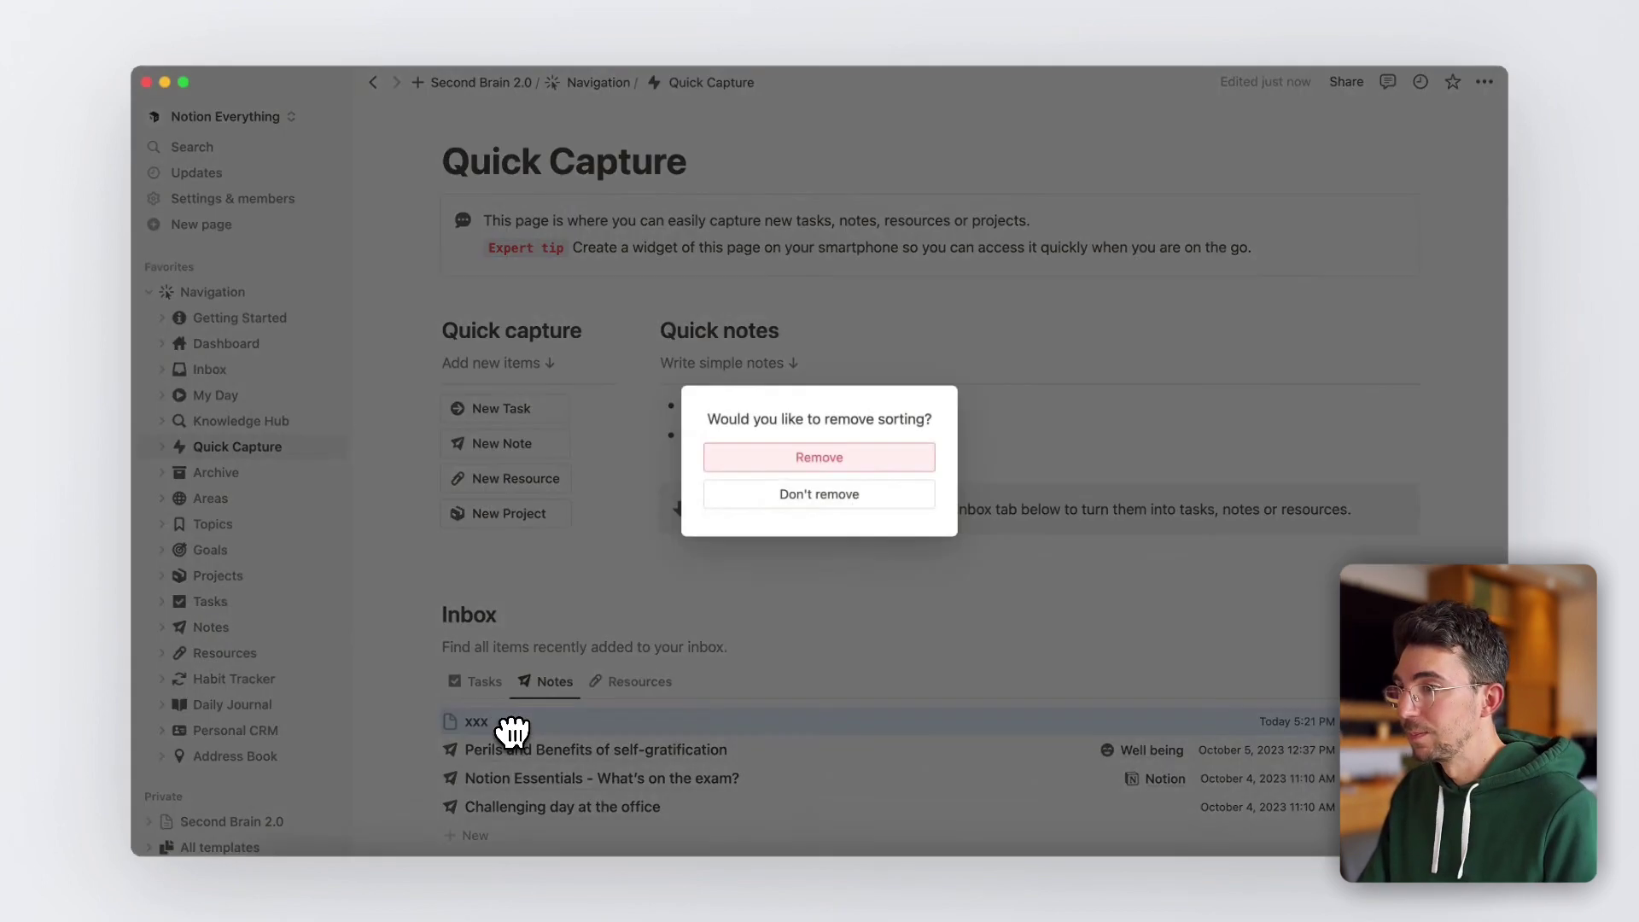
{"action": "left_click", "coordinate": [798, 499]}
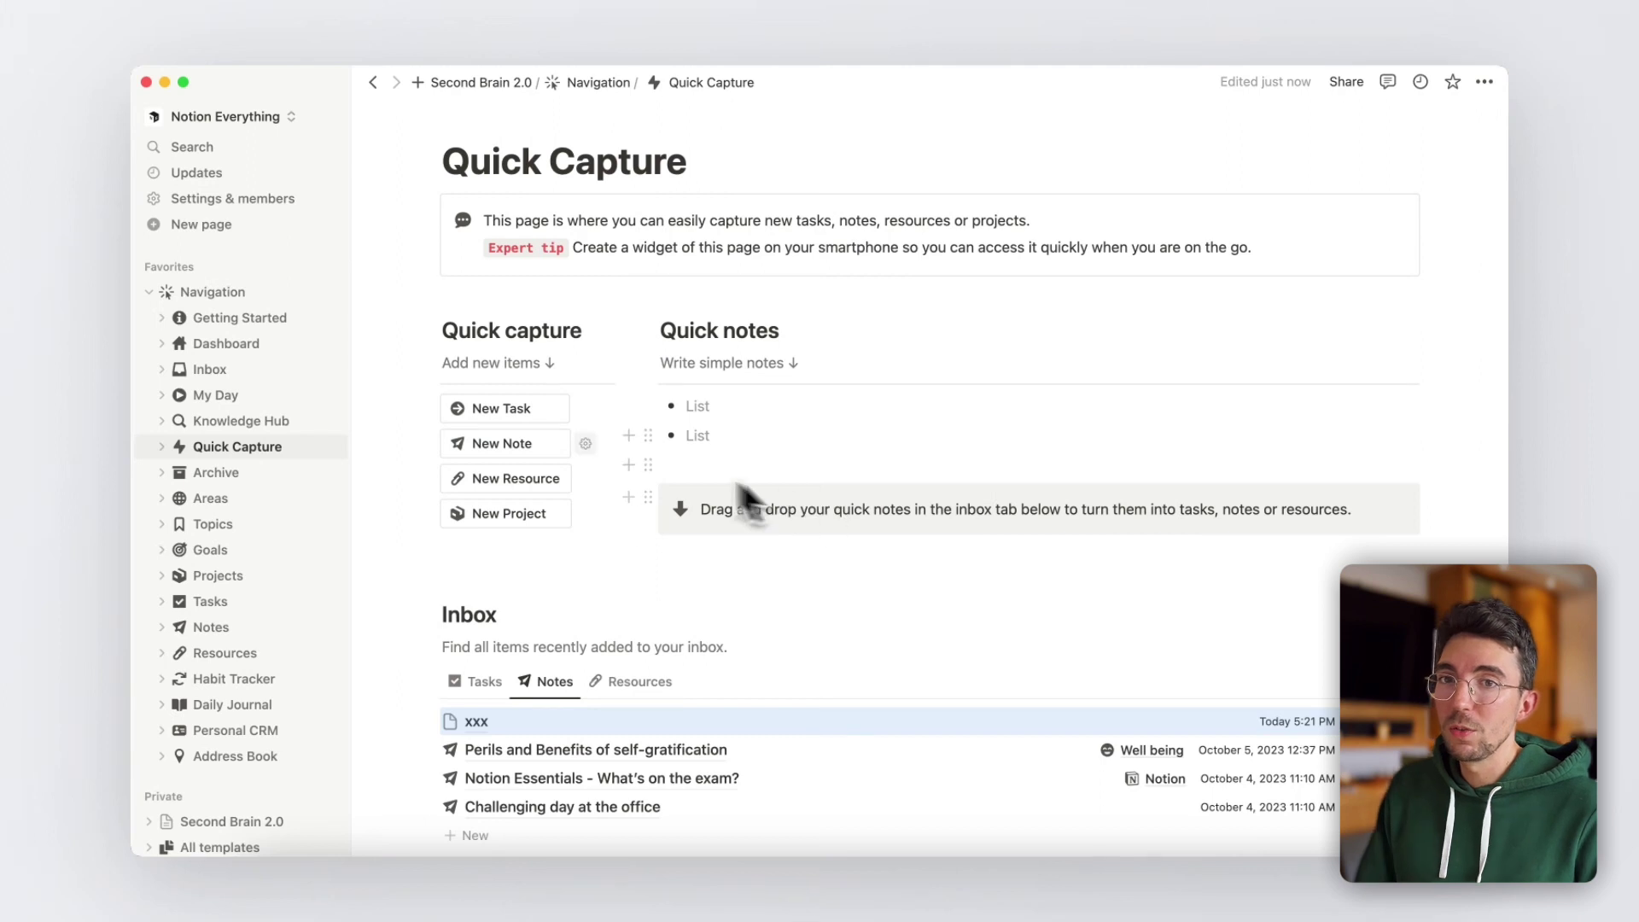
Step: Open Getting Started from the Navigation page and scroll to its pages, databases and templates sections
{"action": "left_click", "coordinate": [255, 294]}
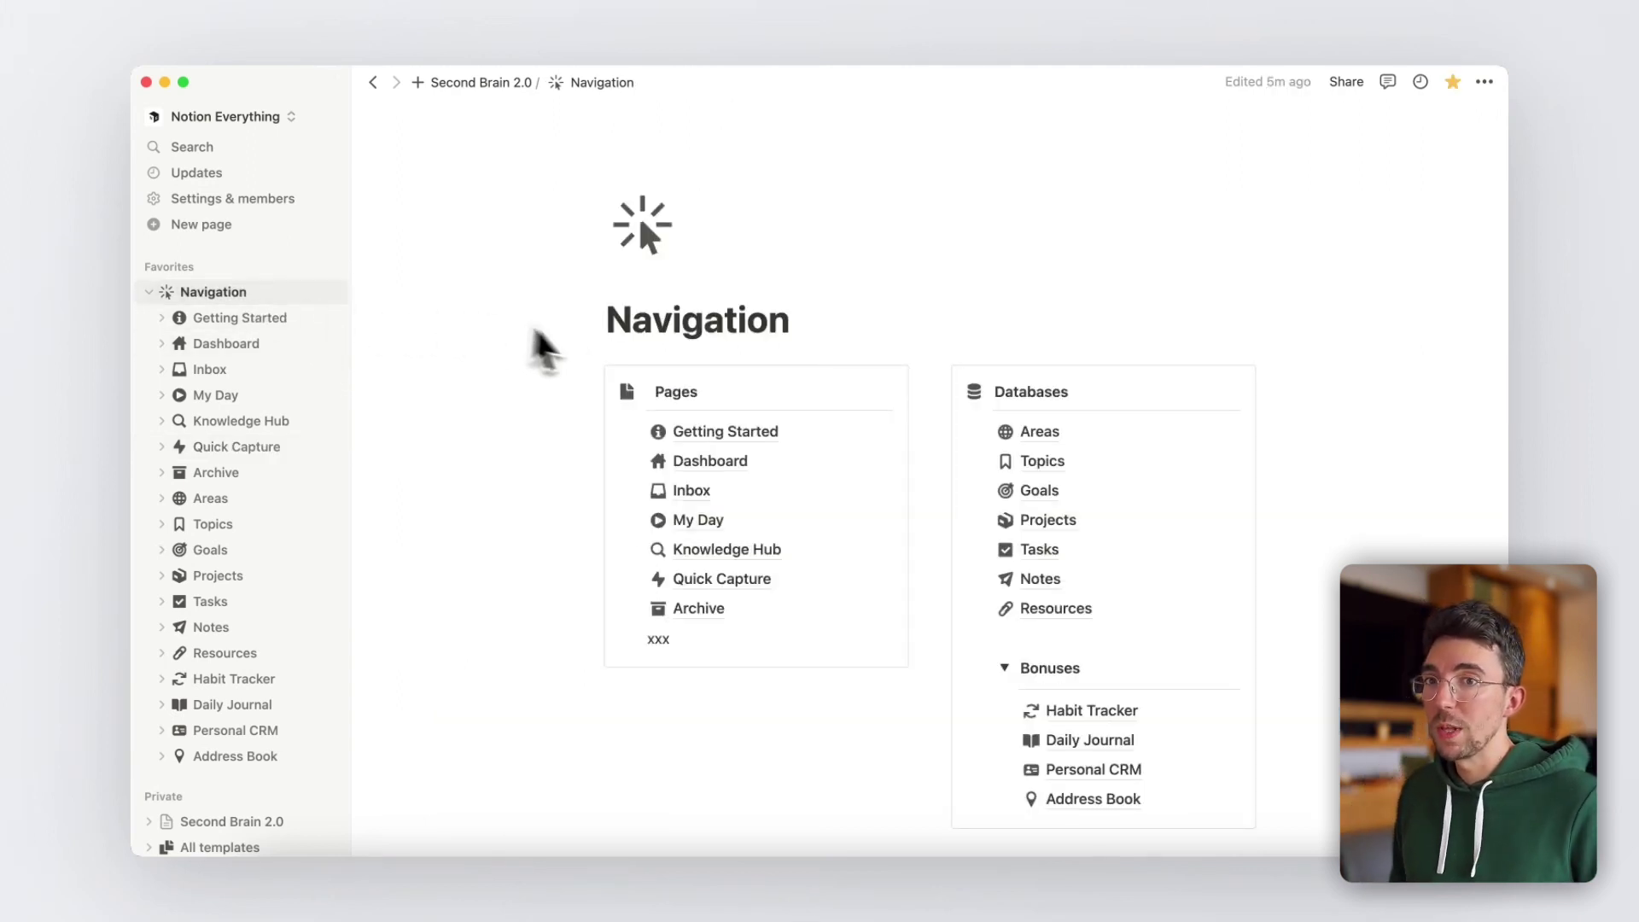
{"action": "left_click", "coordinate": [688, 433]}
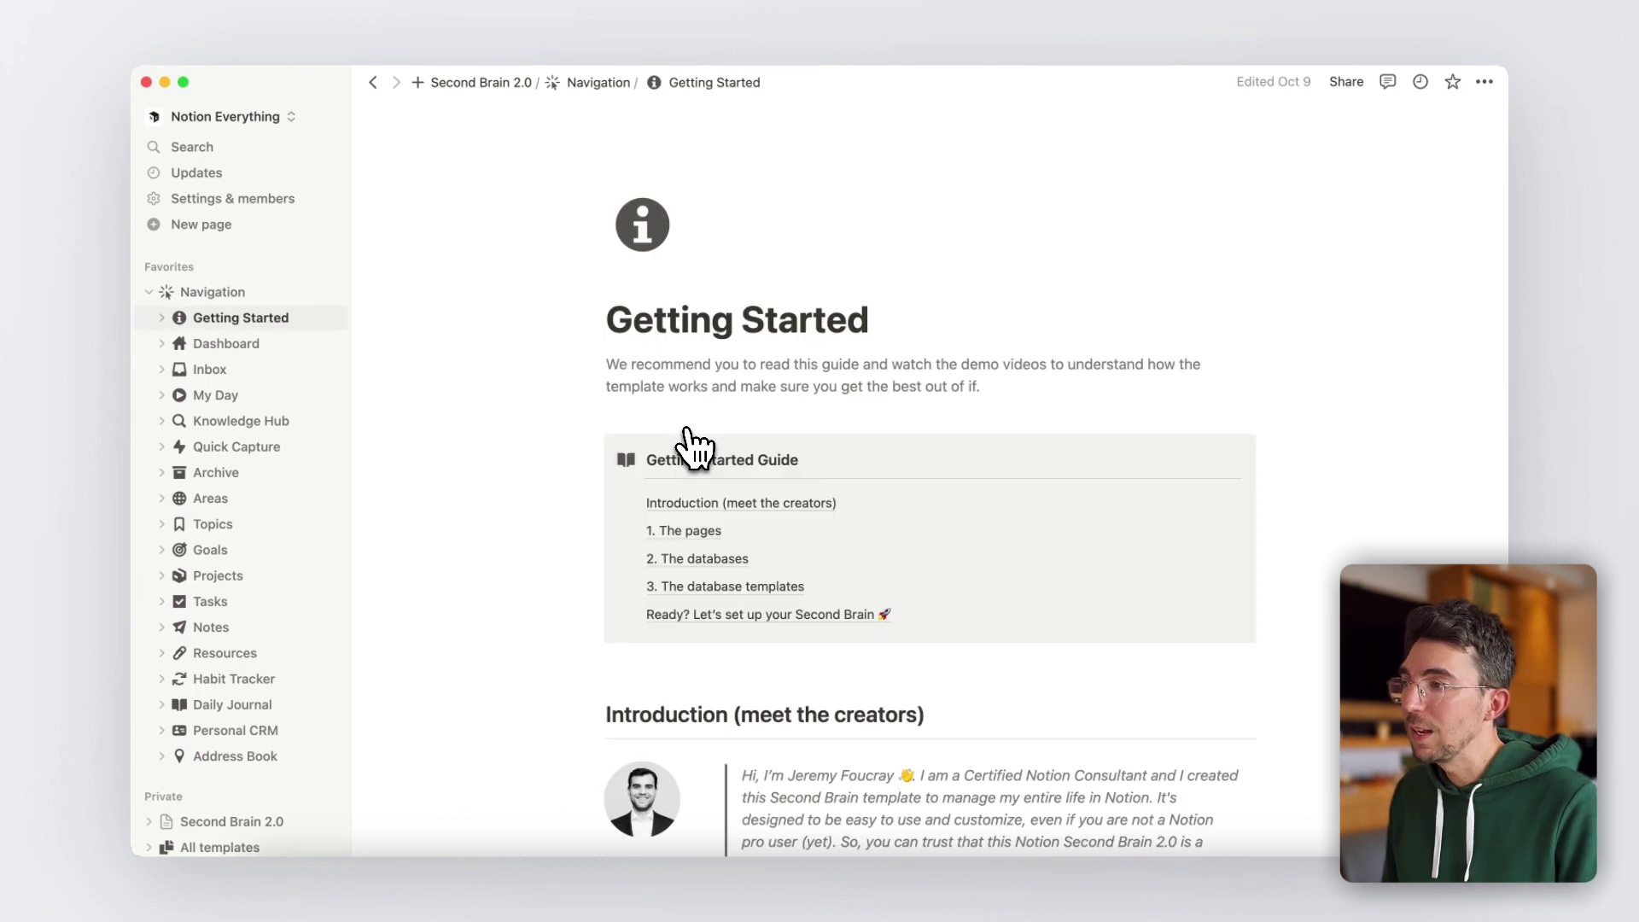
{"action": "scroll", "coordinate": [688, 437], "scroll_direction": "down", "scroll_amount": 5}
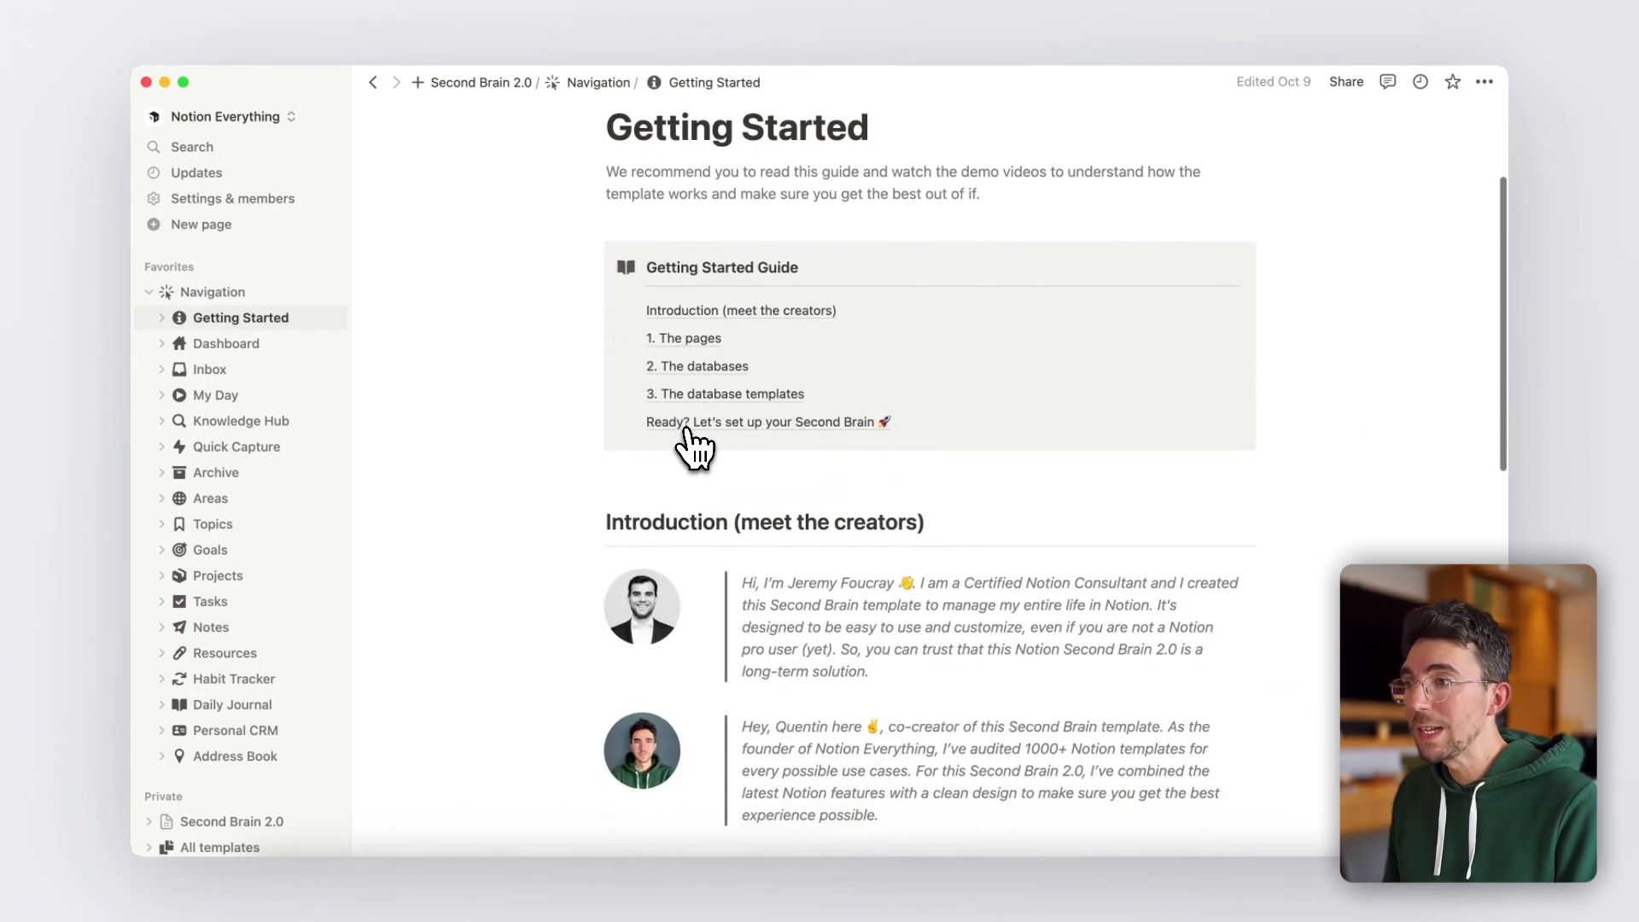
{"action": "scroll", "coordinate": [688, 437], "scroll_direction": "down", "scroll_amount": 5}
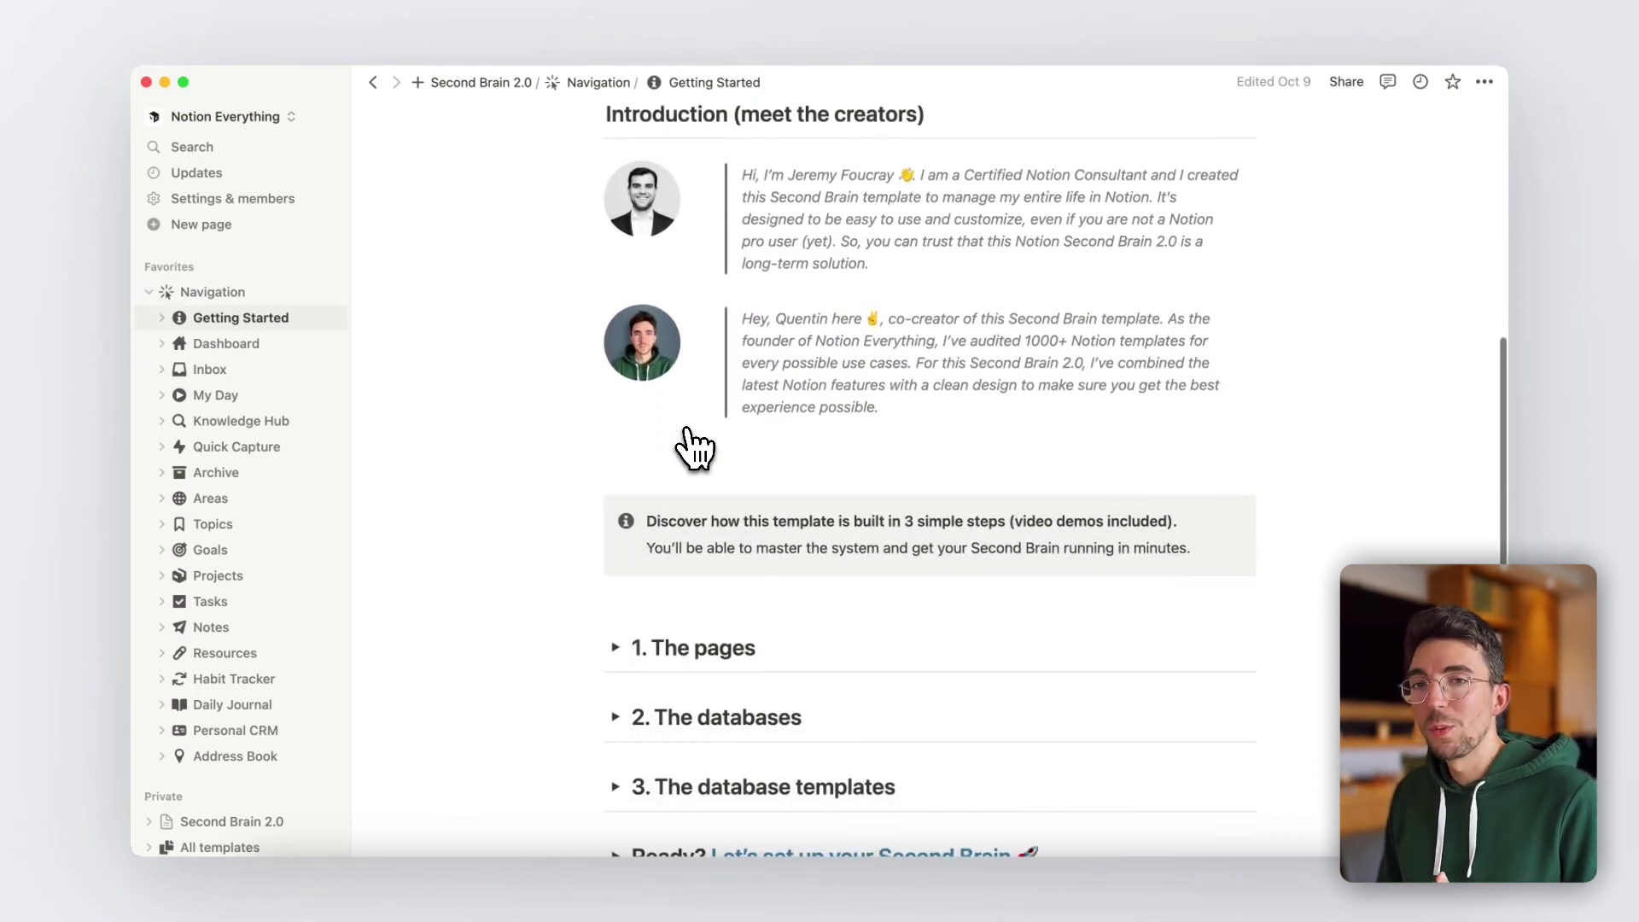